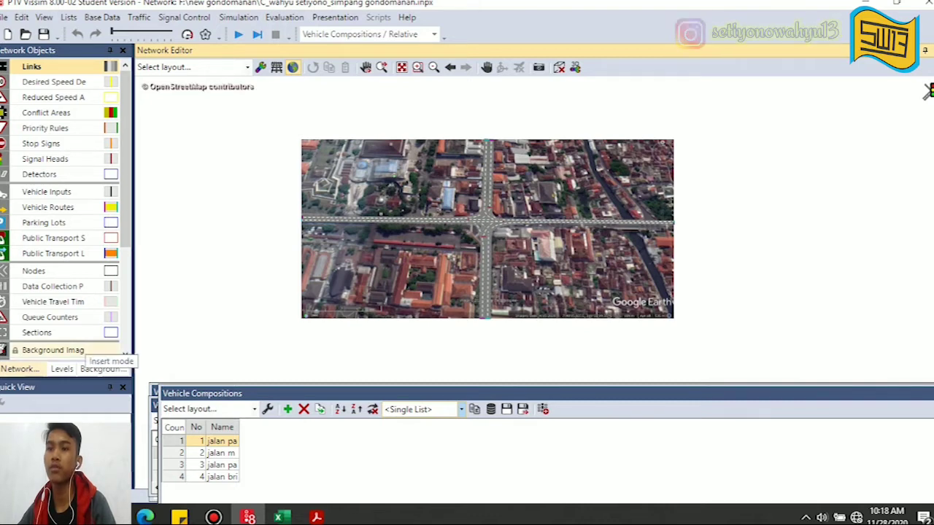
left_click(58, 350)
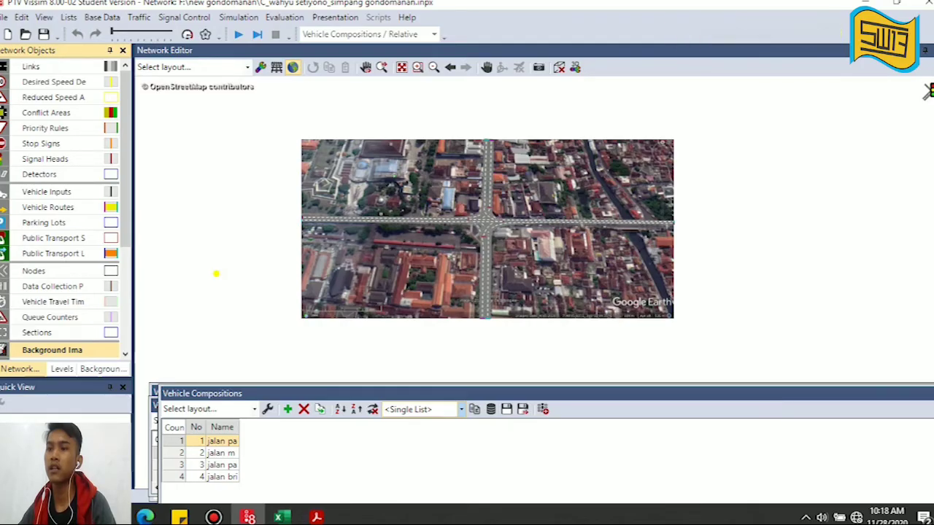
right_click(216, 274)
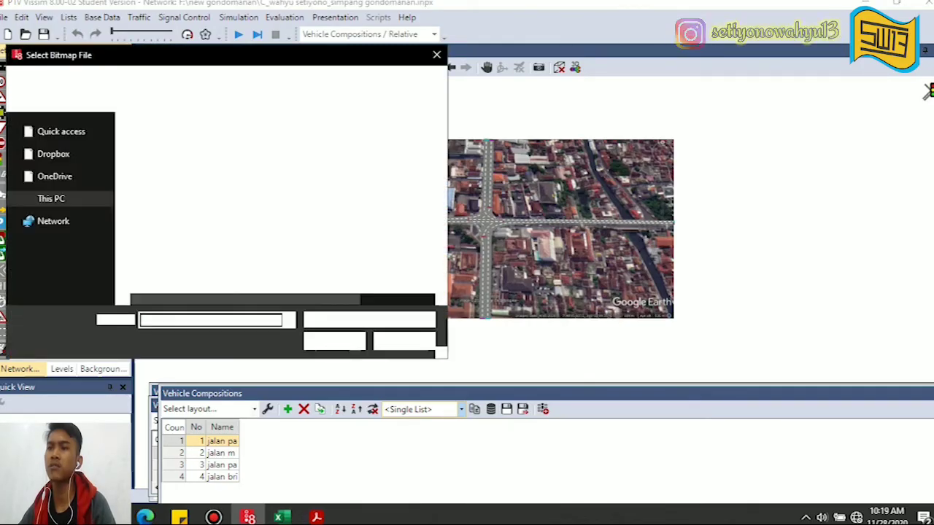
right_click(216, 274)
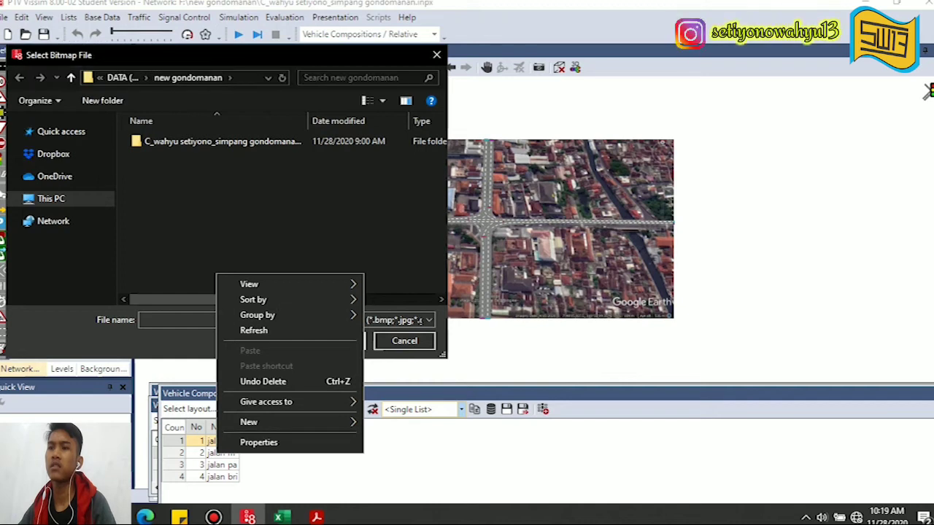
left_click(204, 244)
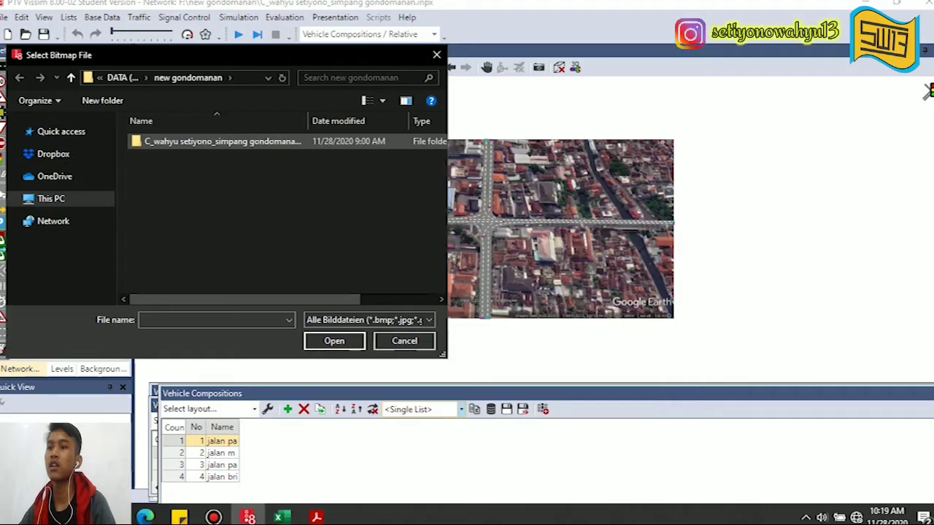
left_click(222, 141)
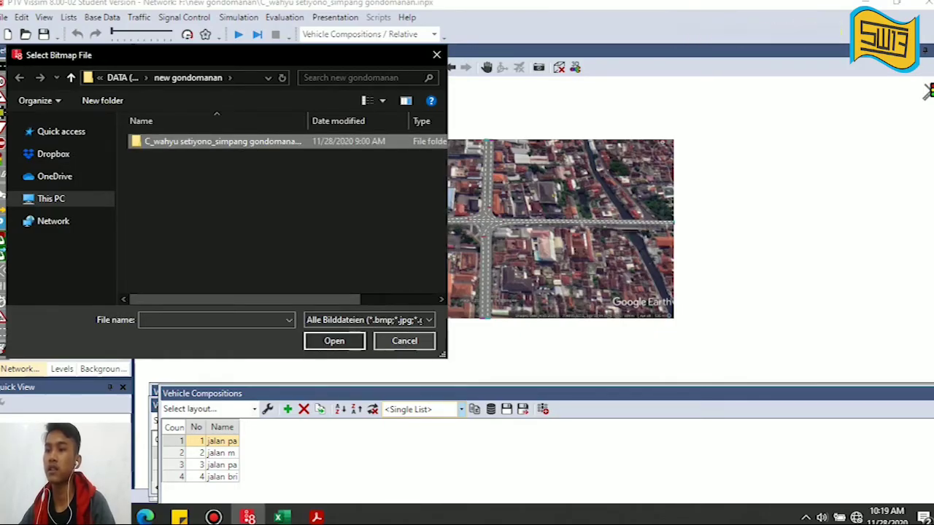
left_click(404, 340)
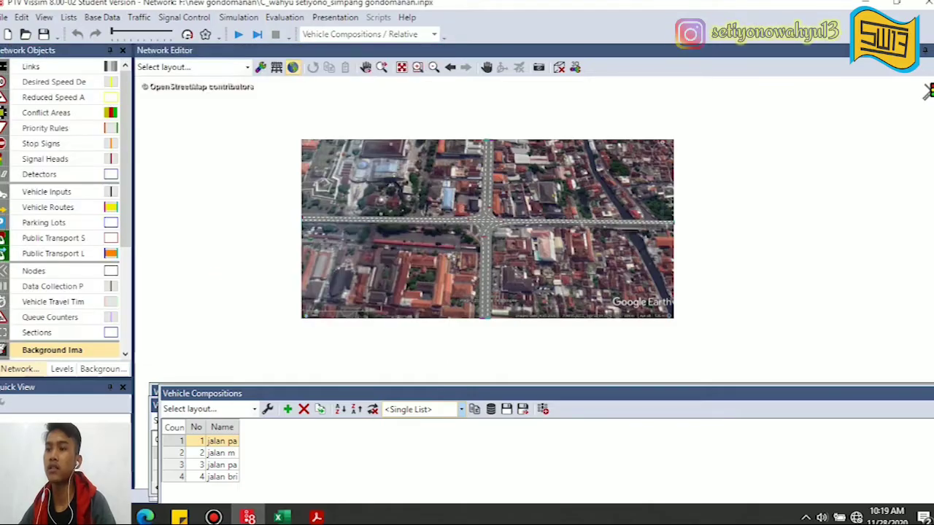
Examine the 100 m scale bar in the corner of the background image
scroll(320, 314, "up", 3)
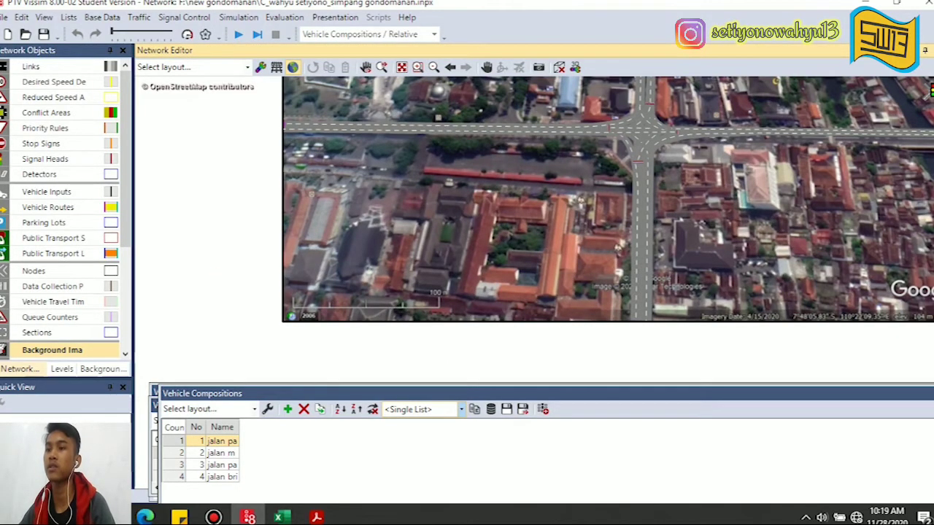
scroll(335, 299, "up", 1)
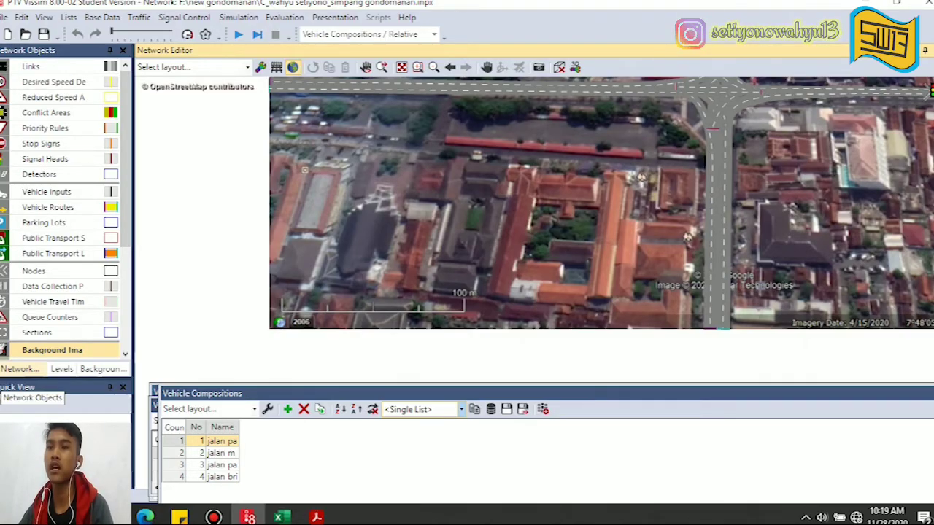
left_click(31, 66)
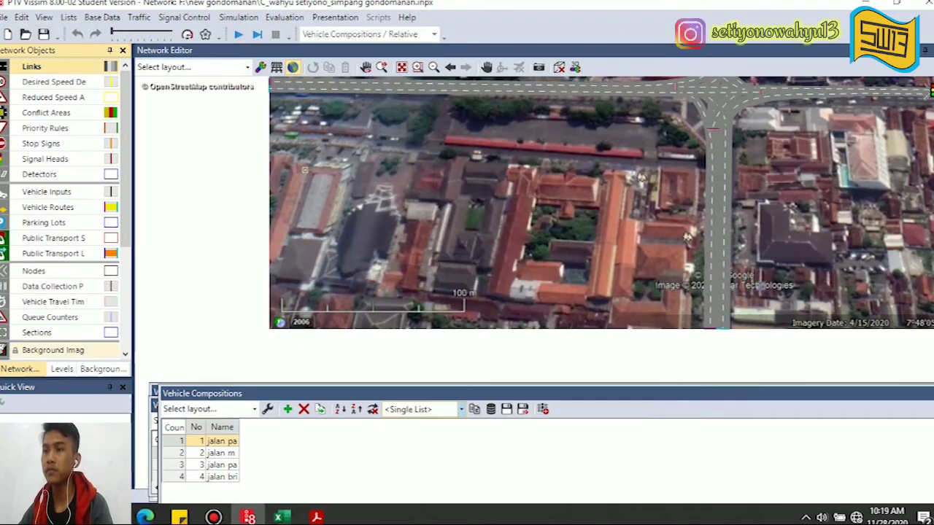
left_click(51, 351)
scroll(555, 197, "down", 2)
scroll(316, 262, "down", 2)
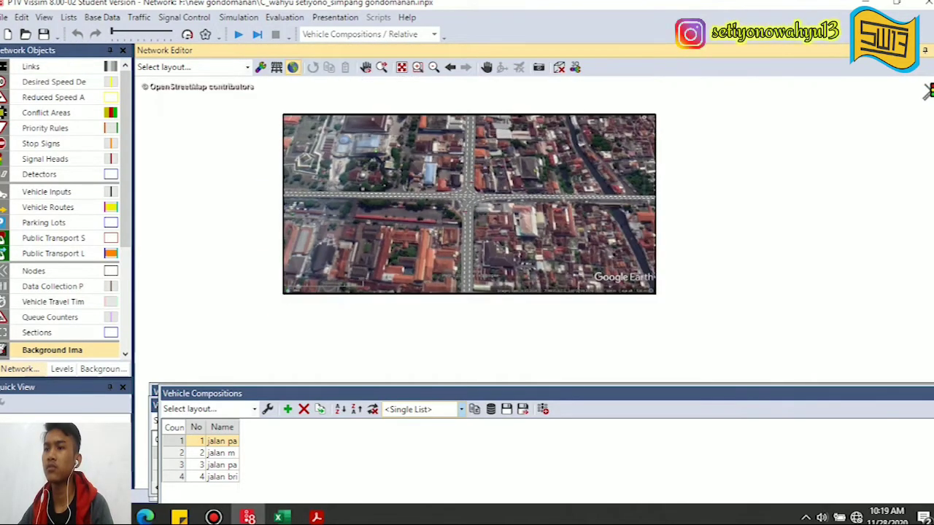
scroll(343, 255, "up", 4)
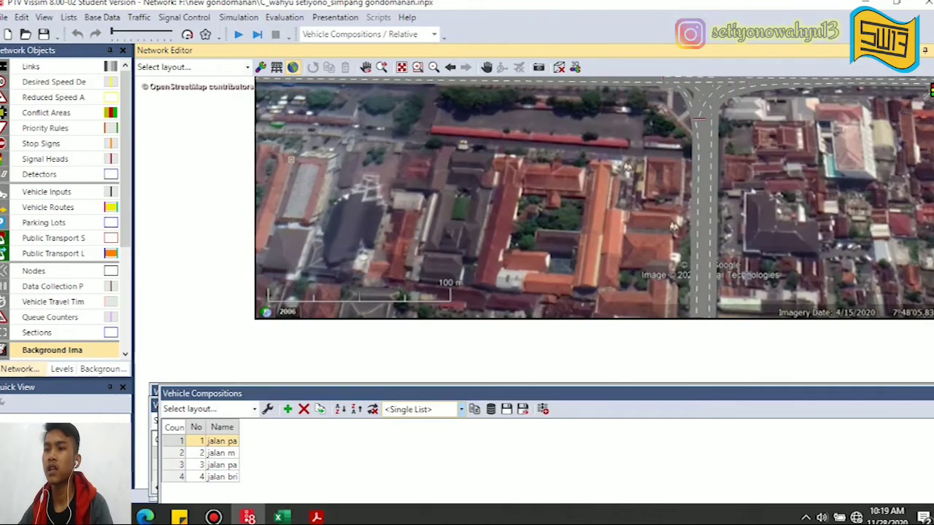
scroll(292, 268, "up", 3)
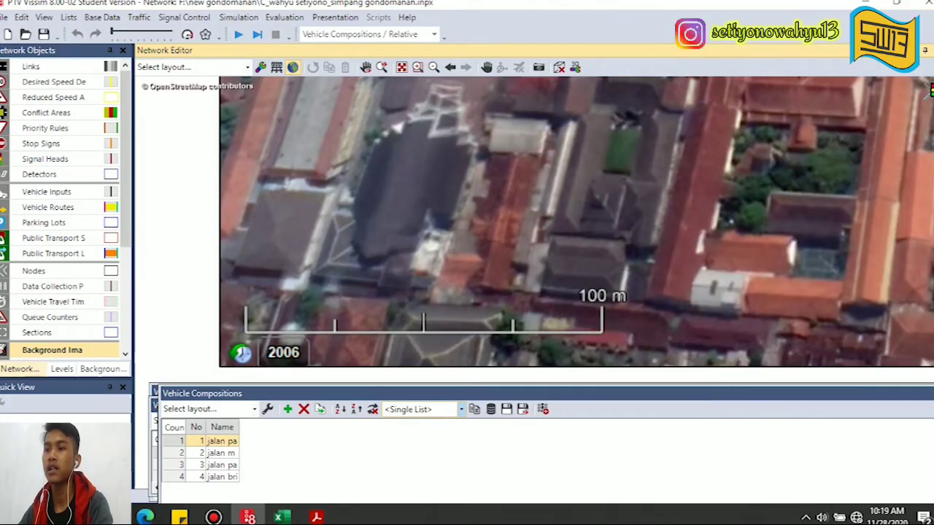
left_click(292, 269)
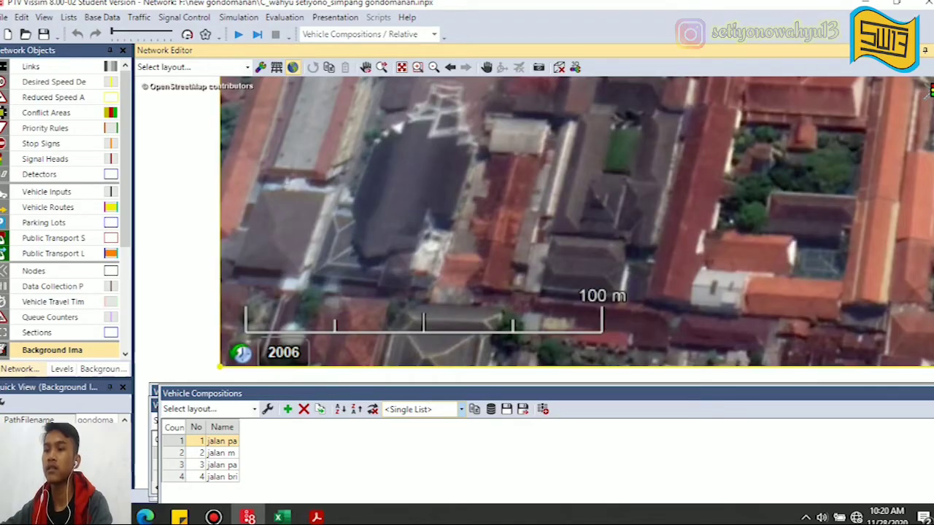
right_click(239, 283)
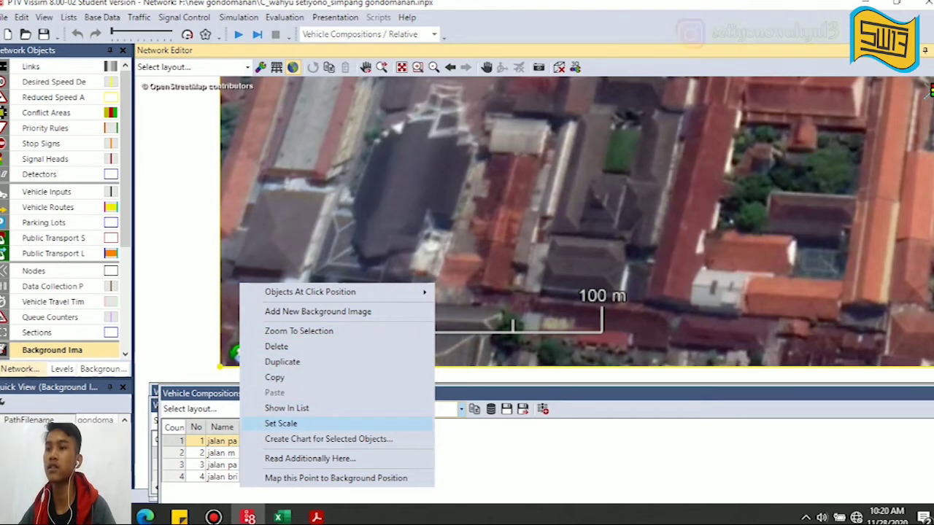
left_click(301, 260)
scroll(300, 260, "down", 1)
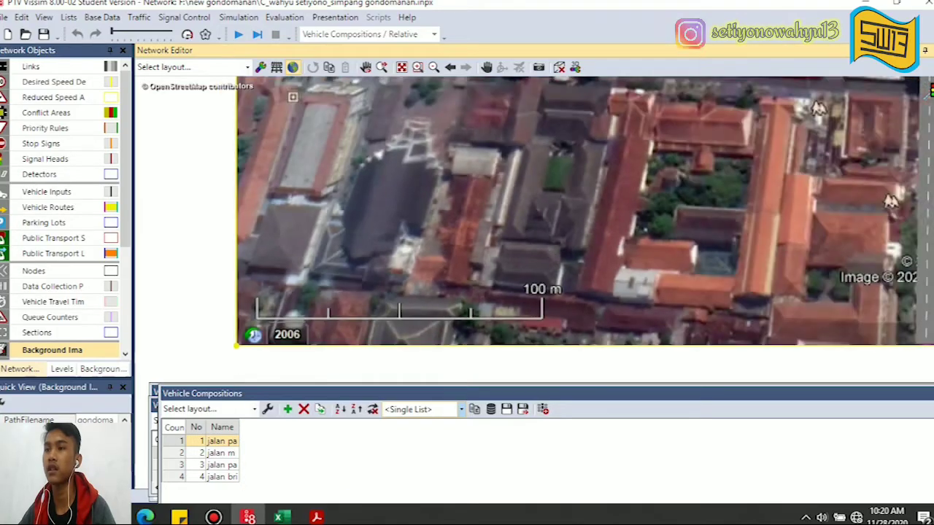
scroll(929, 92, "down", 5)
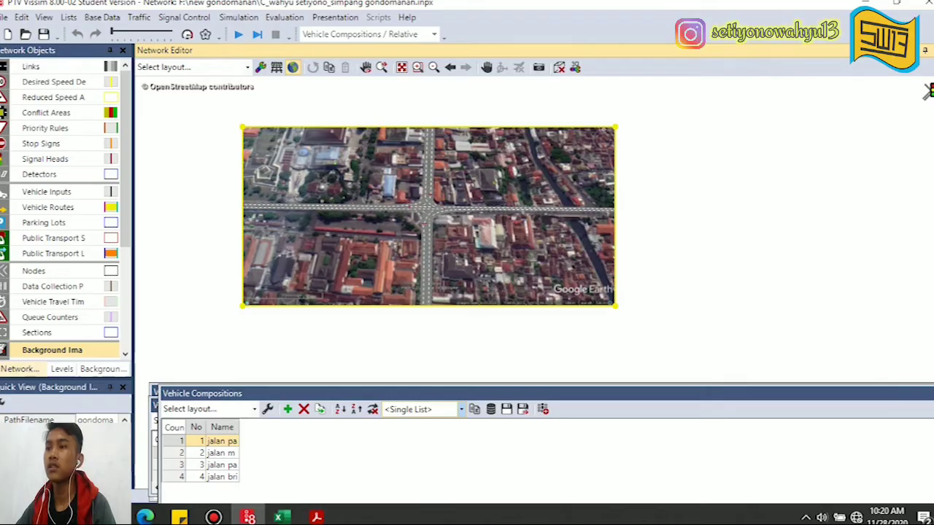
Try to draw a link about 222 m long beside the western approach road, running east toward the intersection
scroll(247, 206, "up", 3)
scroll(583, 219, "up", 2)
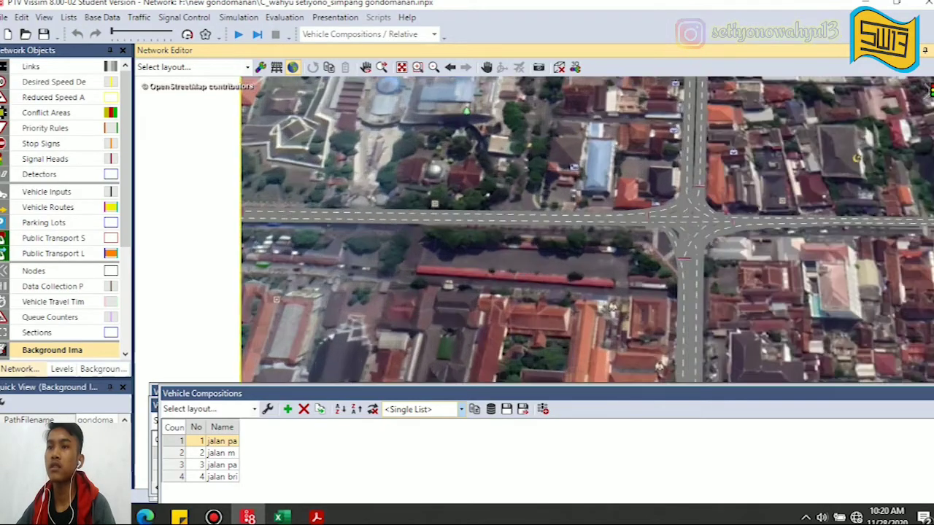
scroll(584, 219, "down", 2)
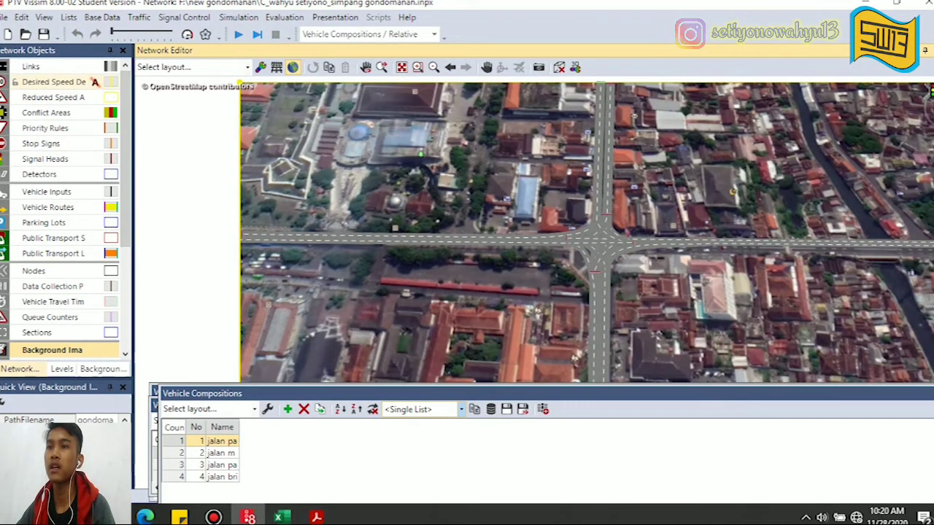
left_click(81, 67)
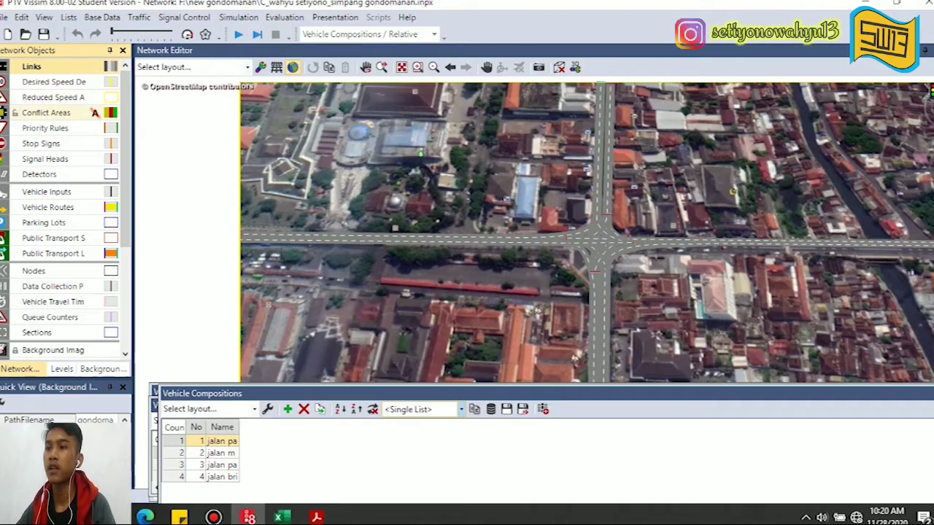
scroll(238, 217, "up", 1)
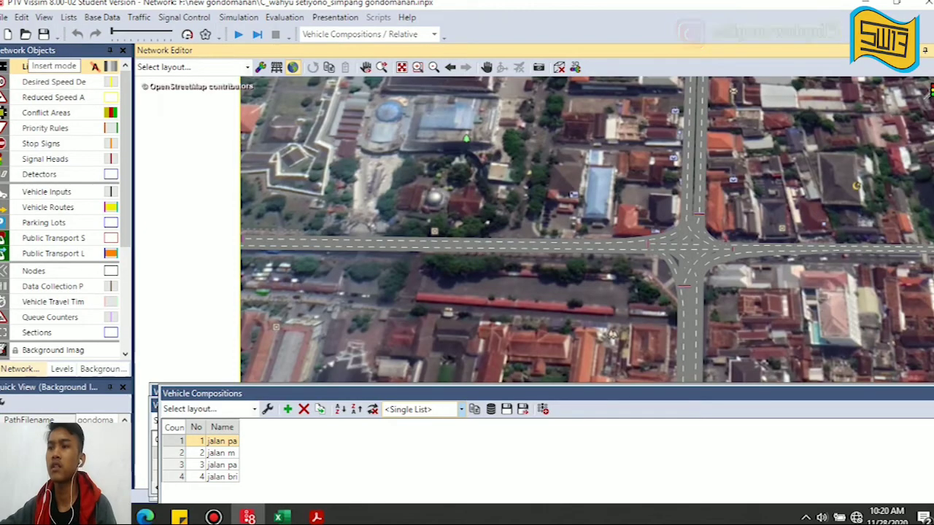
left_click(31, 66)
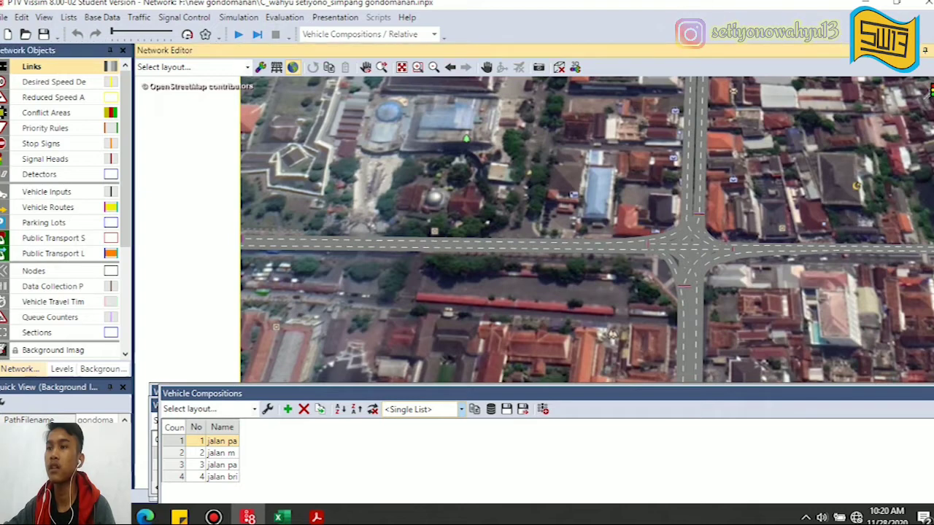
left_click_drag(246, 191, 646, 194)
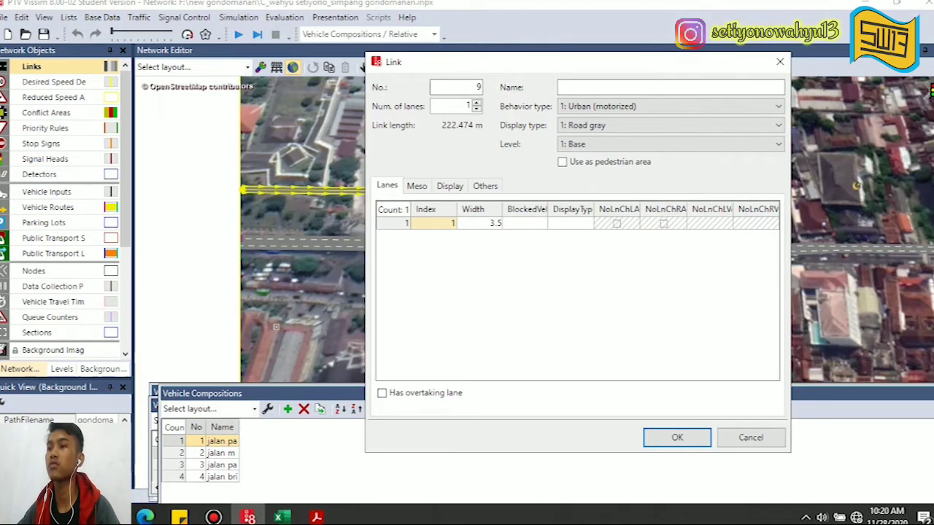
Switch to Acrobat Reader and examine the road type, lane width and sidewalk width of Jalan Panembahan Senopati (Barat)
double_click(467, 106)
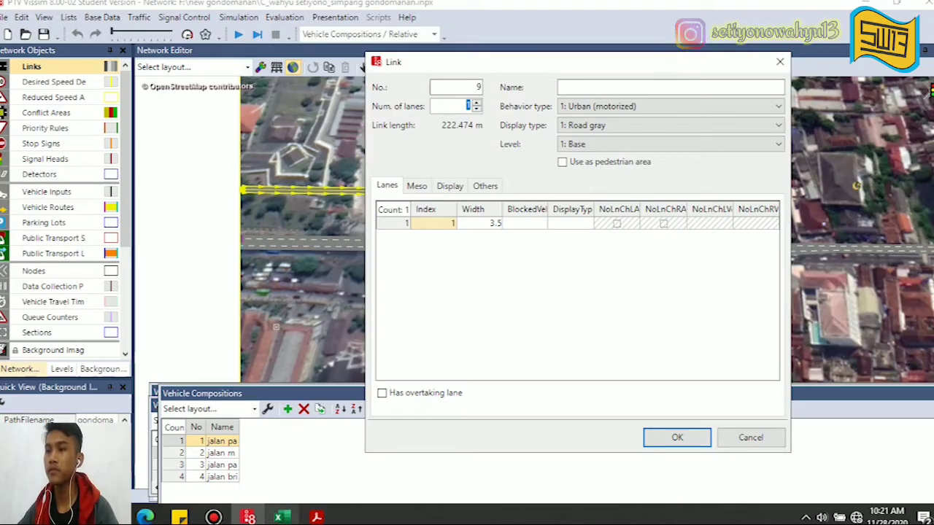
left_click(316, 517)
scroll(381, 292, "down", 10)
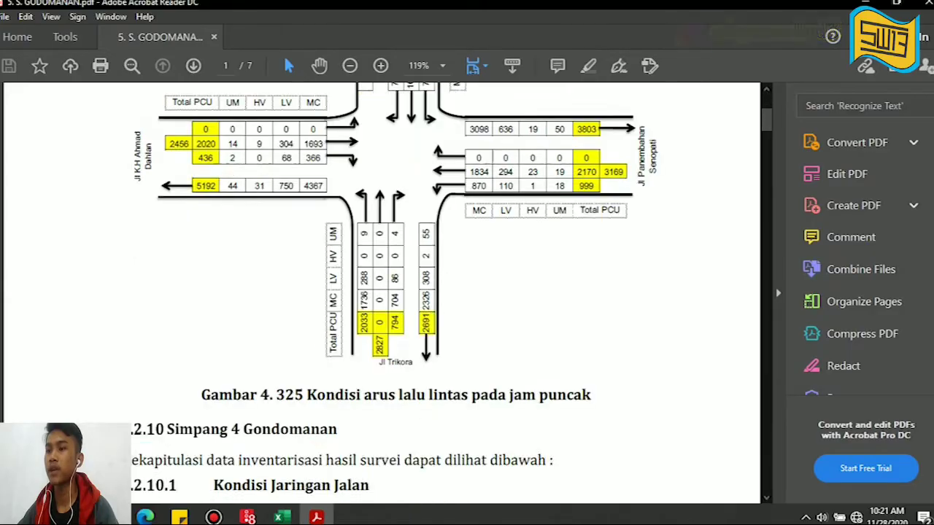
scroll(381, 291, "down", 8)
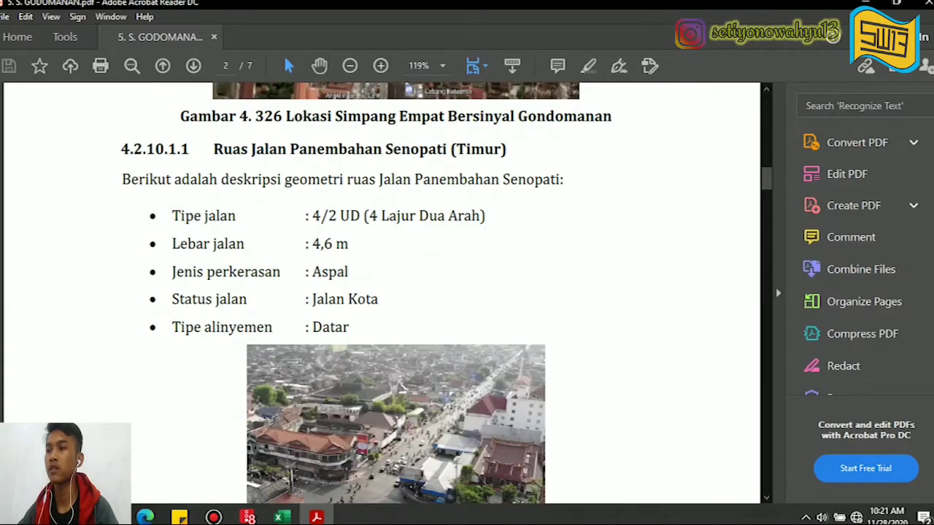
scroll(381, 292, "down", 10)
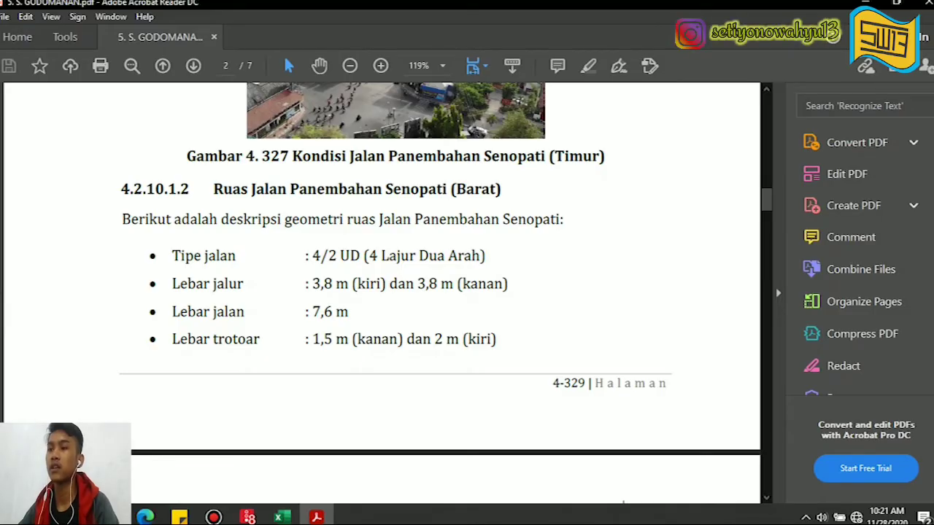
double_click(350, 256)
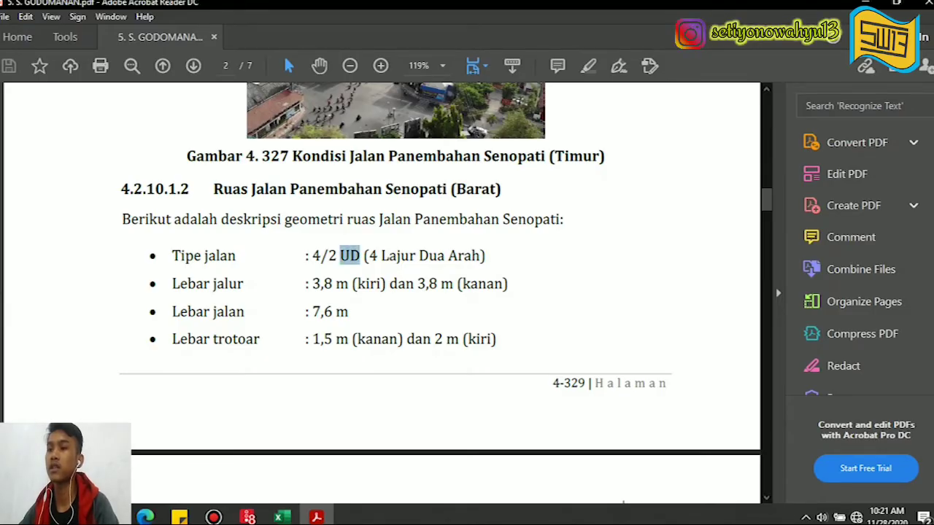
left_click(364, 256)
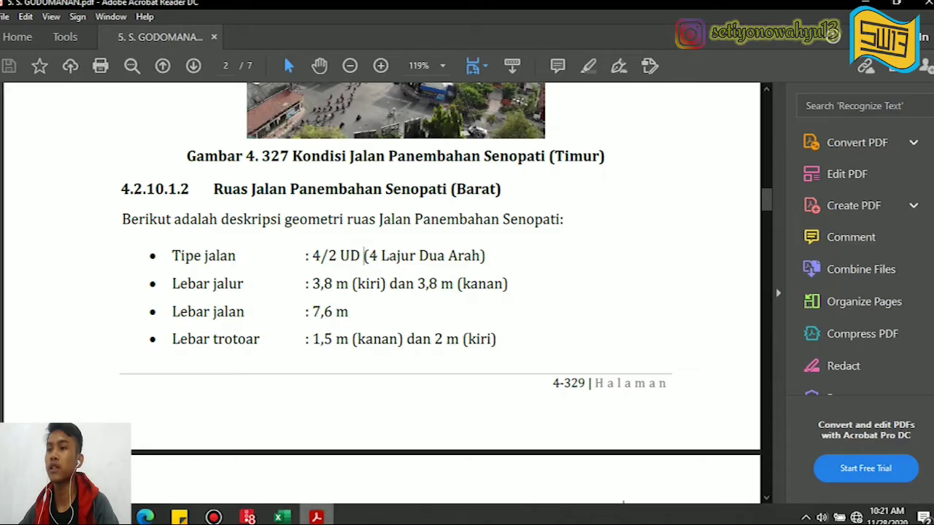
left_click_drag(313, 283, 386, 284)
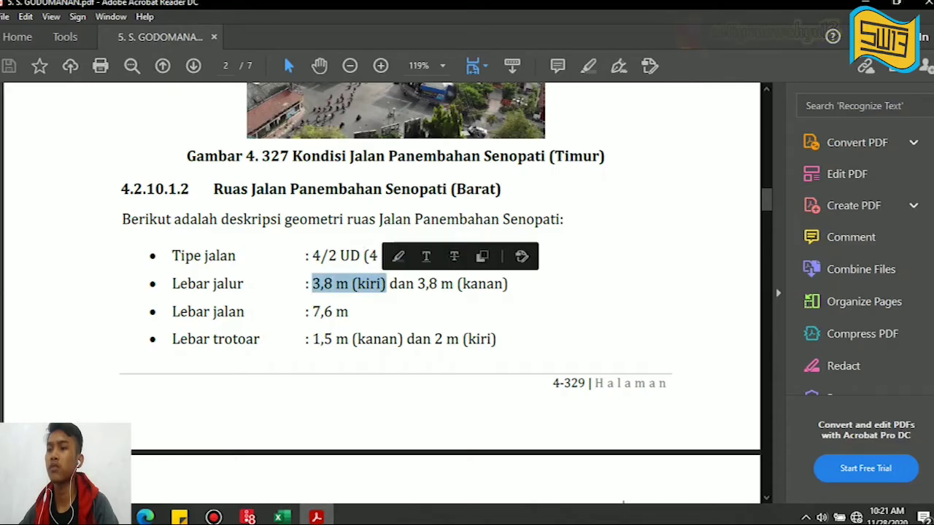
left_click_drag(313, 339, 320, 340)
Switch back to PTV Vissim, set the new link's number of lanes to 2, recheck the survey PDF and close the link settings
left_click(248, 516)
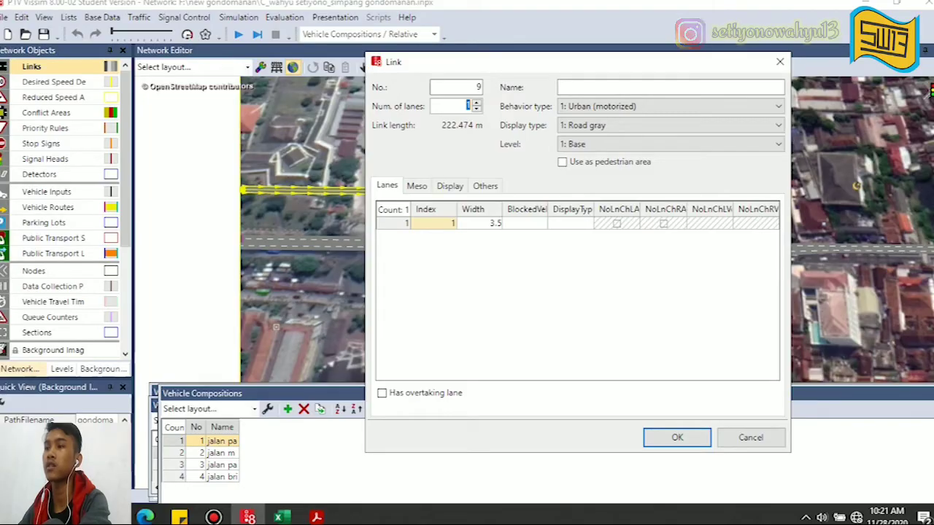
type("2")
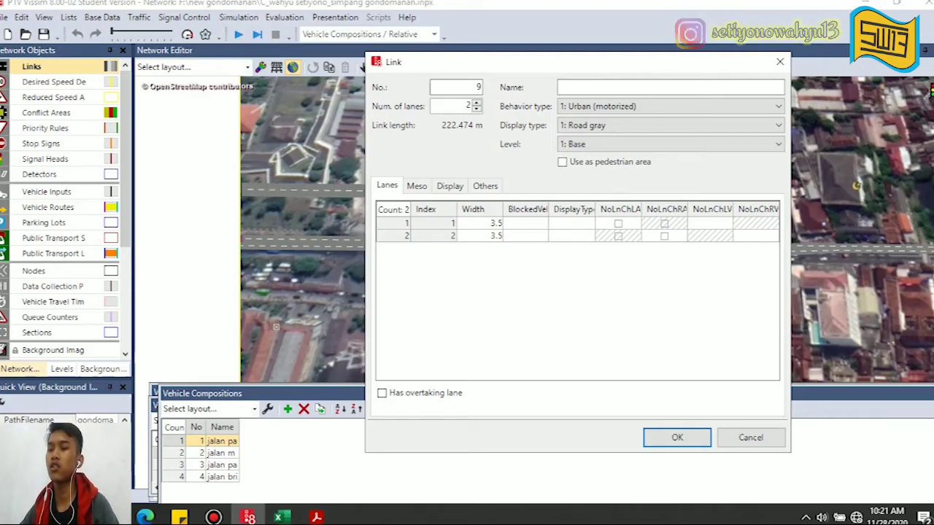
left_click(316, 517)
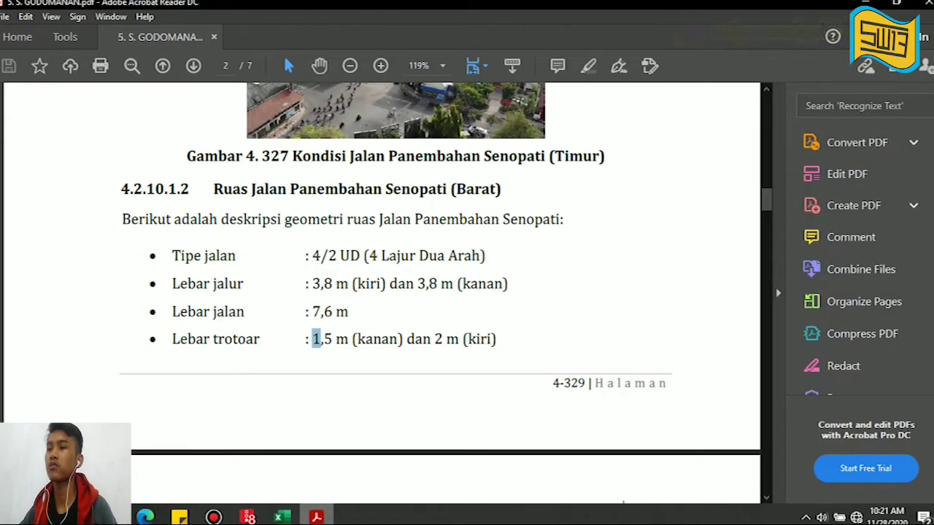
key("alt+Tab")
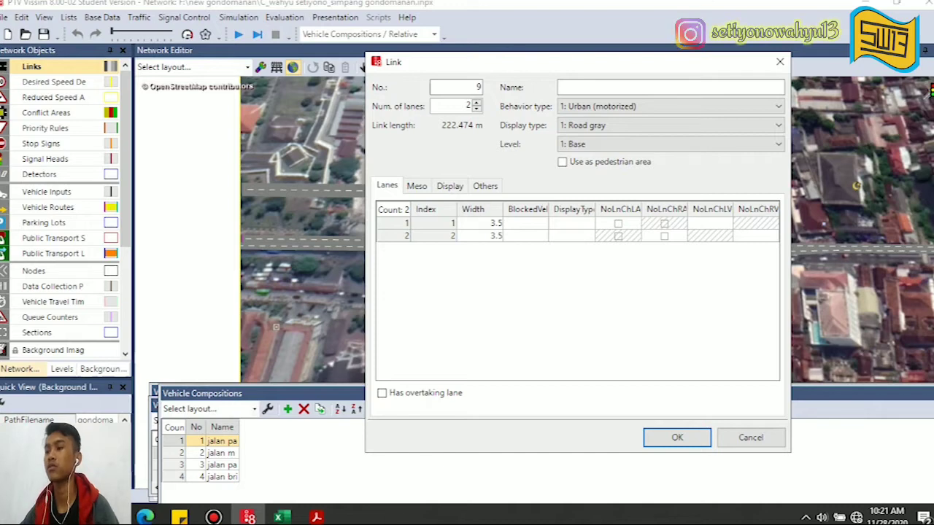
left_click(677, 437)
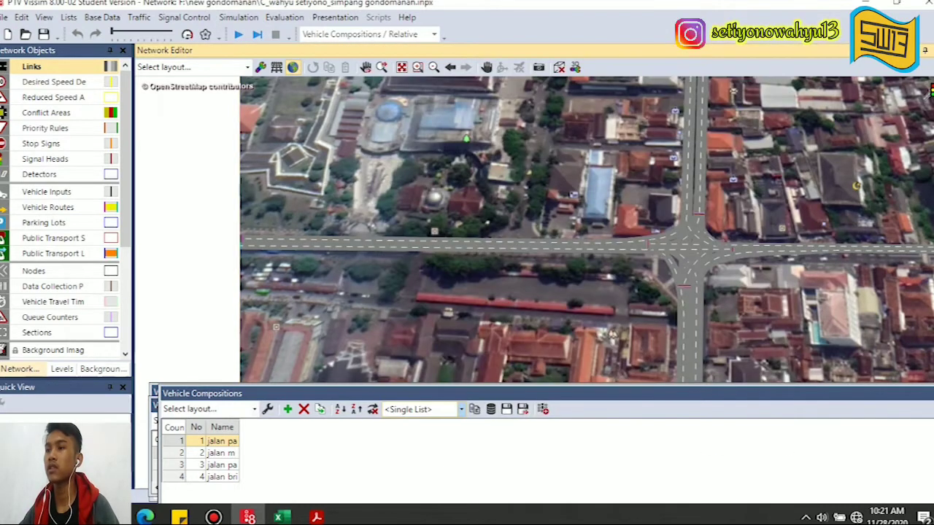
Review the lane count and lane widths of both western approach links and compare them with the road data in the survey PDF
scroll(703, 377, "up", 2)
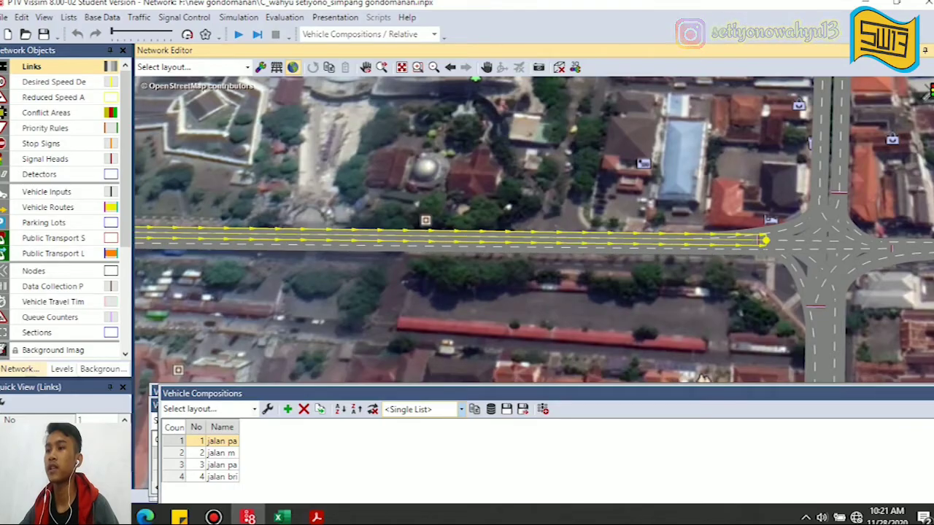
double_click(485, 240)
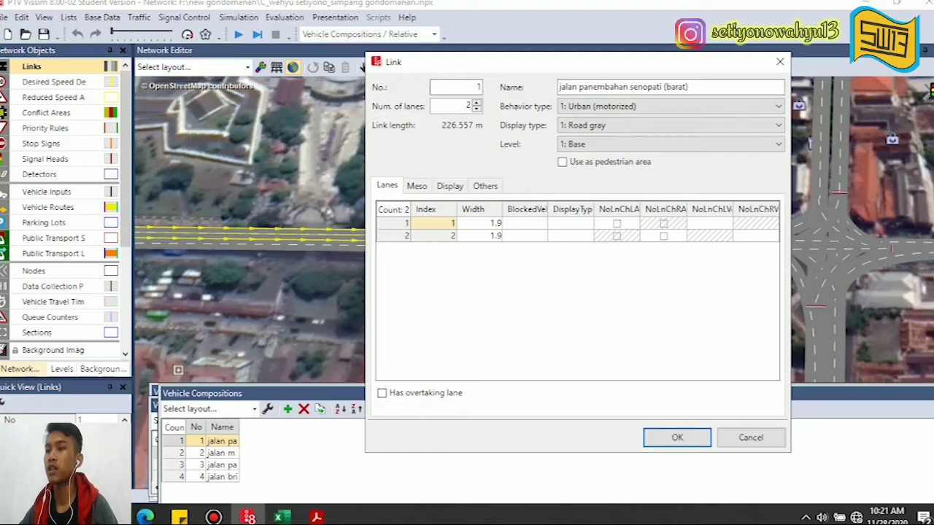
left_click(677, 437)
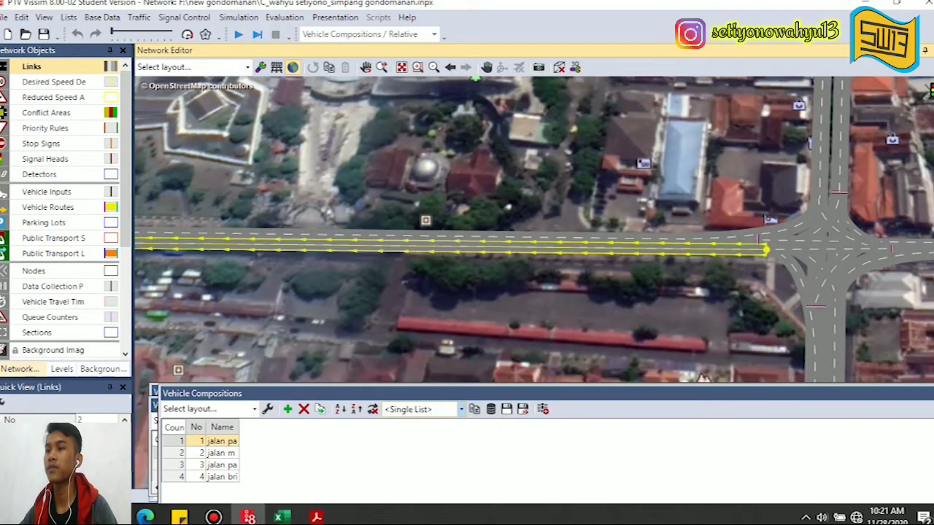
double_click(613, 248)
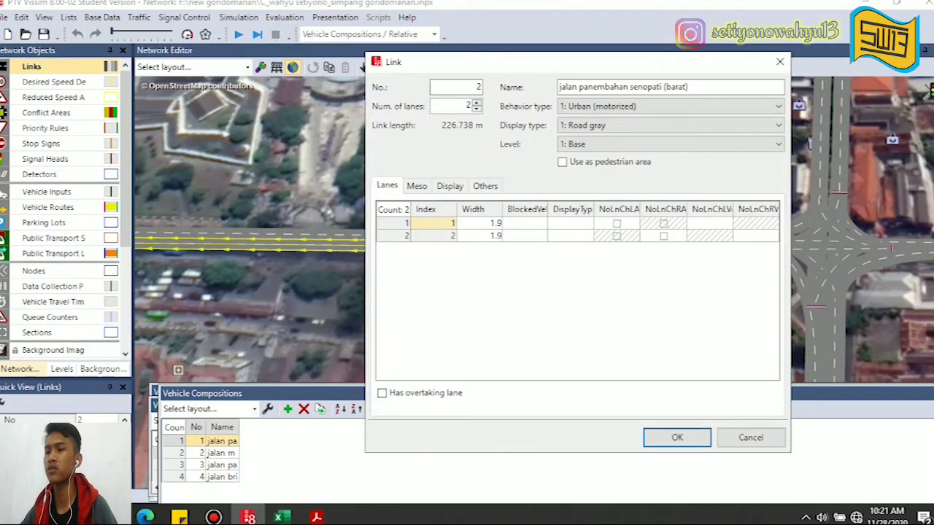
left_click(678, 437)
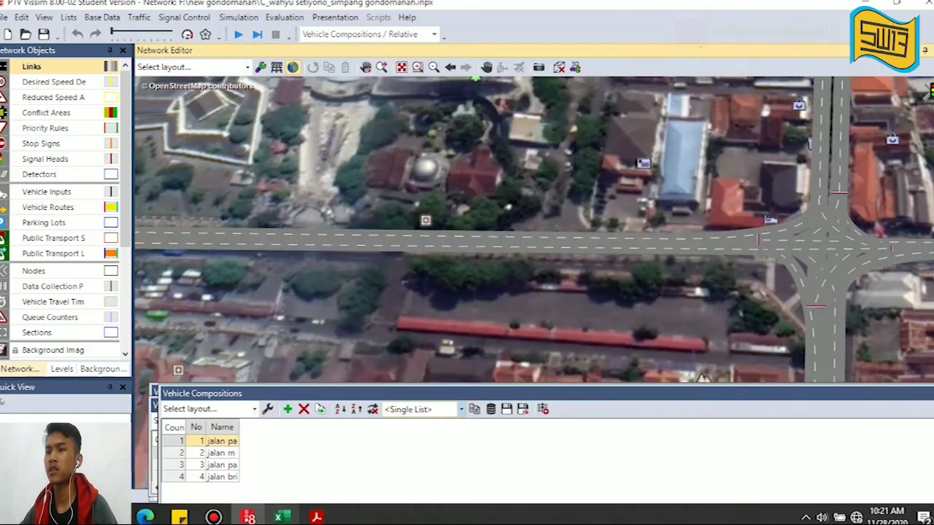
left_click(316, 517)
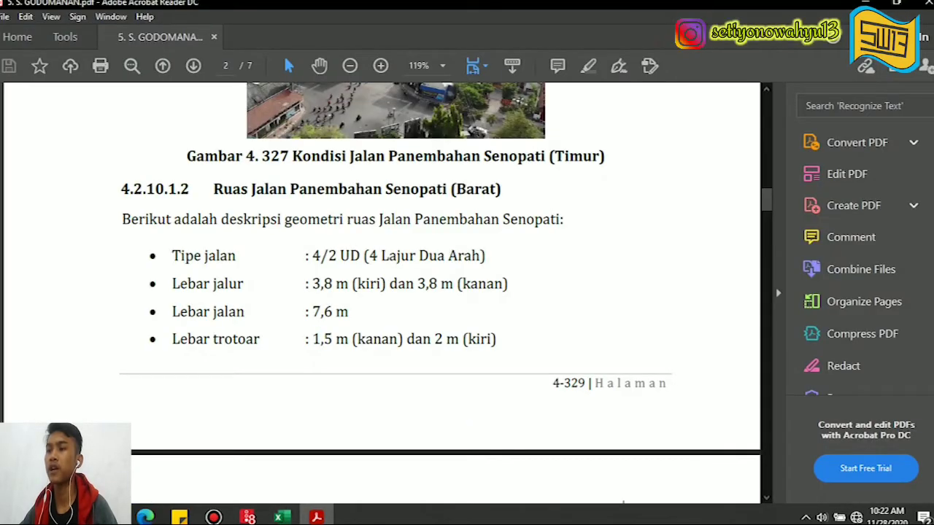
left_click(316, 517)
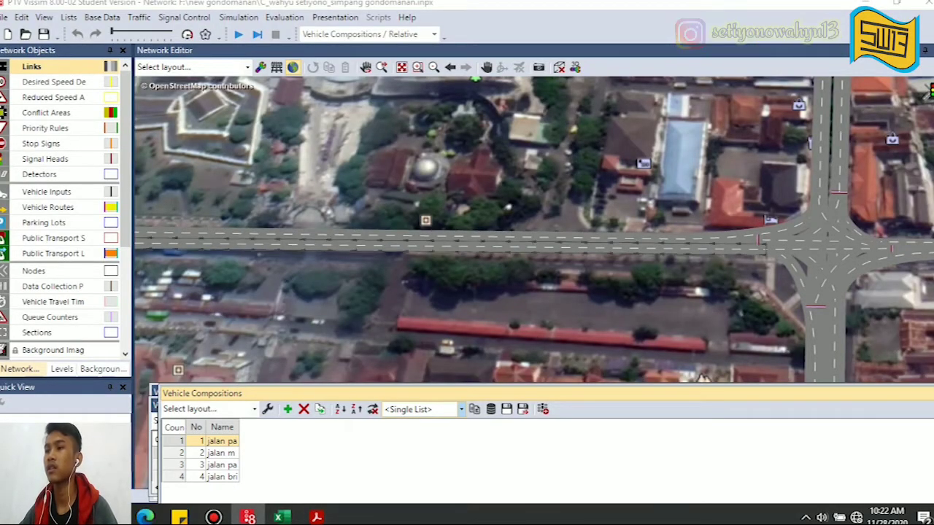
Examine the overall network layout and the two opposing links on the road north of the intersection
left_click(702, 378)
scroll(270, 244, "down", 3)
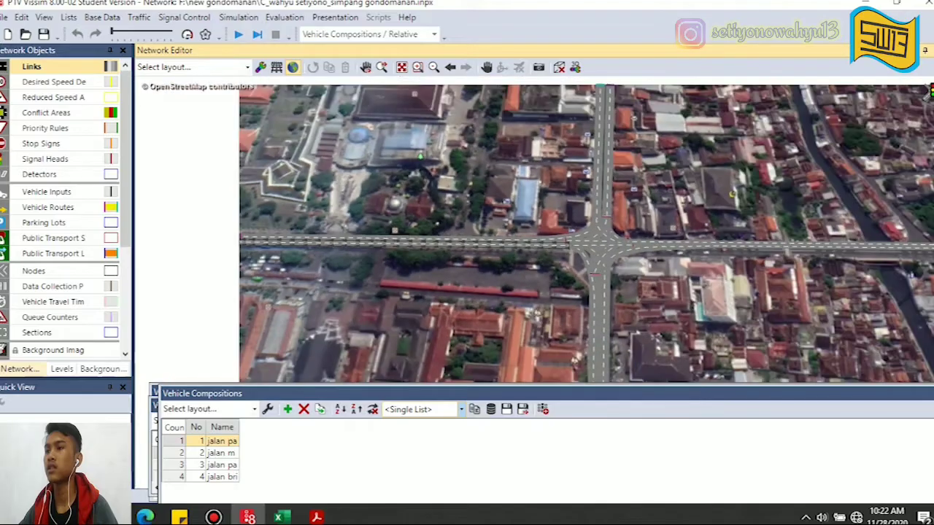
scroll(529, 243, "up", 1)
scroll(530, 243, "down", 1)
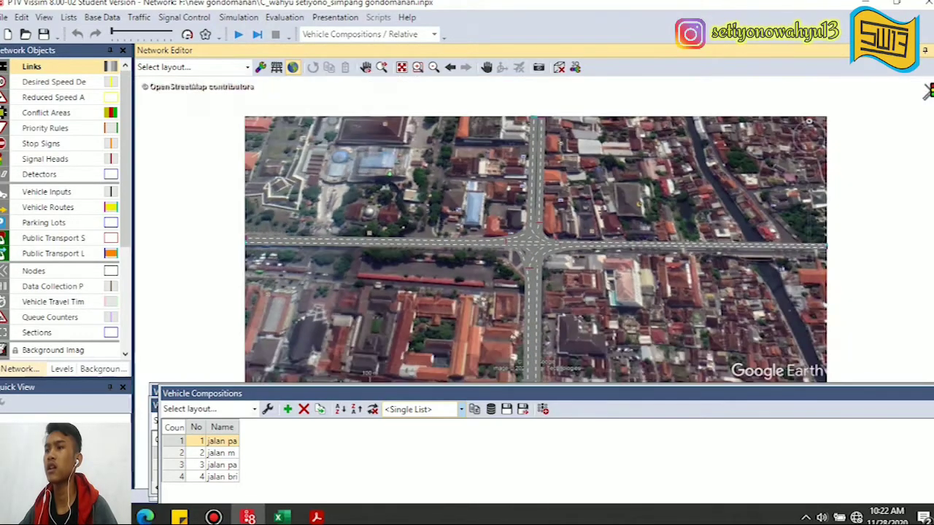
scroll(533, 245, "up", 1)
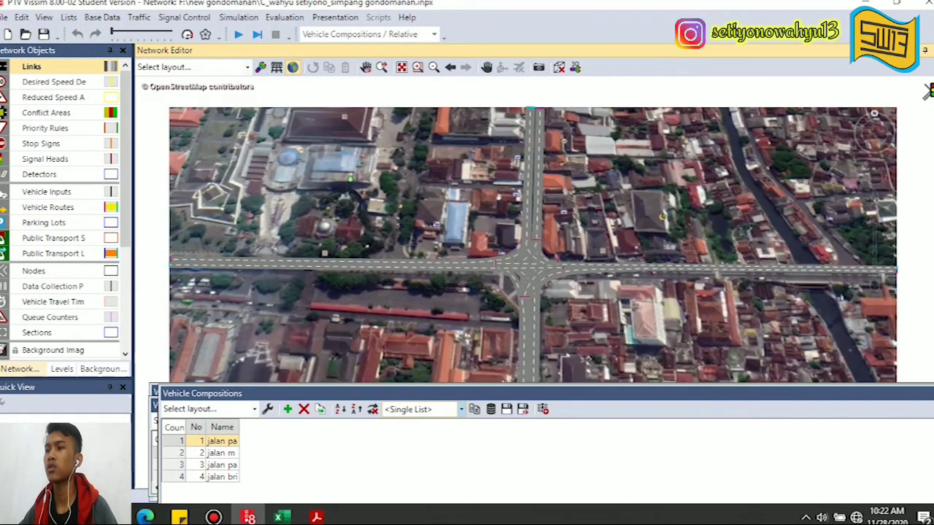
scroll(497, 173, "down", 1)
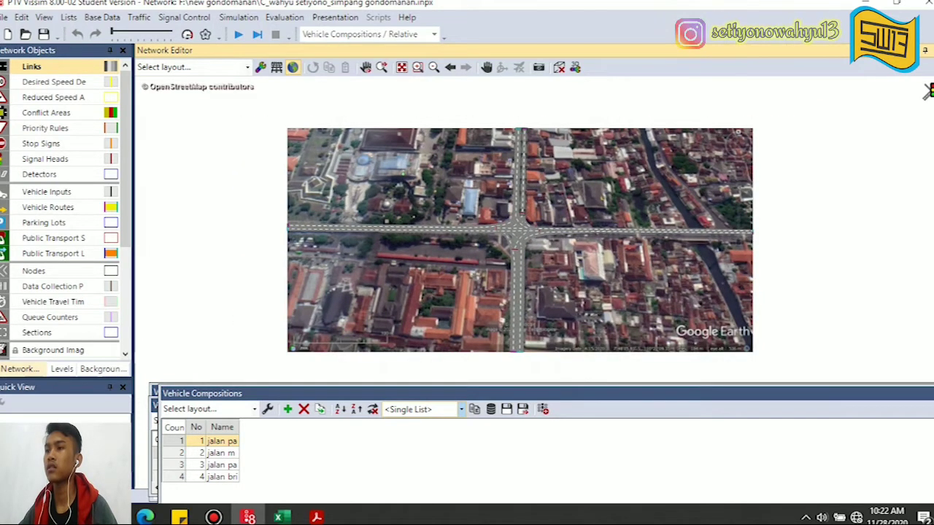
scroll(522, 135, "up", 1)
left_click(516, 146)
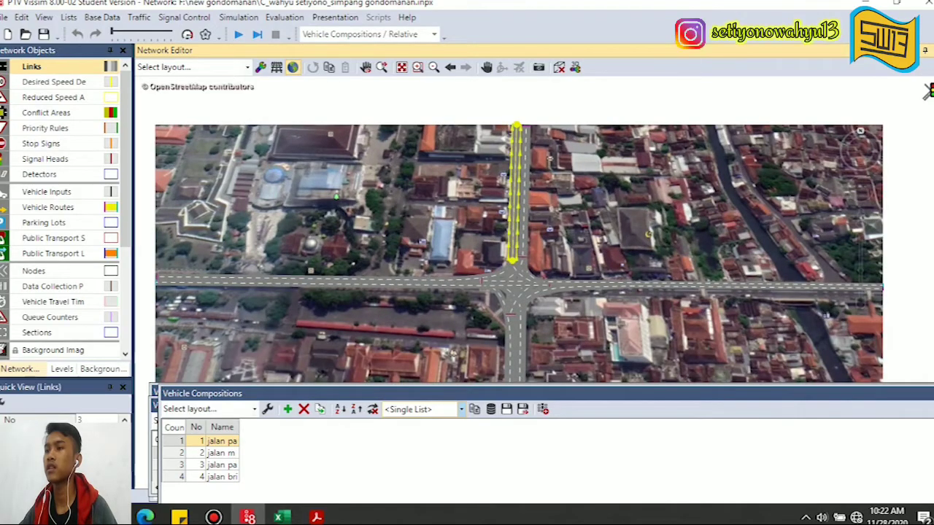
scroll(504, 131, "up", 2)
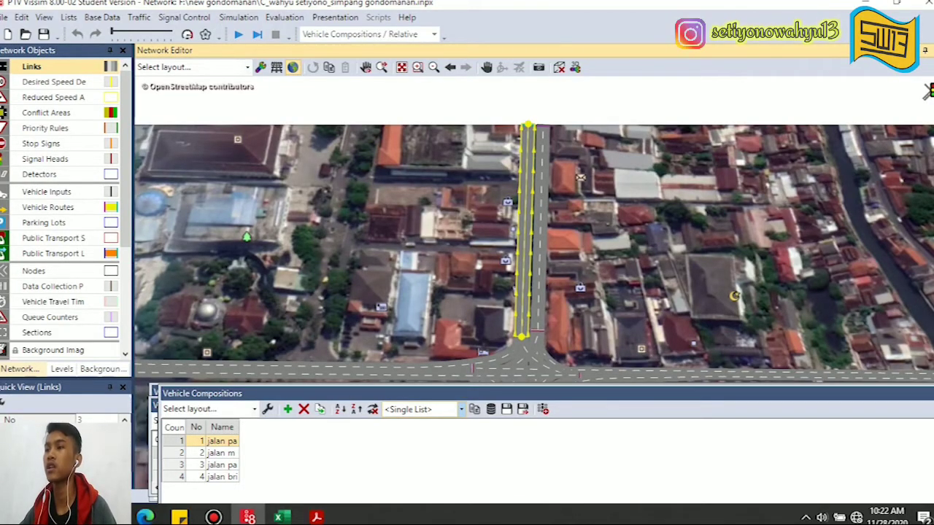
left_click(580, 178)
left_click(580, 178)
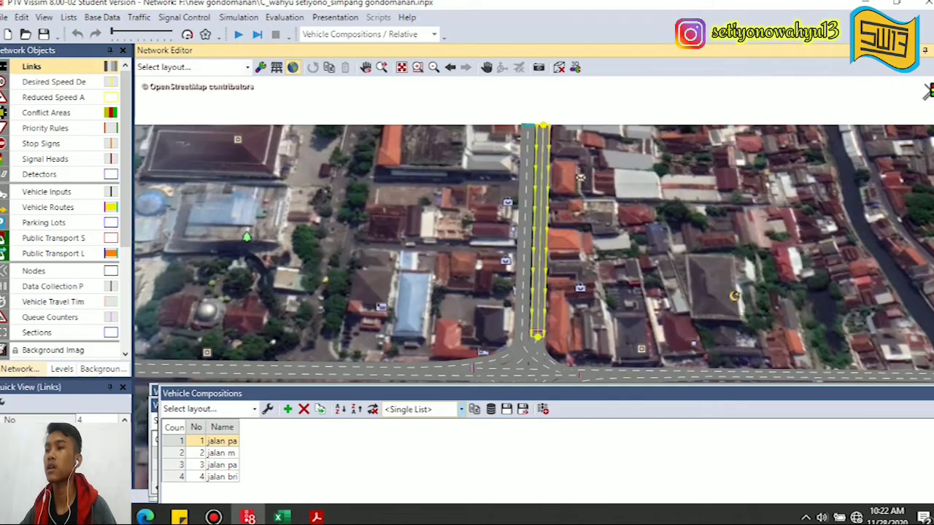
left_click(580, 177)
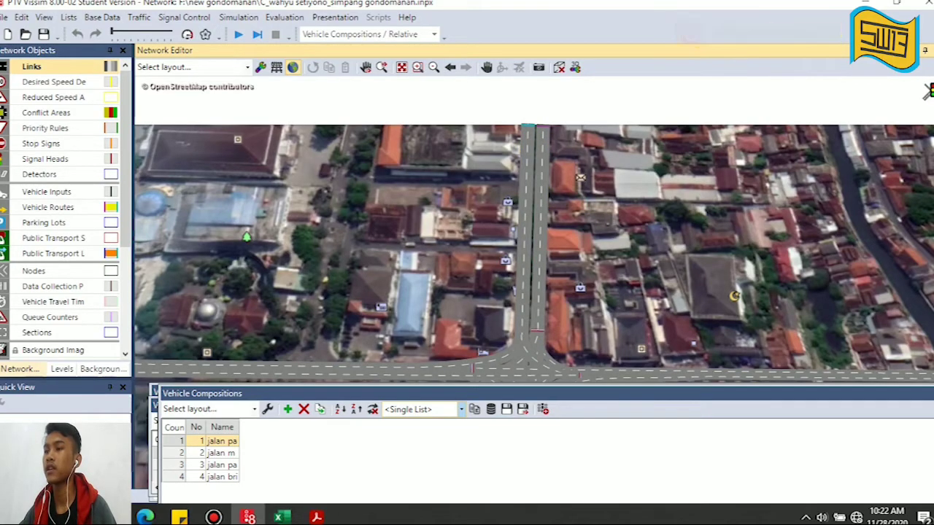
Examine the two opposing links on the road east of the intersection
scroll(532, 248, "down", 1)
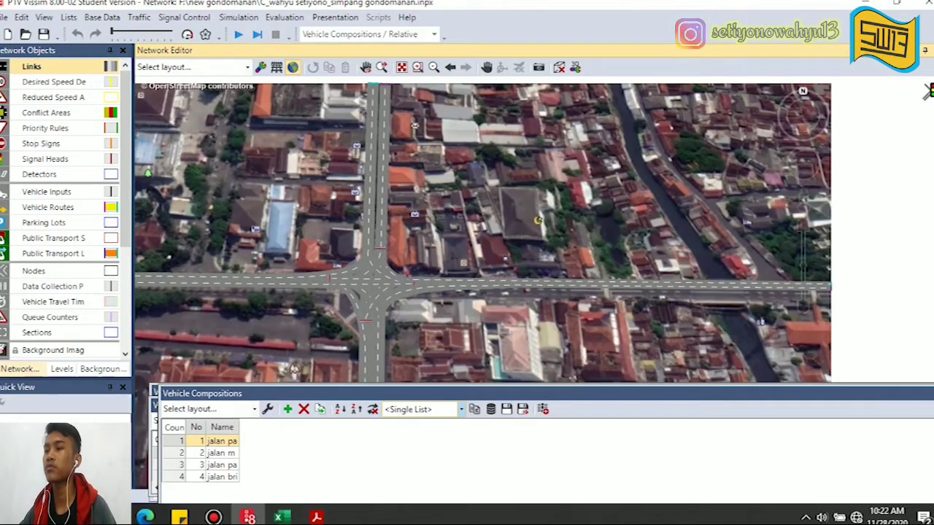
left_click(613, 286)
scroll(576, 288, "up", 2)
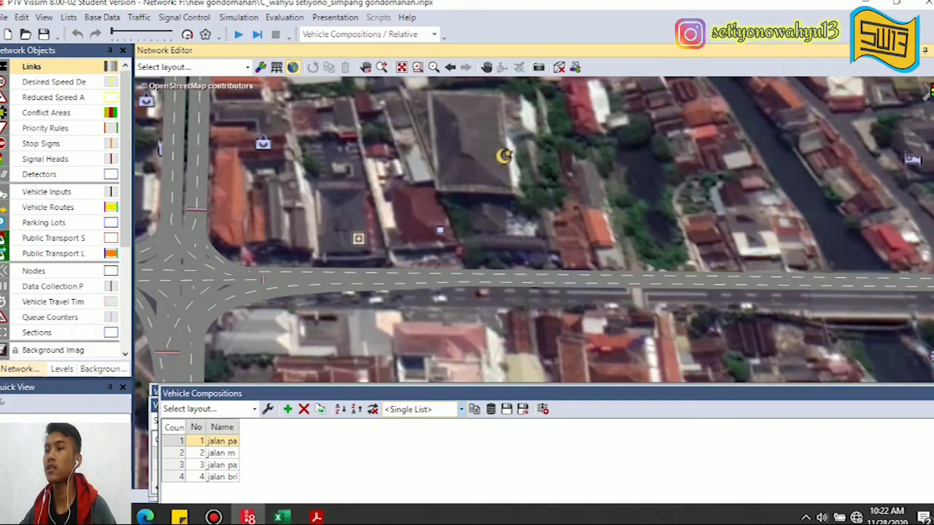
scroll(364, 258, "down", 2)
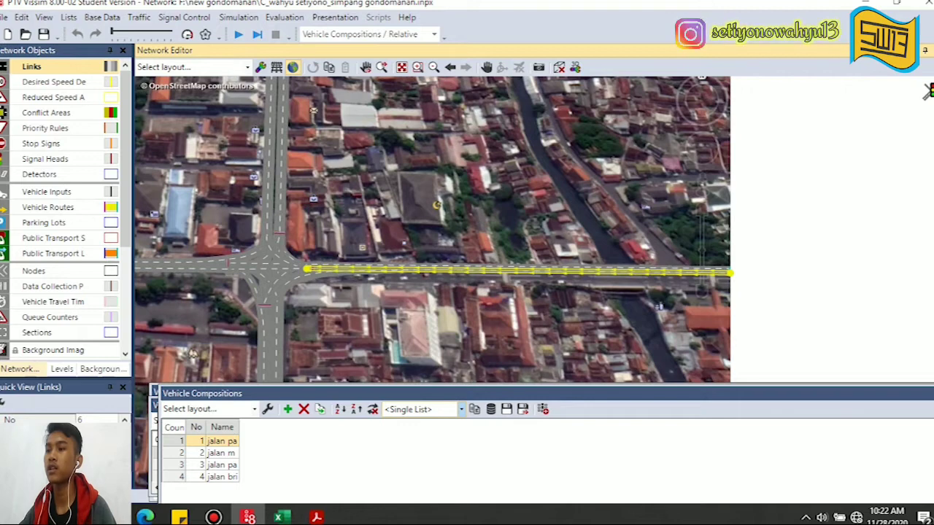
scroll(449, 253, "up", 2)
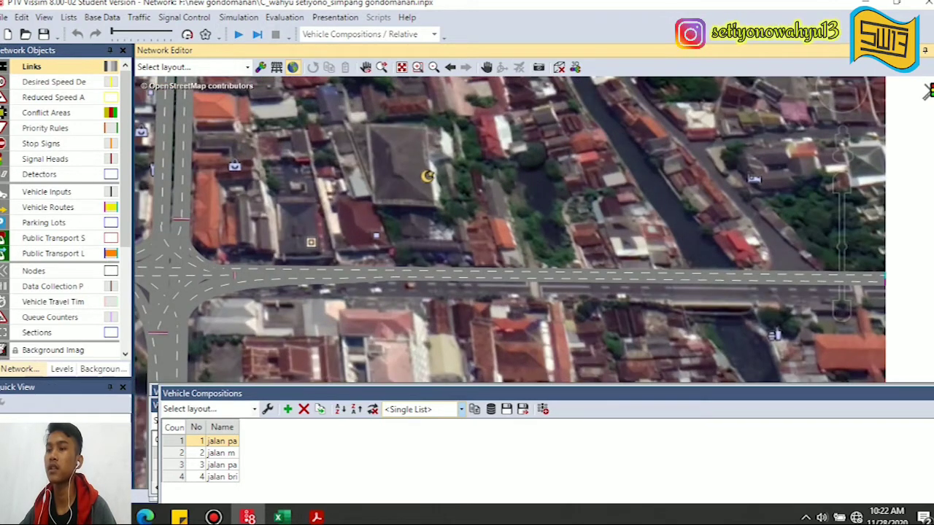
left_click(234, 275)
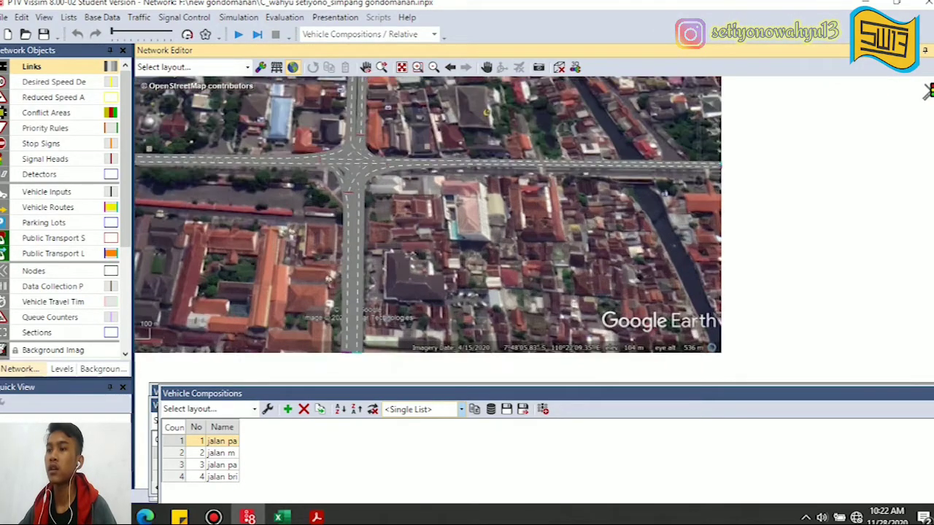
Examine the two opposing links on the road south of the intersection, one after the other
scroll(355, 343, "up", 2)
left_click(352, 219)
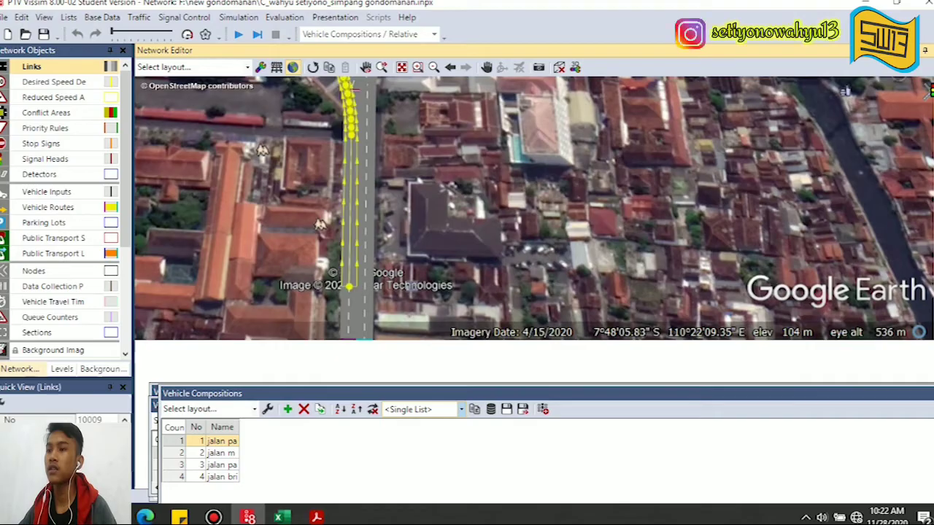
left_click(350, 219)
left_click(350, 219)
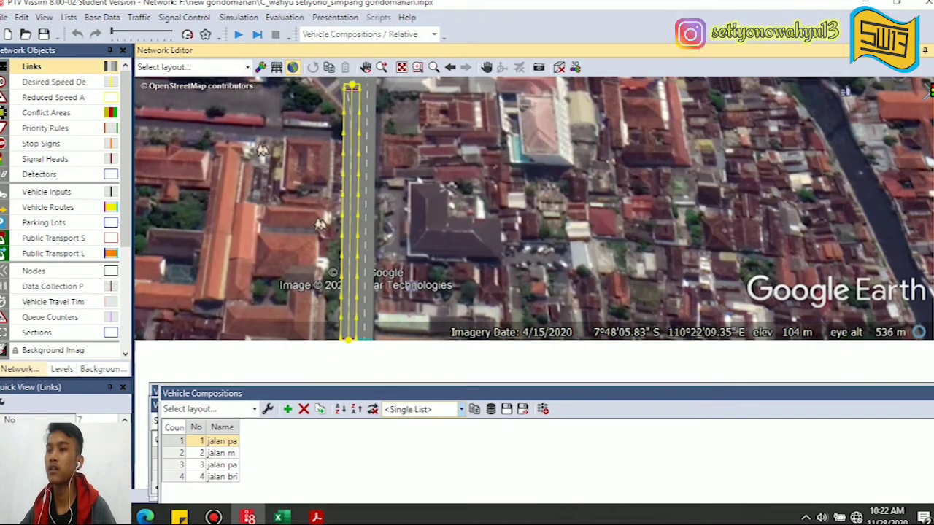
scroll(319, 224, "down", 2)
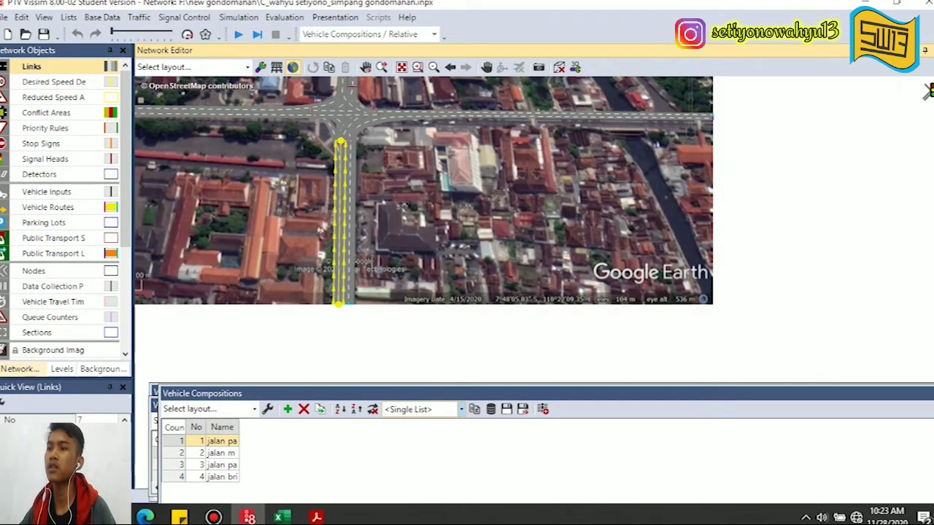
left_click(351, 212)
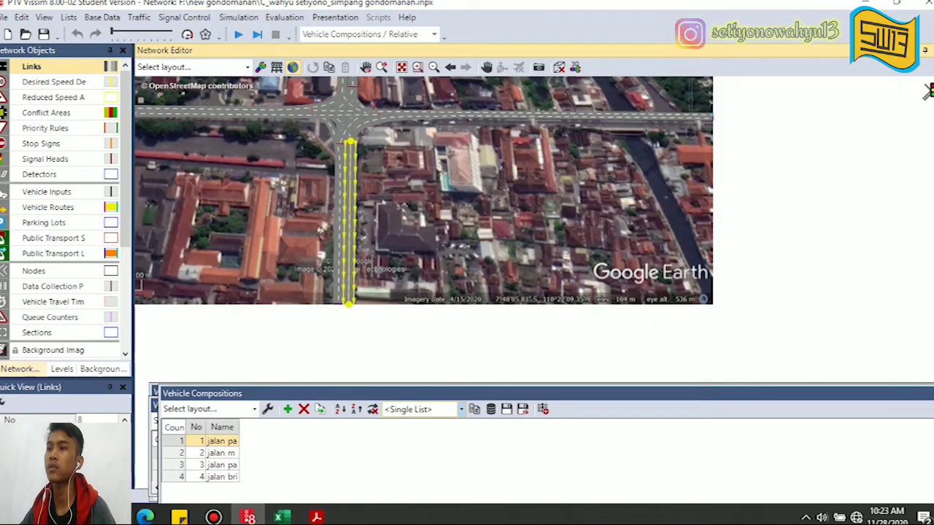
left_click(363, 299)
scroll(373, 295, "down", 3)
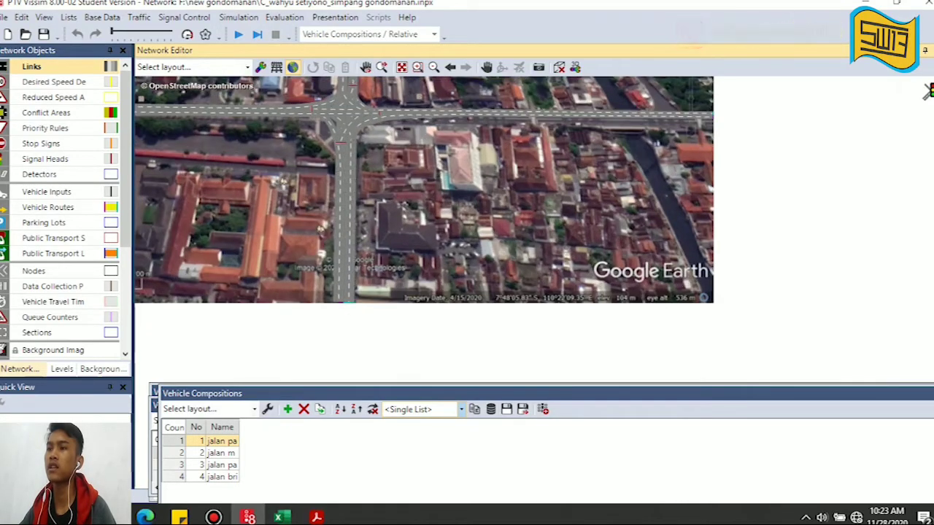
Examine the curved connector from the western approach to the northern road, including its lane assignment and spline settings
scroll(313, 324, "up", 3)
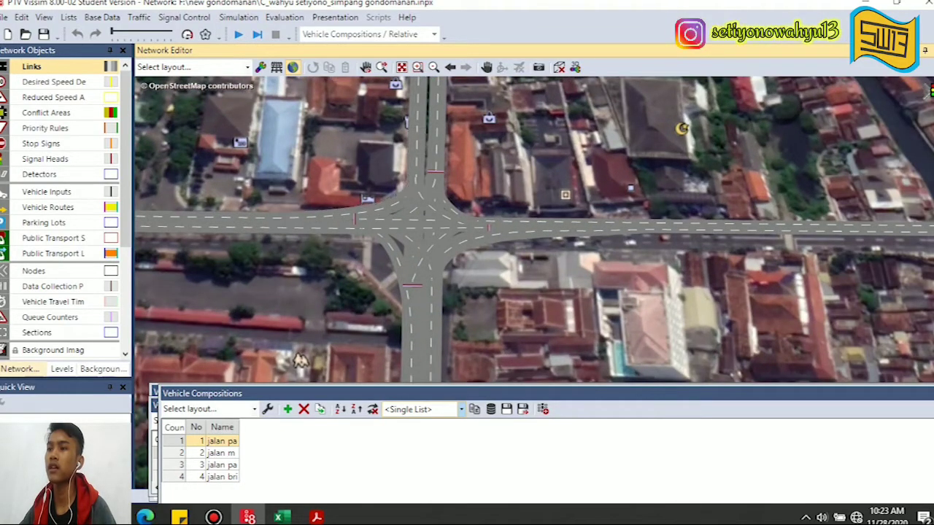
scroll(379, 204, "up", 2)
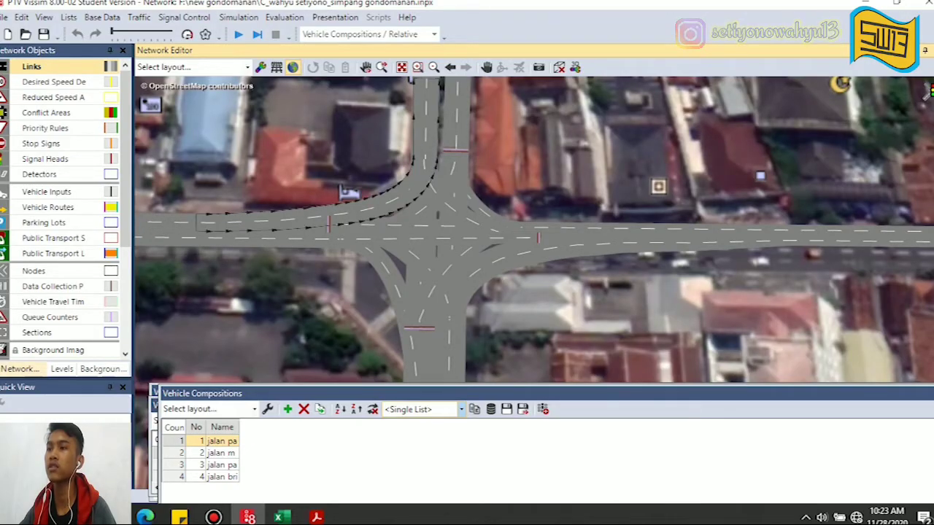
scroll(432, 193, "down", 2)
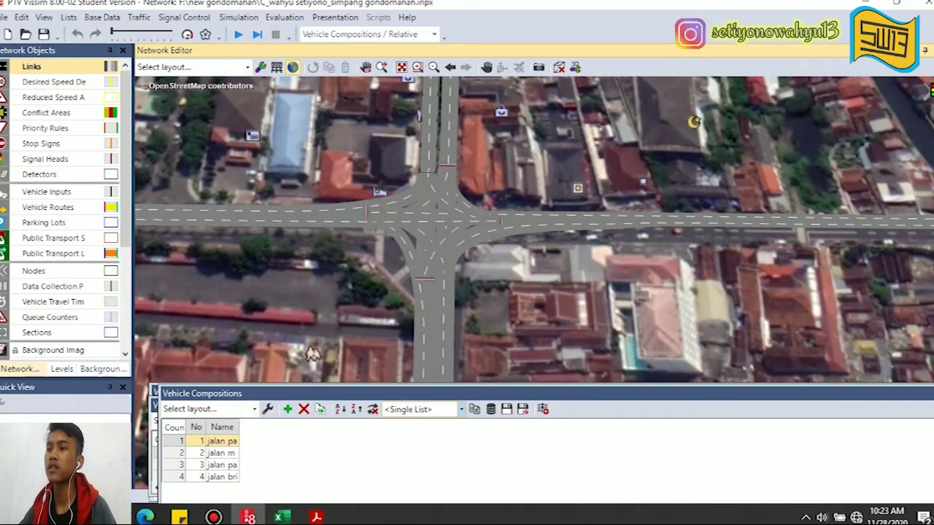
scroll(441, 153, "up", 2)
left_click(421, 189)
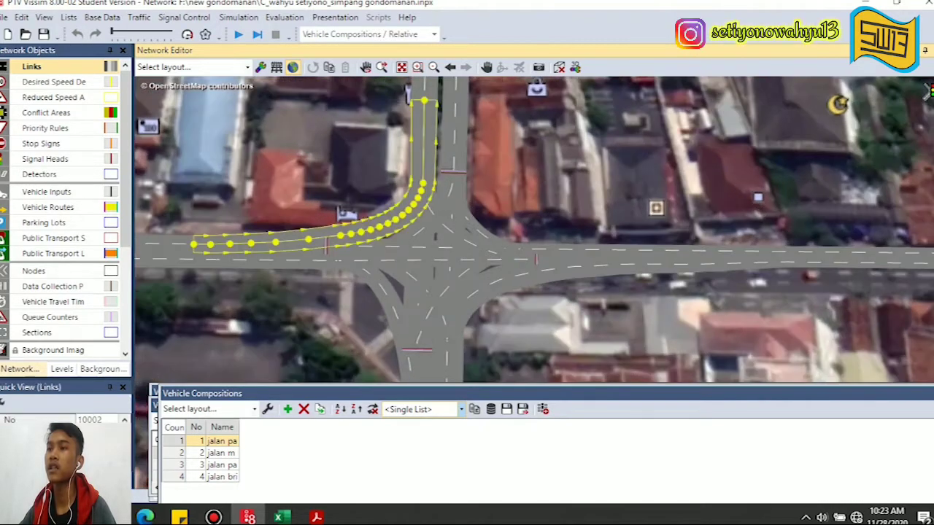
scroll(430, 244, "down", 2)
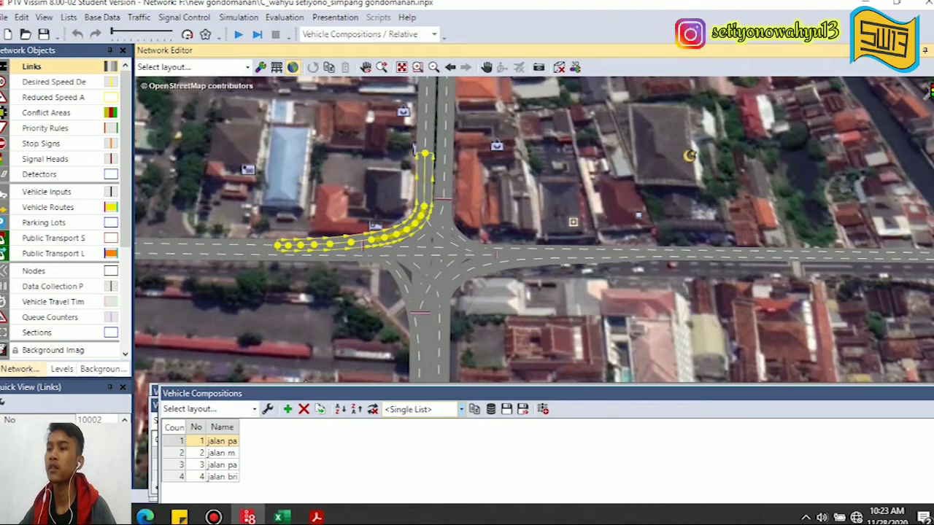
left_click(414, 149)
left_click(419, 155)
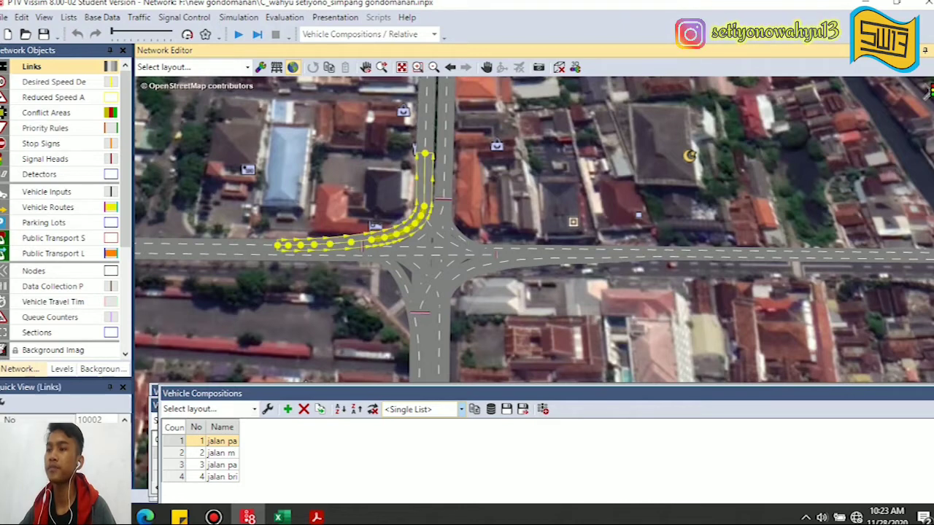
double_click(418, 154)
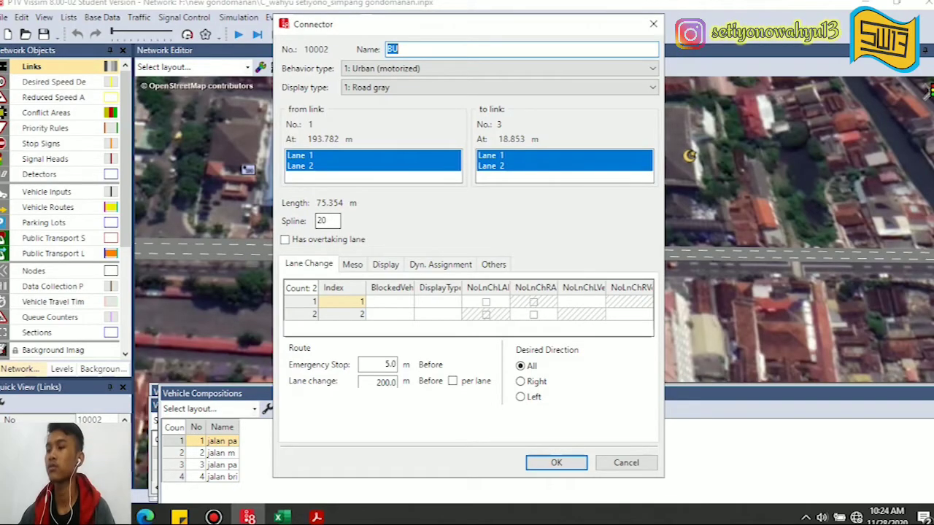
left_click(626, 462)
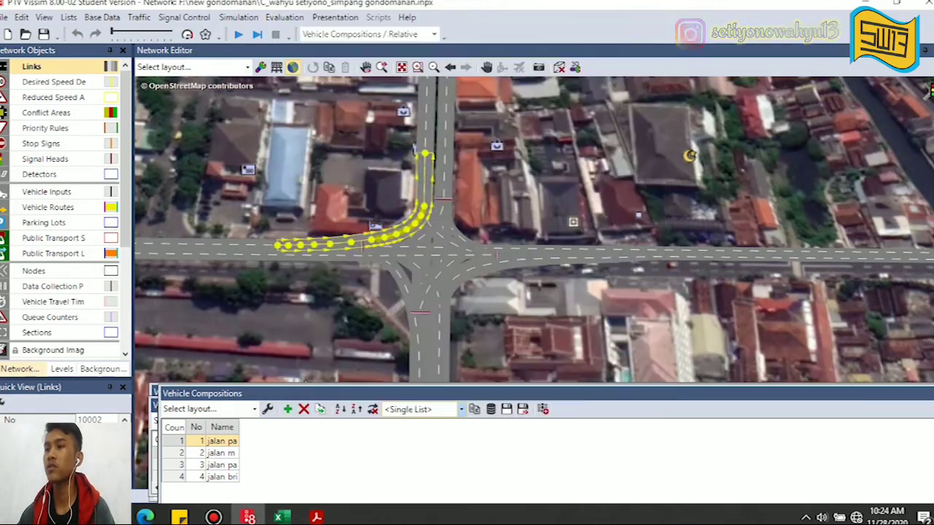
Examine the straight connector from the western approach to the eastern road, including its lane assignment and spline settings
left_click(536, 321)
scroll(417, 191, "up", 2)
left_click(440, 284)
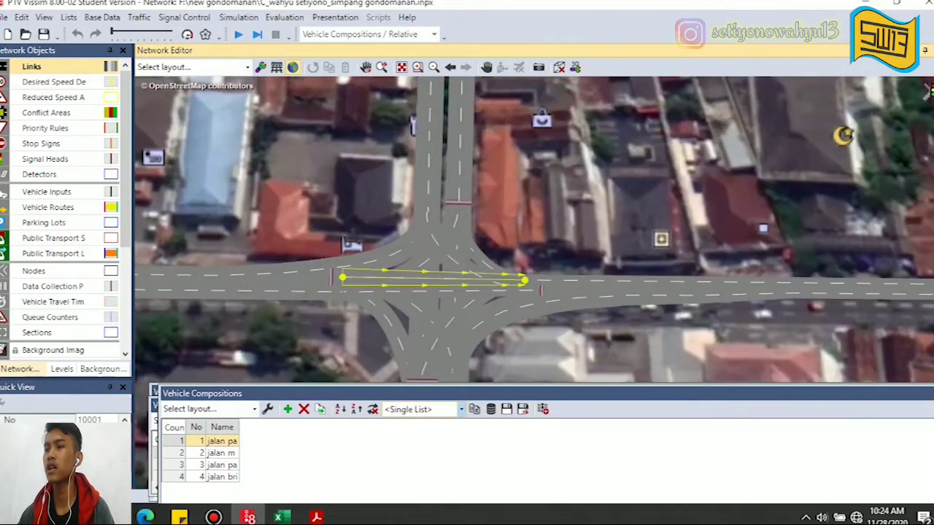
double_click(440, 282)
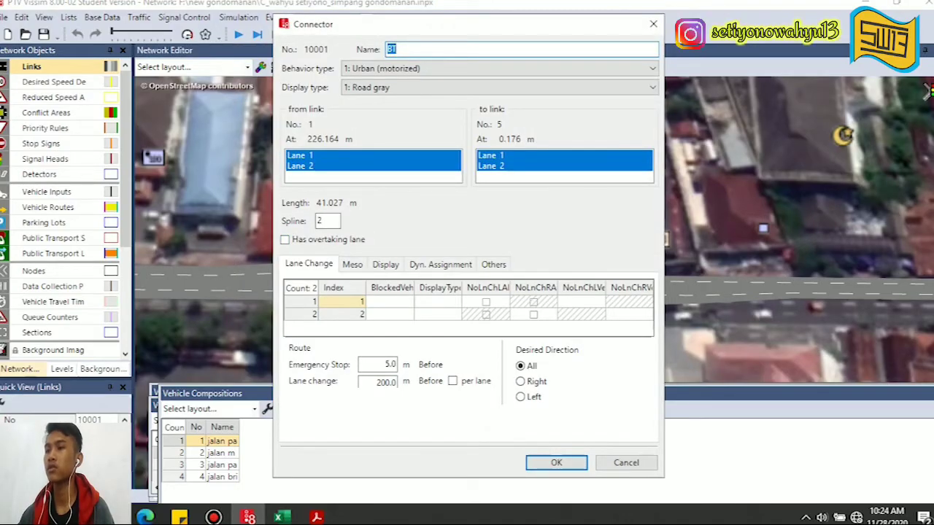
left_click(626, 464)
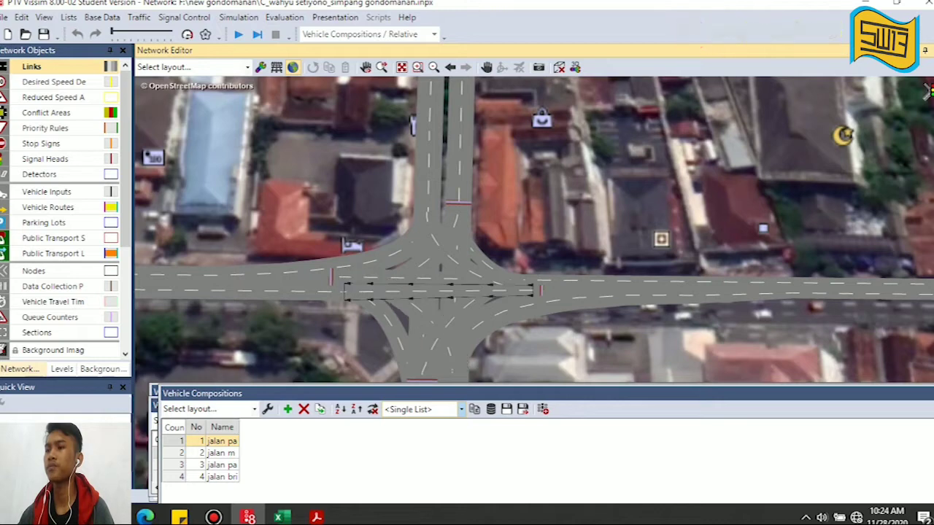
Examine the curved connector from the western approach to the southern road, including its lane assignment and spline settings
double_click(417, 307)
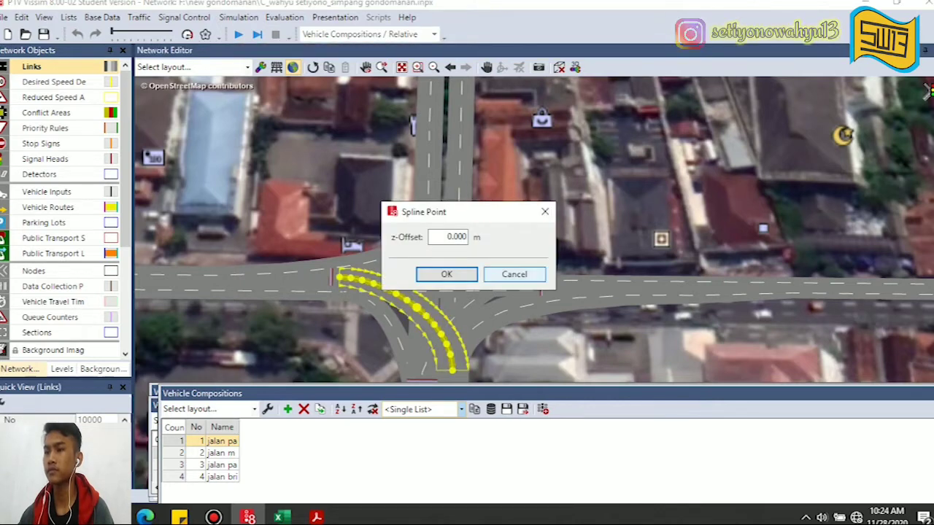
left_click(514, 274)
double_click(435, 318)
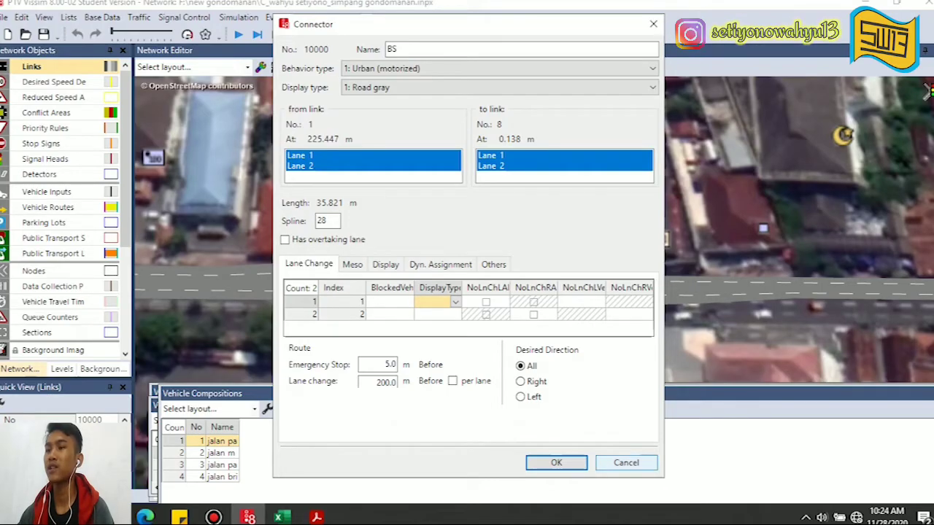
left_click(556, 463)
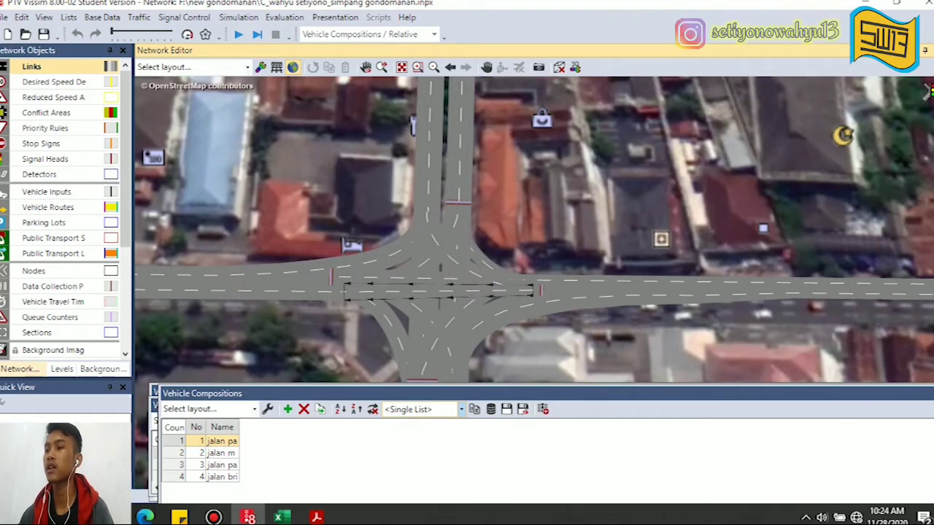
Examine the complete set of connectors in the intersection, both close up and together with the four approach roads
scroll(538, 245, "down", 3)
scroll(572, 270, "up", 2)
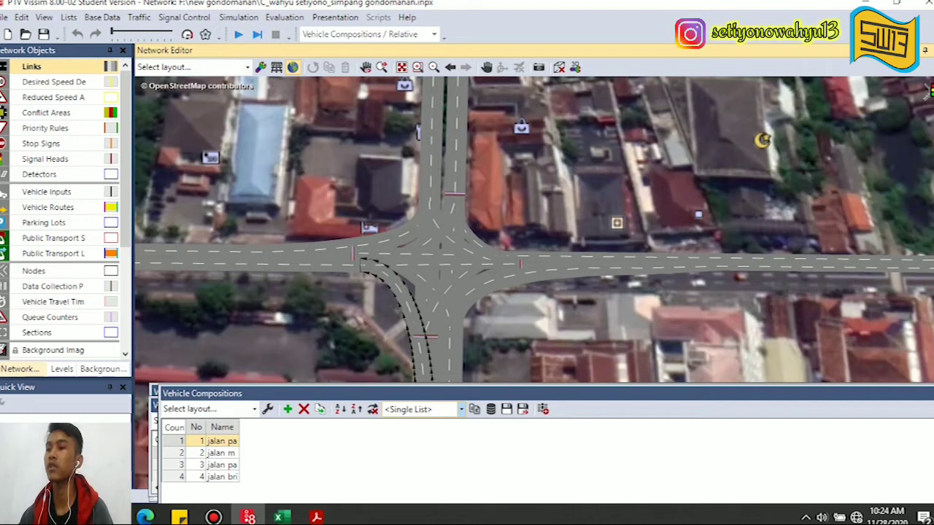
scroll(508, 222, "down", 3)
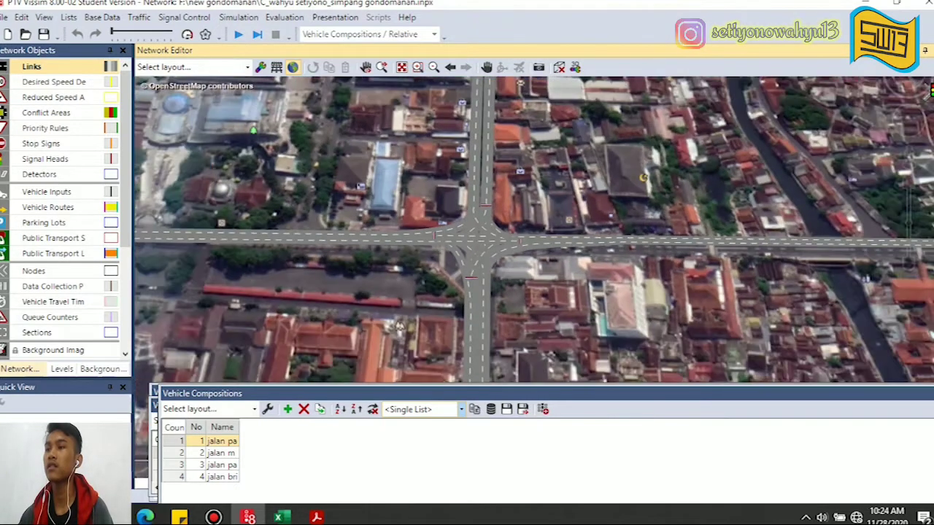
scroll(496, 268, "up", 5)
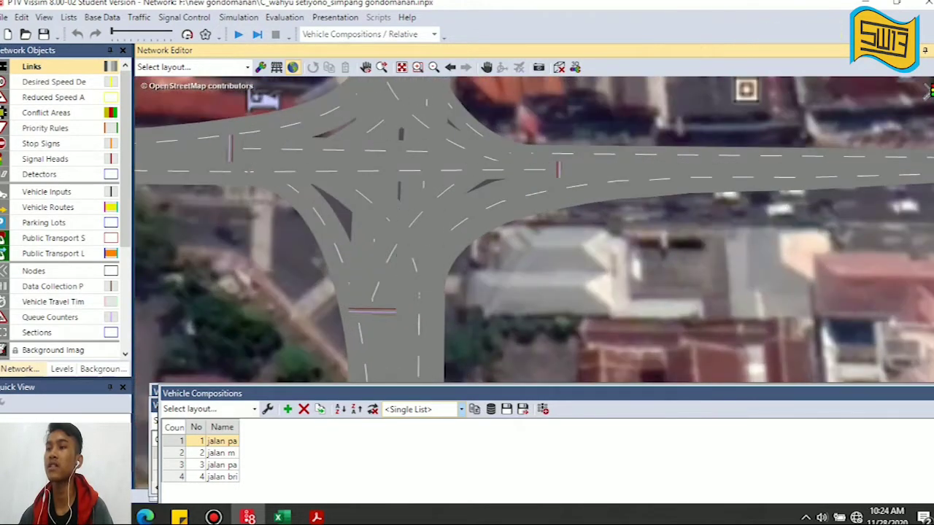
scroll(485, 266, "down", 3)
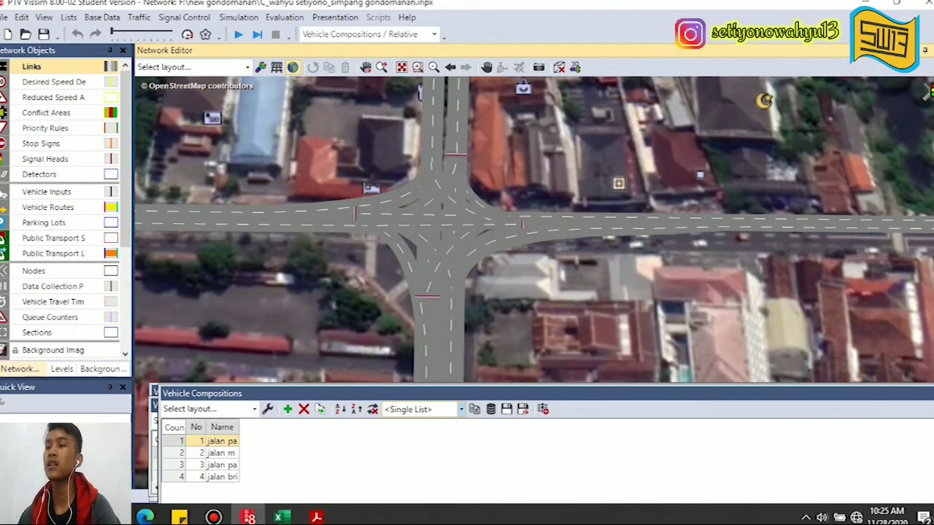
scroll(374, 150, "up", 1)
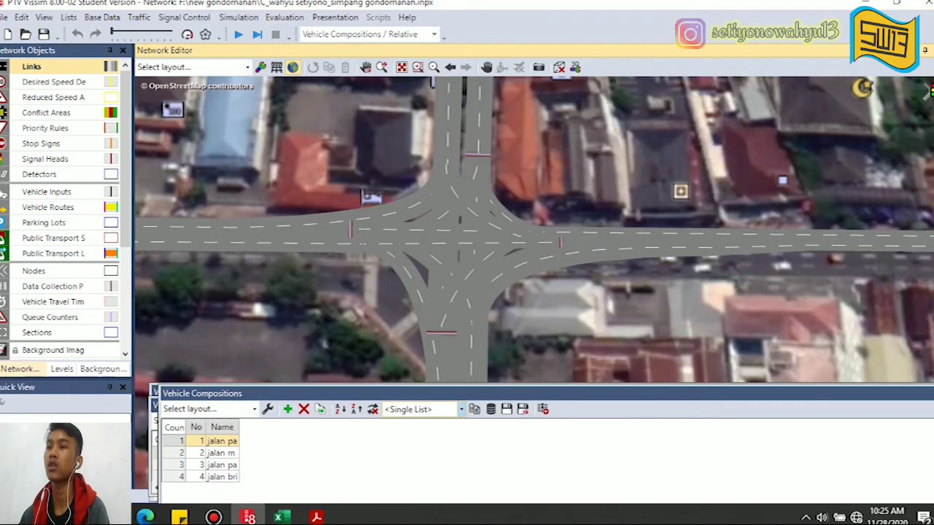
scroll(354, 180, "down", 2)
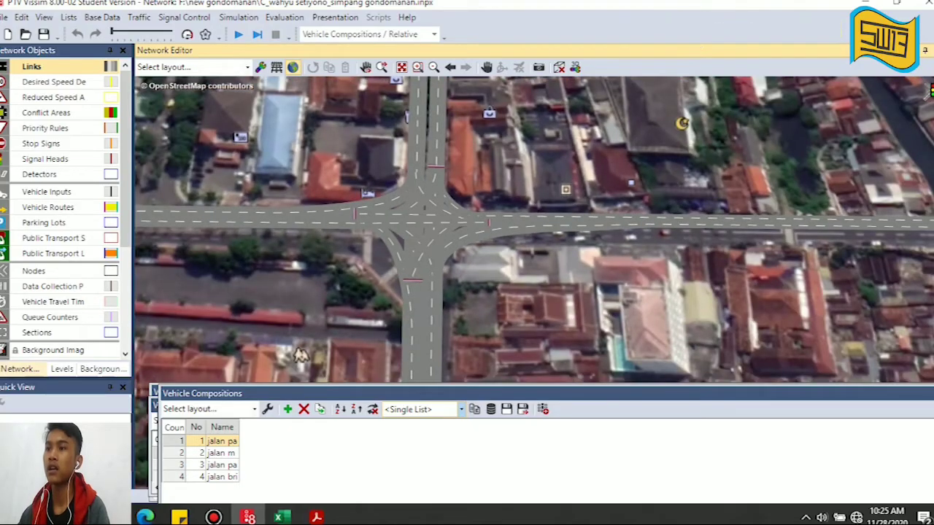
scroll(353, 180, "up", 1)
scroll(354, 180, "down", 1)
scroll(297, 353, "down", 2)
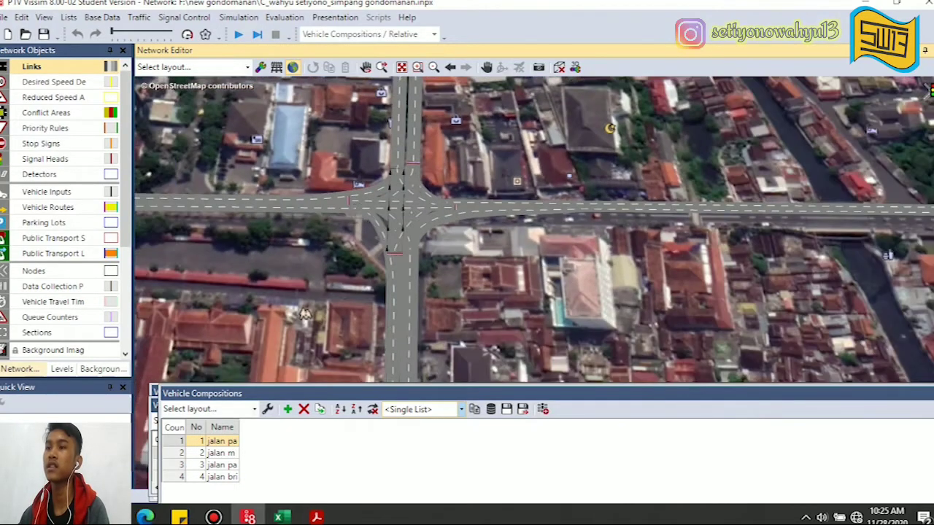
scroll(392, 360, "up", 2)
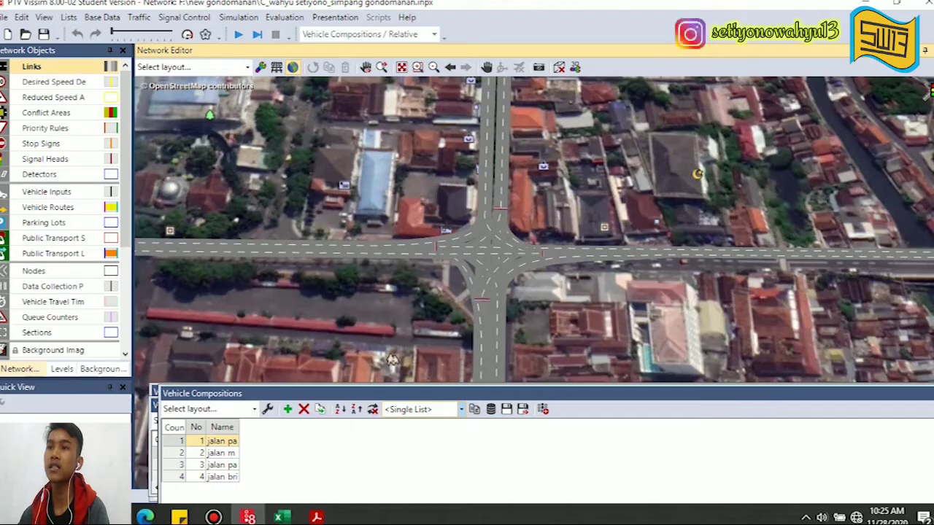
Open the 2D/3D models list and show the entries for the UM, MC, LV and HV vehicle models
left_click(102, 18)
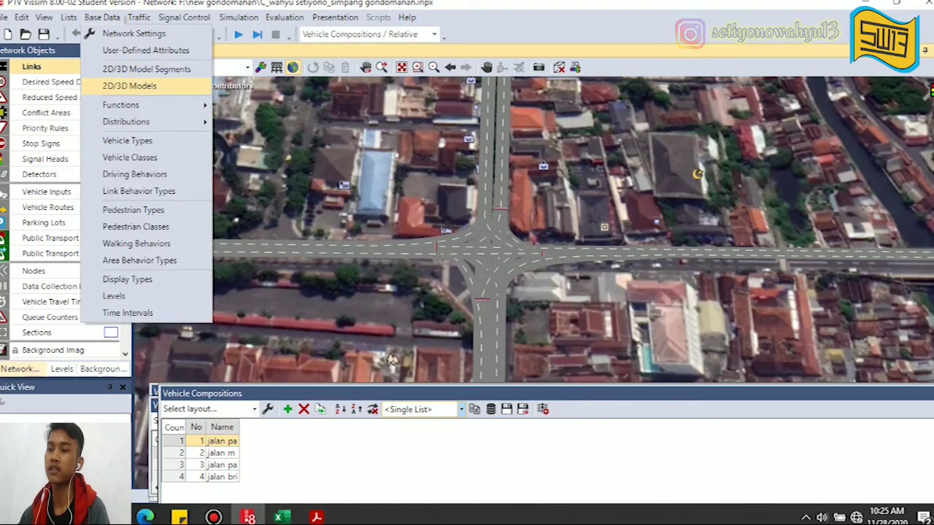
key("Return")
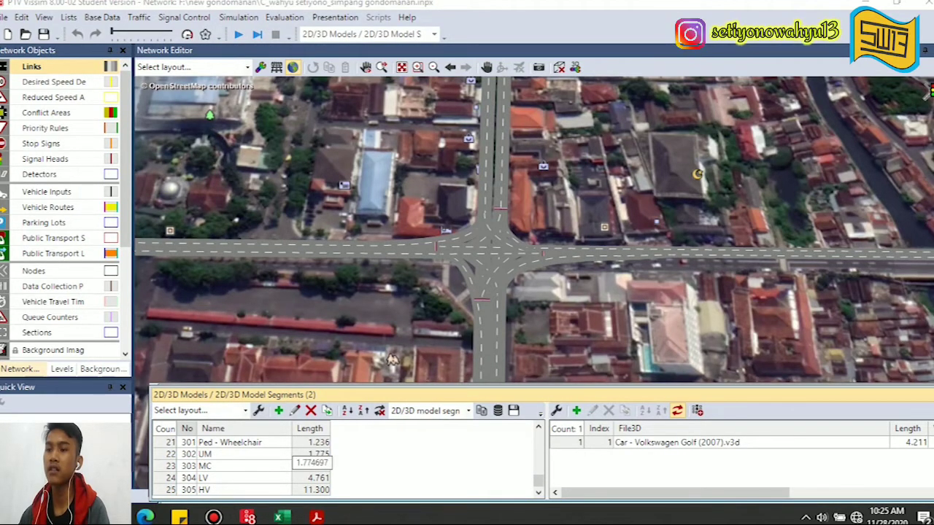
type("2")
key("Return")
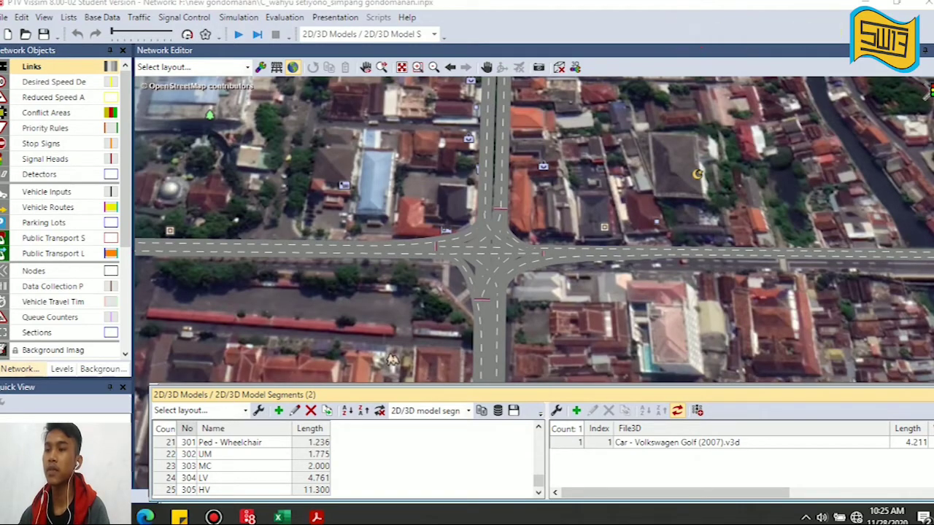
Switch to the survey report in Acrobat Reader and examine the peak-hour flow diagram with its UM, HV, LV and MC classes, then return to Vissim
left_click(316, 517)
scroll(380, 292, "down", 5)
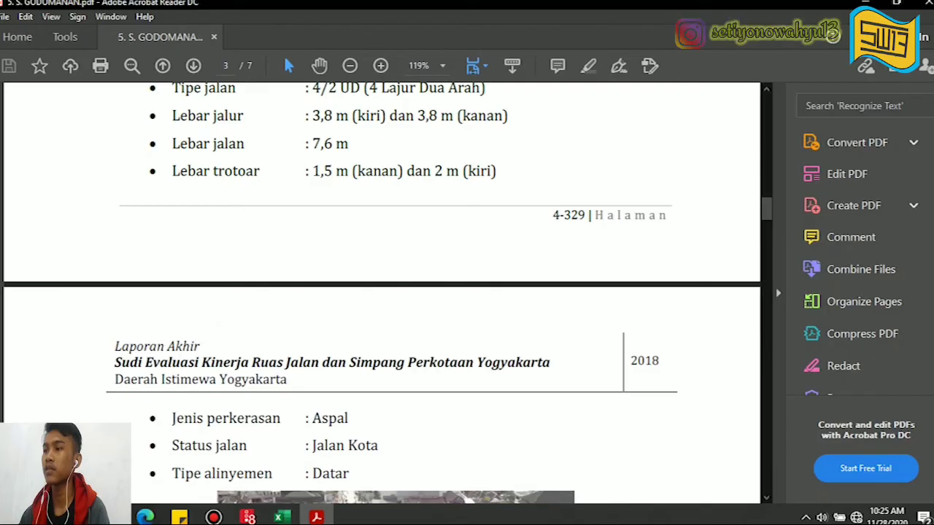
scroll(379, 292, "down", 20)
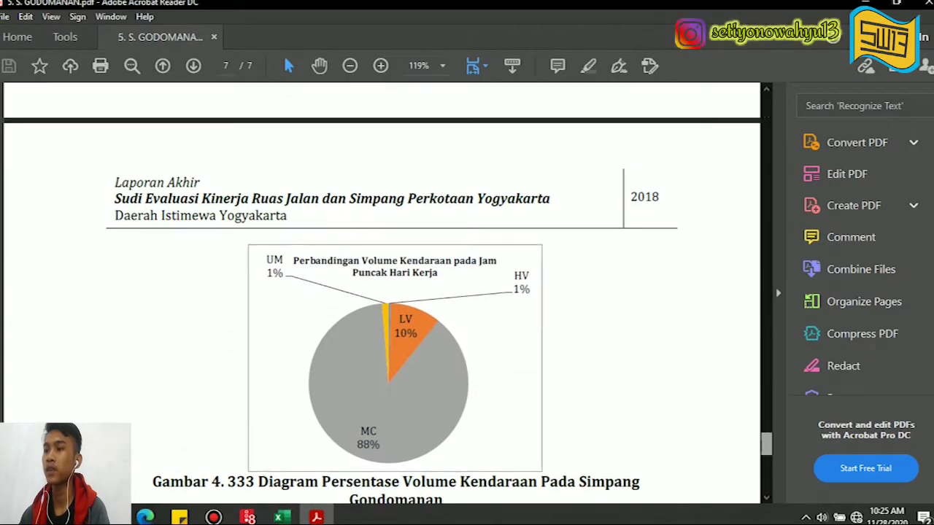
scroll(380, 292, "down", 10)
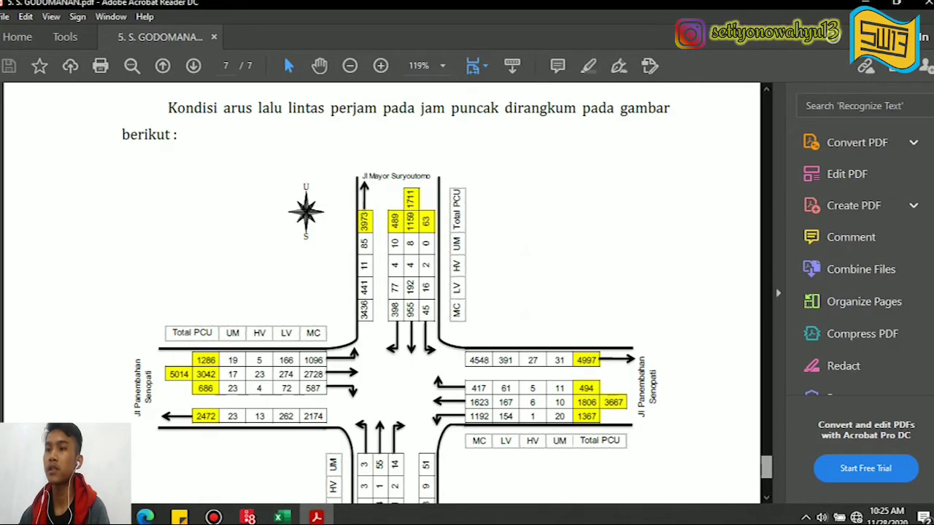
scroll(380, 292, "down", 4)
left_click_drag(226, 213, 321, 213)
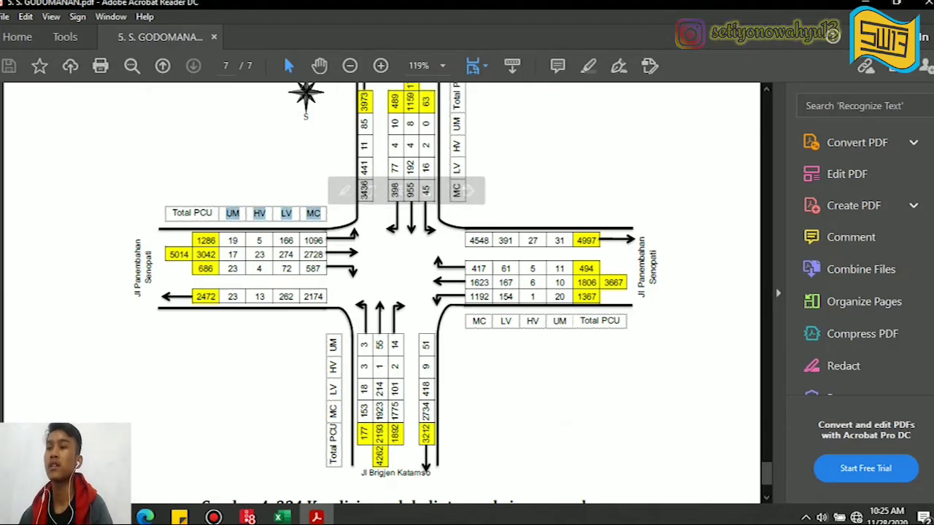
left_click(493, 268)
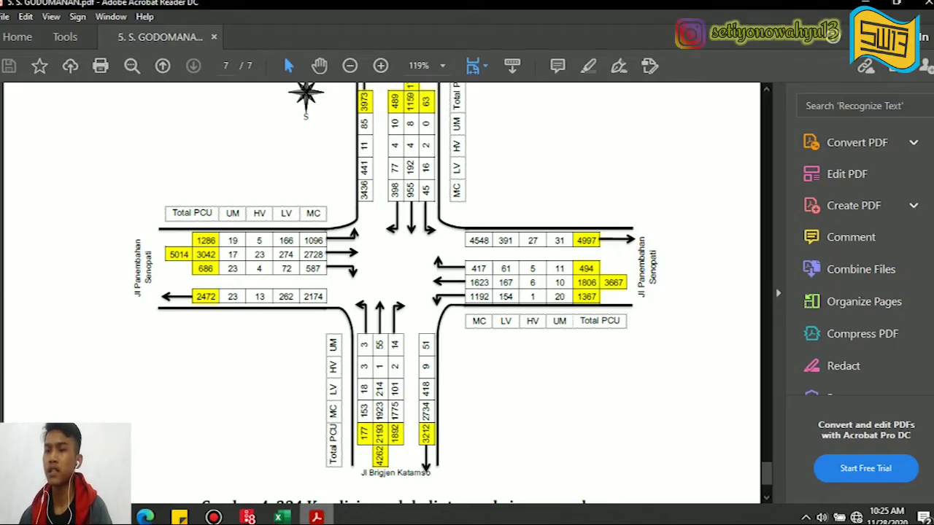
left_click(316, 516)
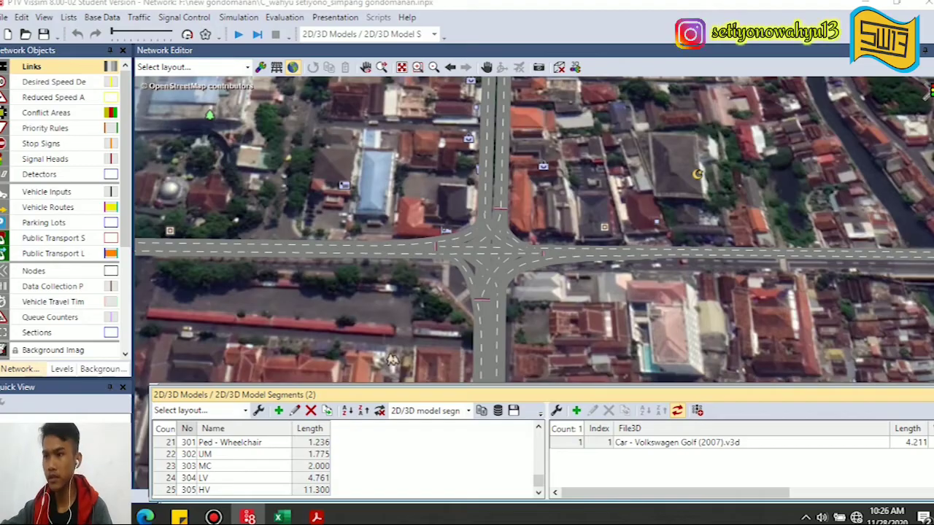
Start adding a 2D/3D model and browse to the Vehicles\Road folder of the standard 3D models
right_click(378, 461)
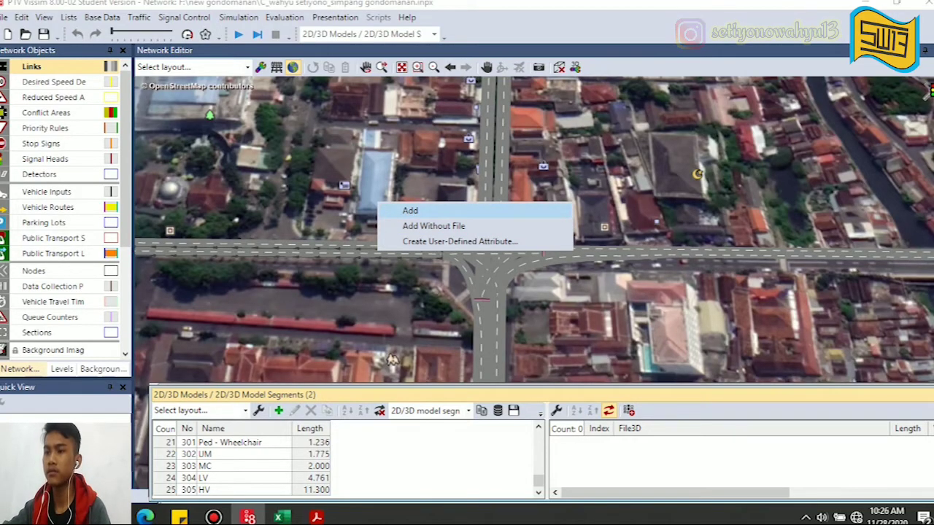
key("Escape")
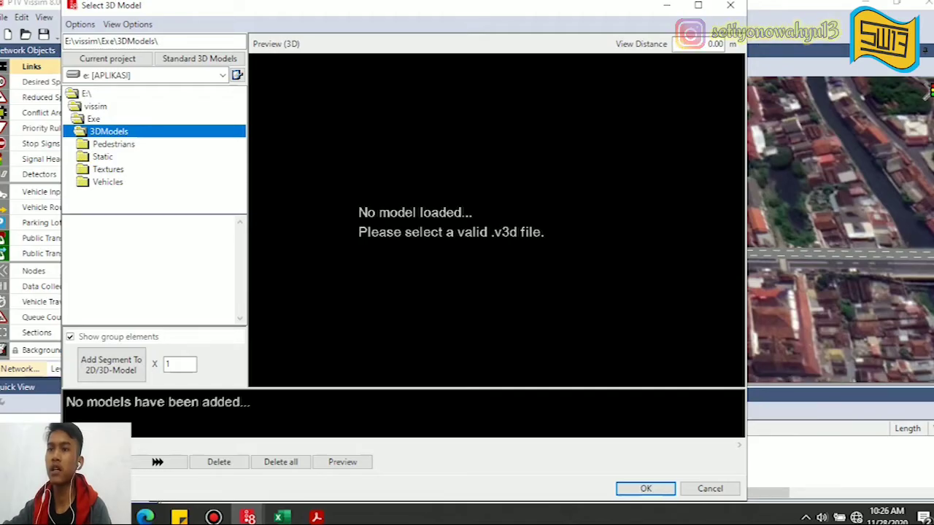
double_click(108, 181)
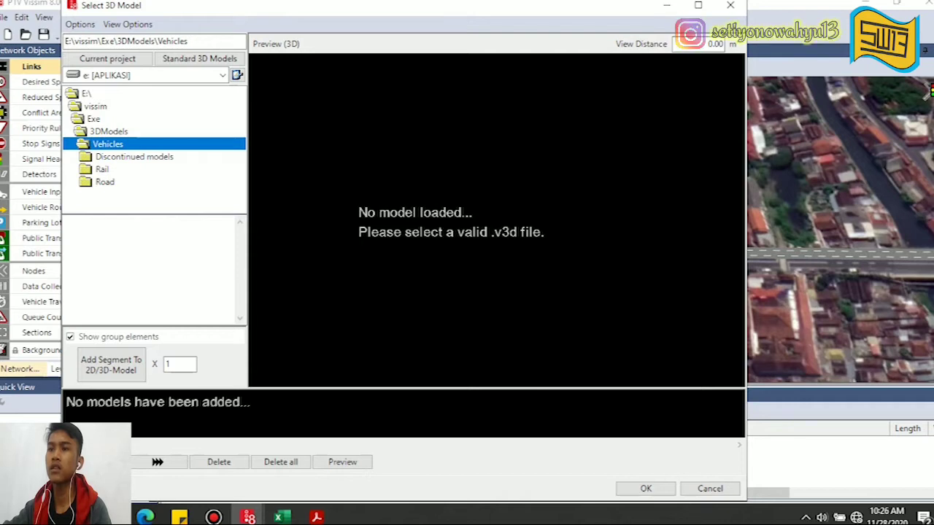
double_click(104, 182)
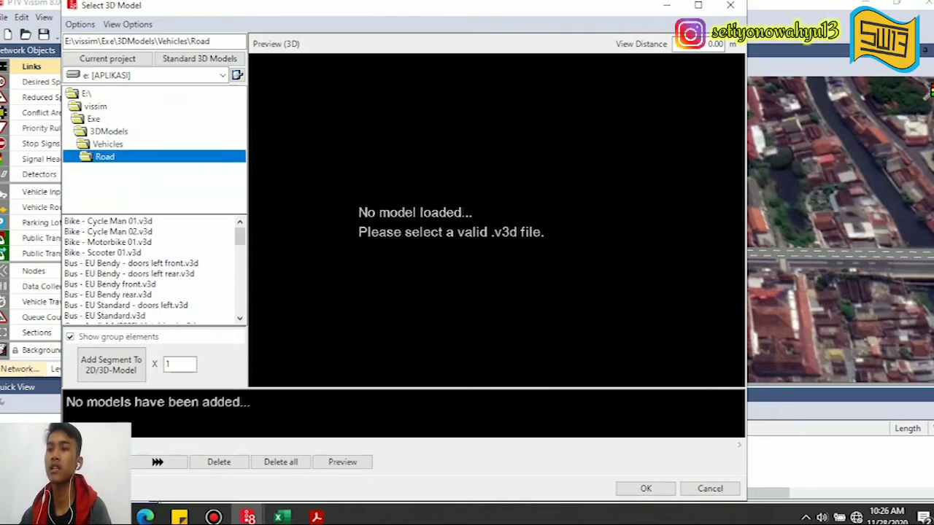
Preview the two-wheeler models Bike - Cycle Man 02, Bike - Cycle Man 01 and Bike - Motorbike 01
left_click(108, 231)
scroll(153, 270, "down", 3)
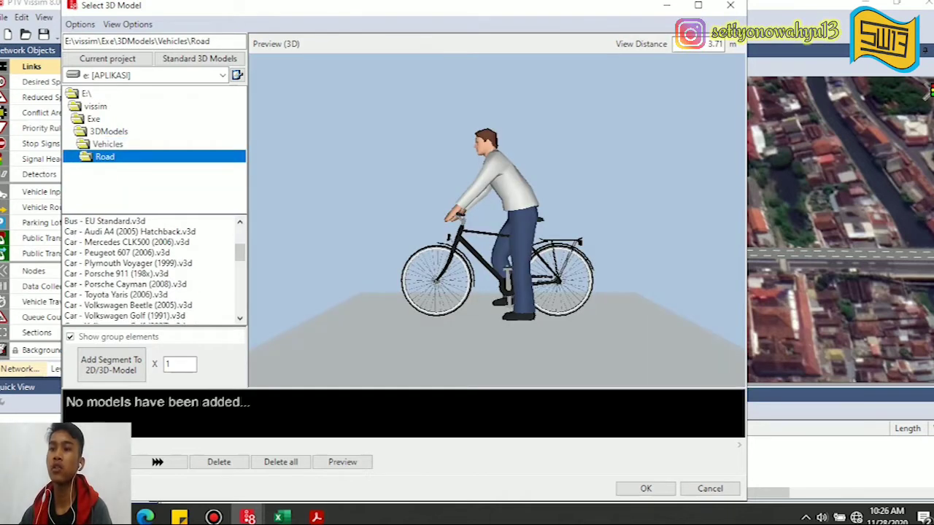
scroll(153, 270, "down", 2)
scroll(153, 270, "up", 5)
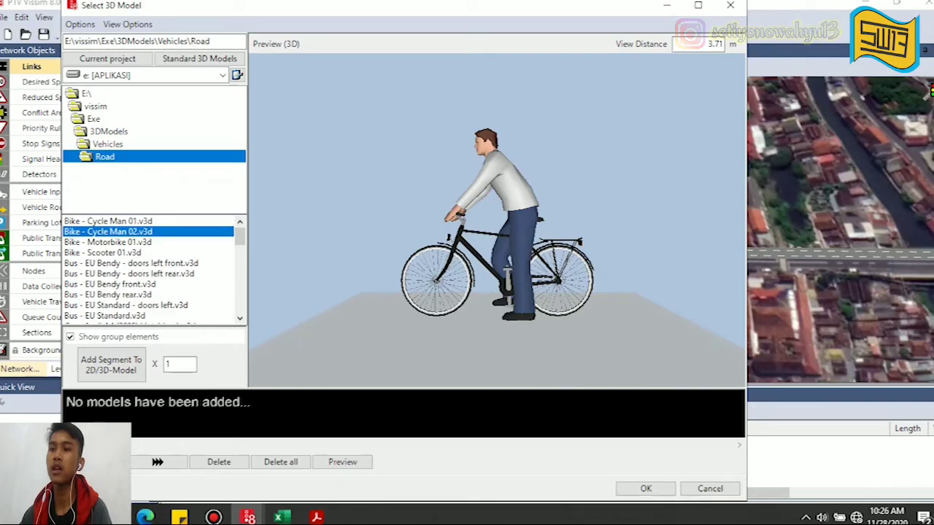
left_click(108, 220)
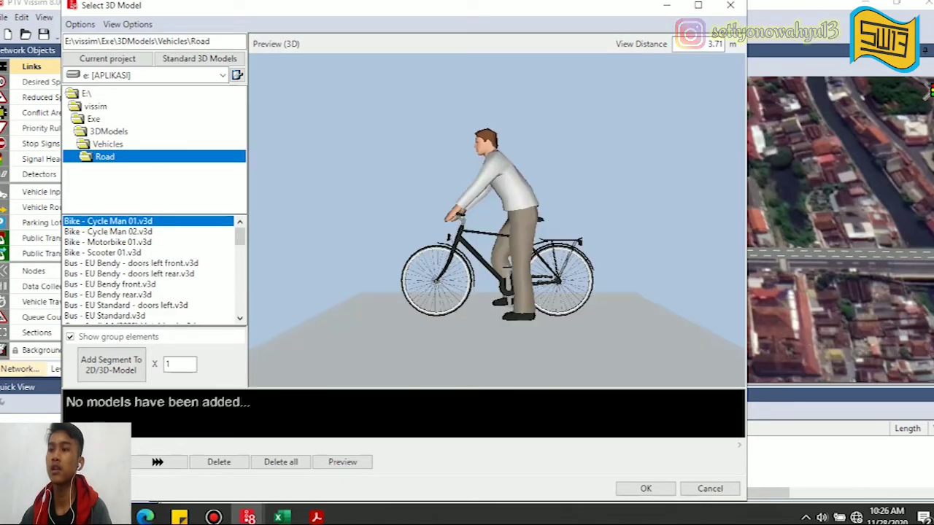
left_click(108, 241)
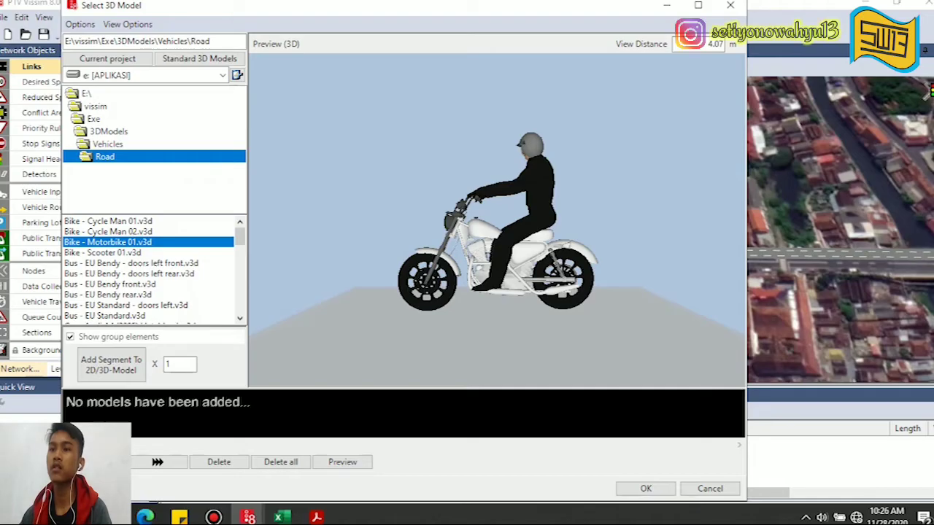
Preview the Car - Porsche 911 (198x), Bus - EU Bendy - doors left rear and HGV - EU 02 Tractor models
scroll(153, 270, "down", 3)
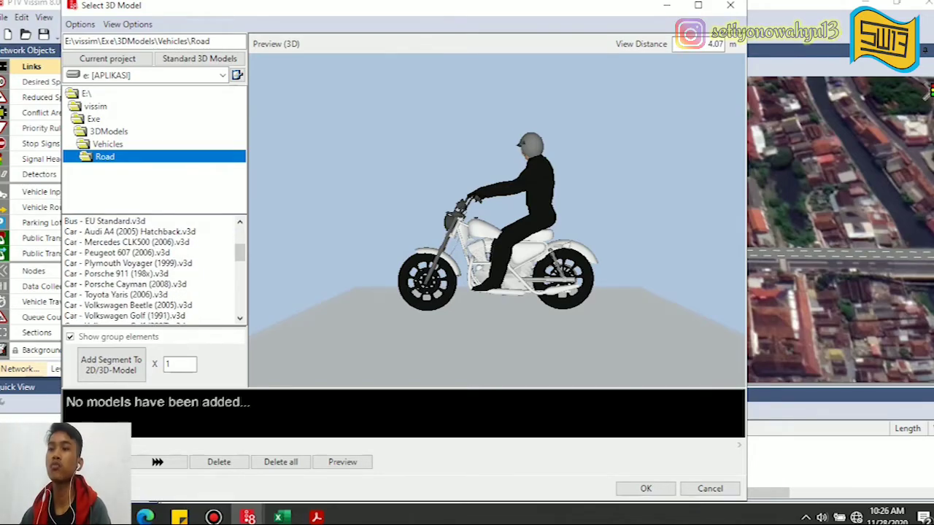
left_click(117, 274)
scroll(117, 274, "up", 3)
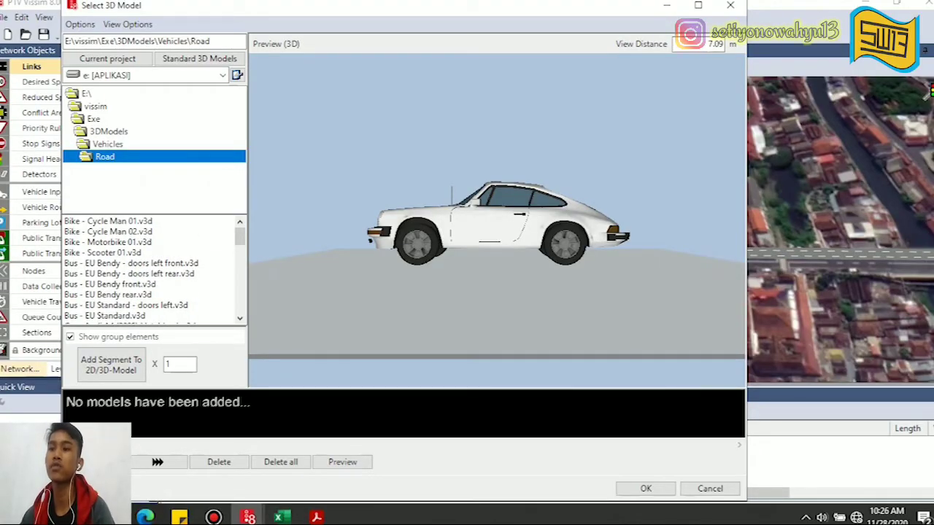
left_click(130, 274)
scroll(130, 272, "down", 6)
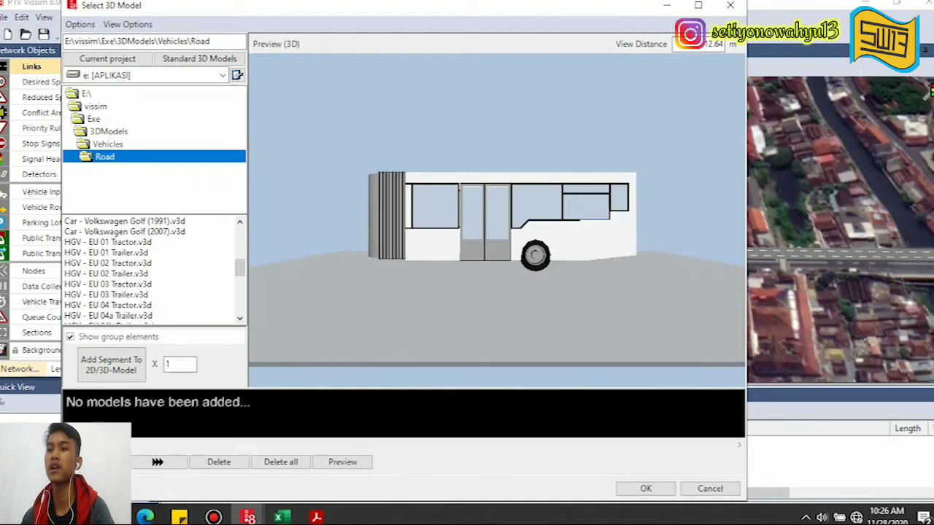
left_click(124, 264)
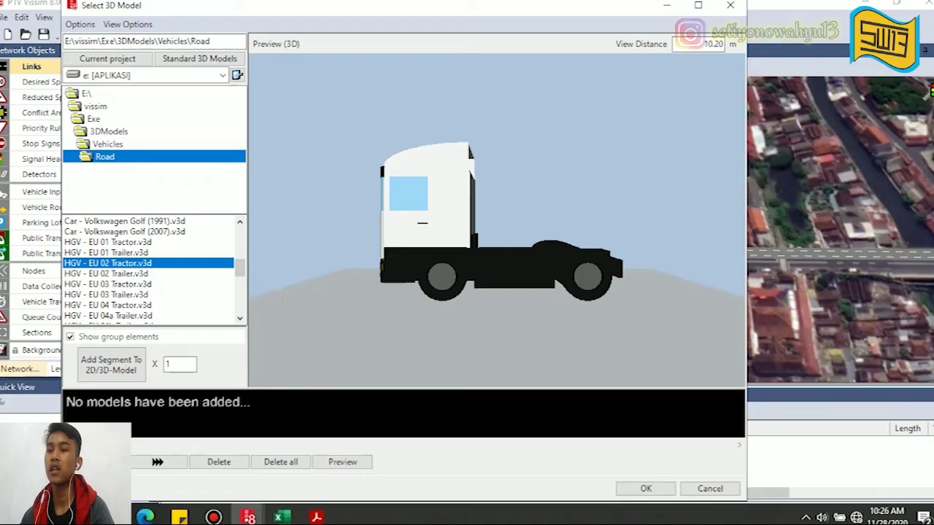
Try adding the HGV - EU 02 Tractor as a 2D/3D model segment, and cancel the model selection
left_click(111, 365)
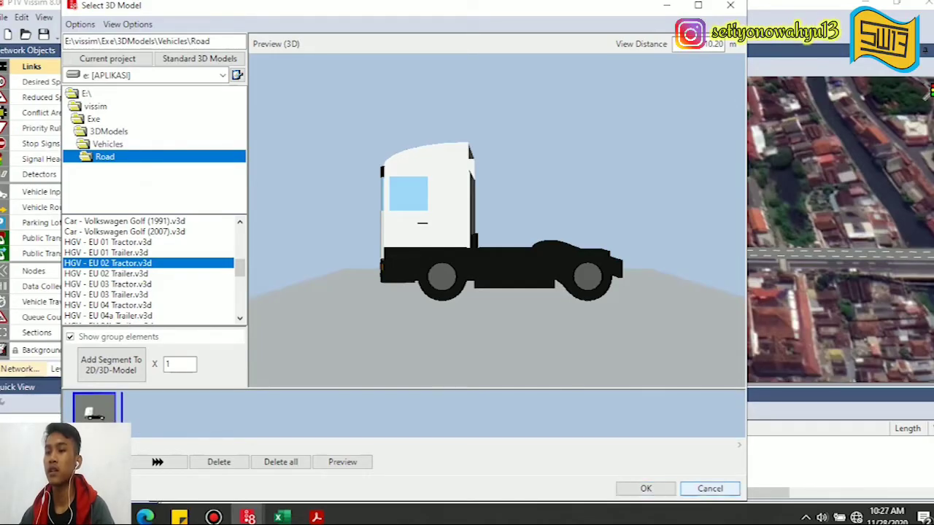
left_click(710, 488)
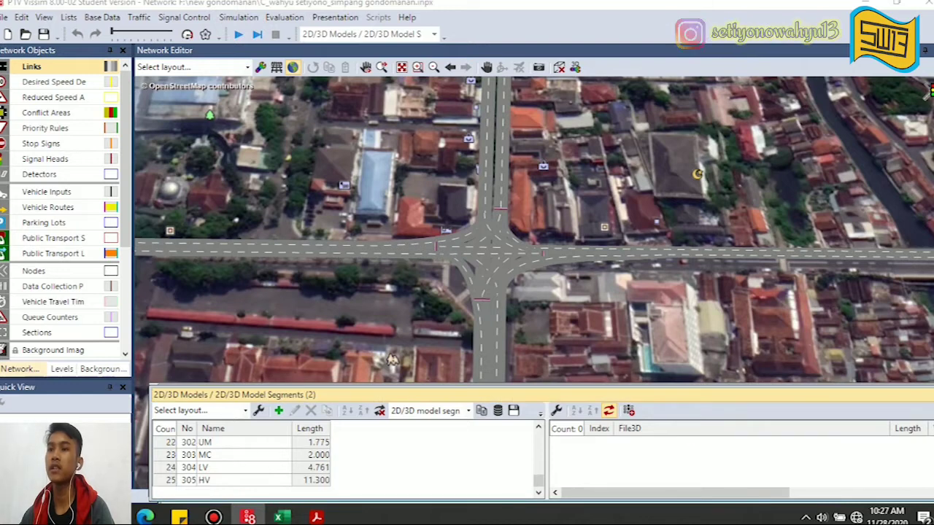
Open the 2D/3D model distributions list and examine the UM, MC, LV and HV entries
left_click(103, 18)
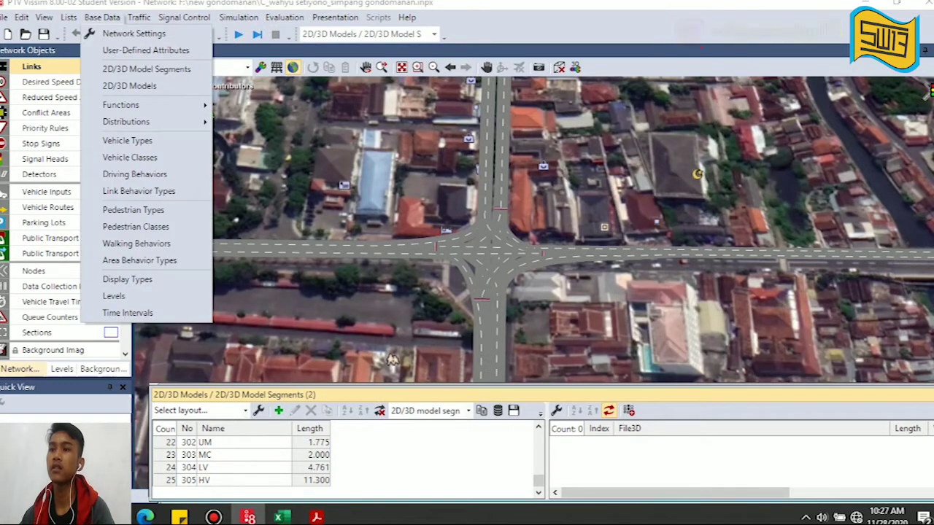
mouse_move(125, 122)
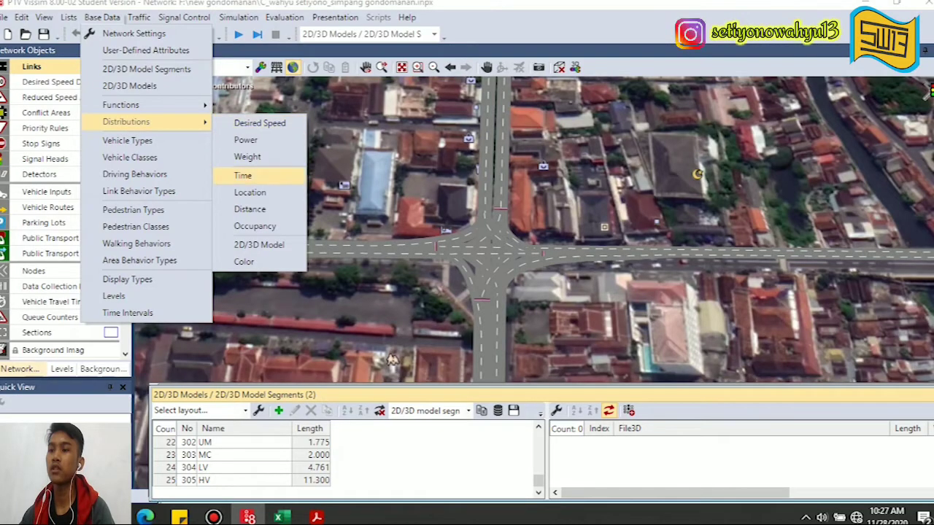
left_click(259, 245)
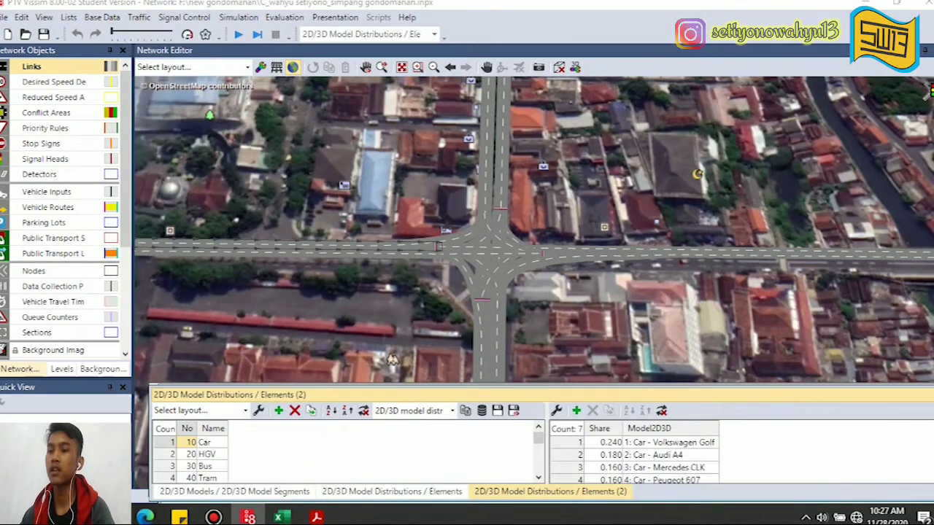
scroll(343, 459, "down", 3)
scroll(343, 456, "down", 1)
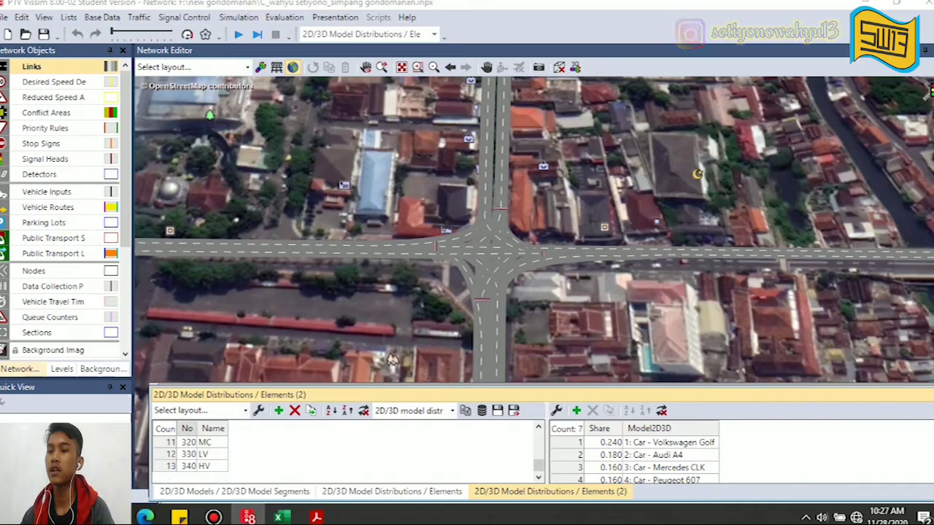
scroll(343, 456, "up", 1)
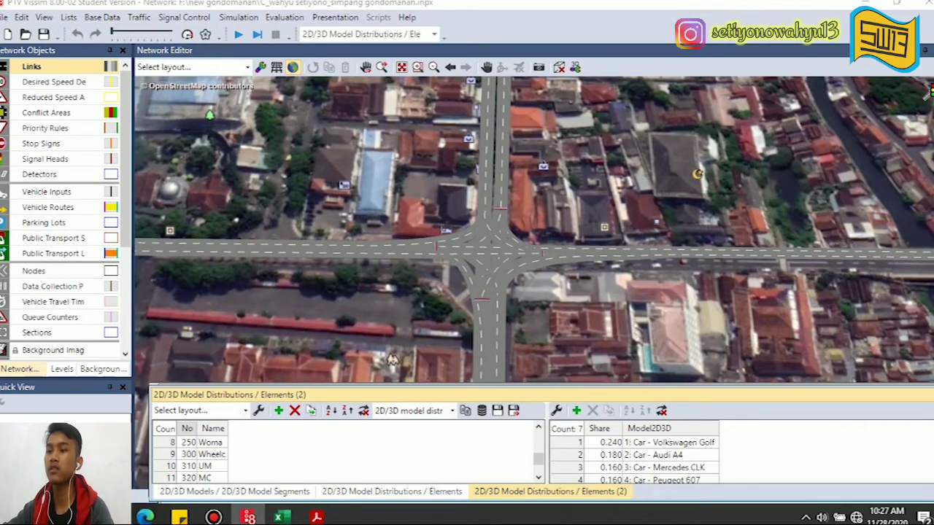
right_click(294, 459)
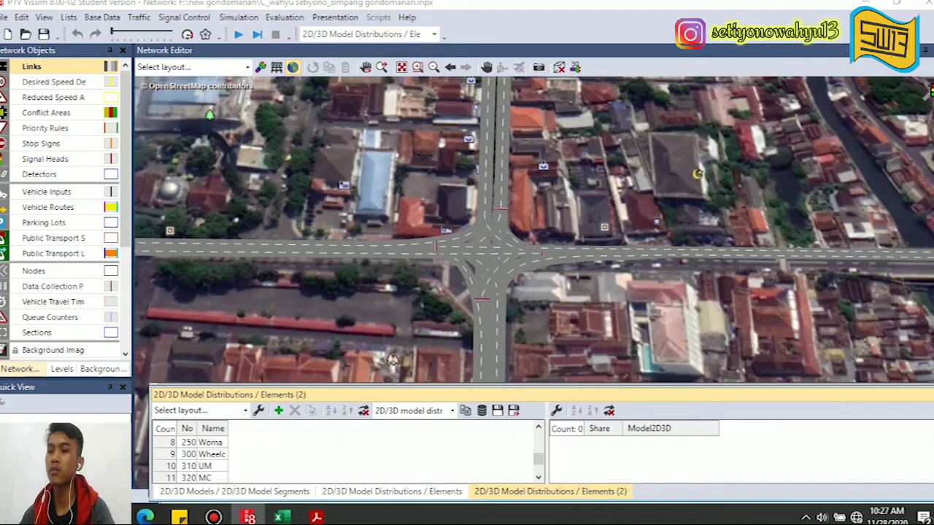
scroll(343, 456, "down", 1)
scroll(343, 456, "up", 1)
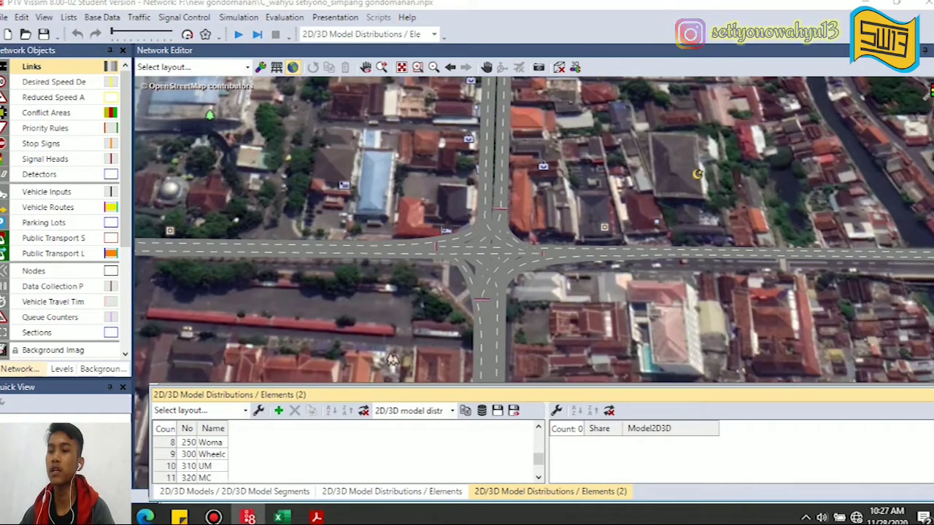
scroll(343, 456, "down", 1)
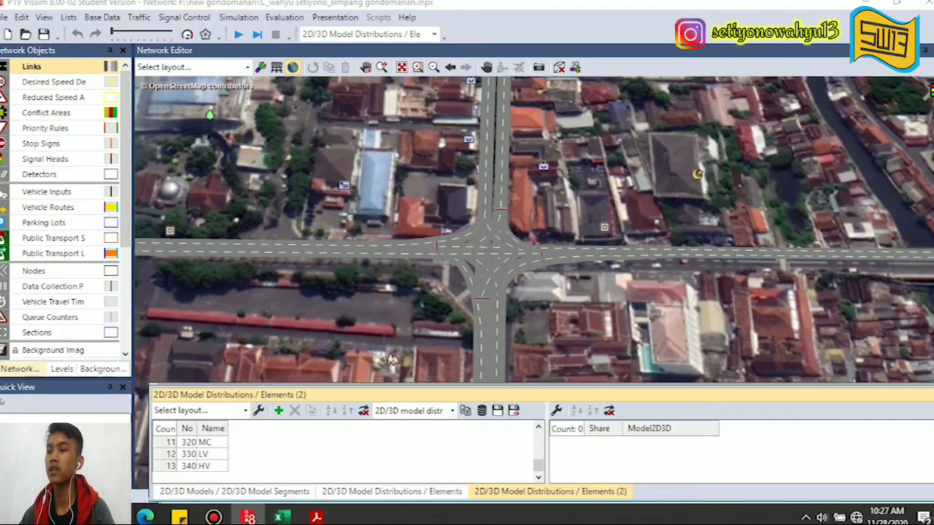
Select the MC distribution and check which 2D/3D models can be assigned to its element, leaving the assignment as is
left_click(196, 442)
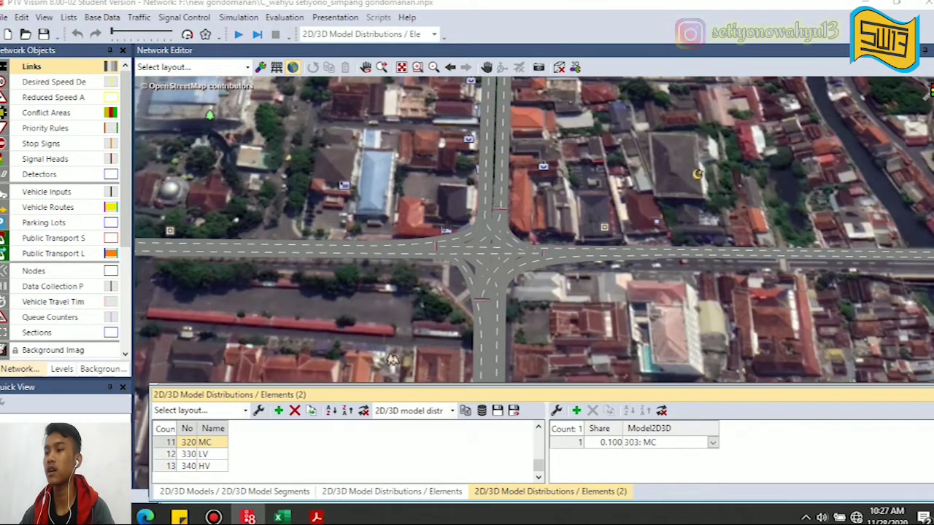
left_click(712, 442)
left_click(712, 442)
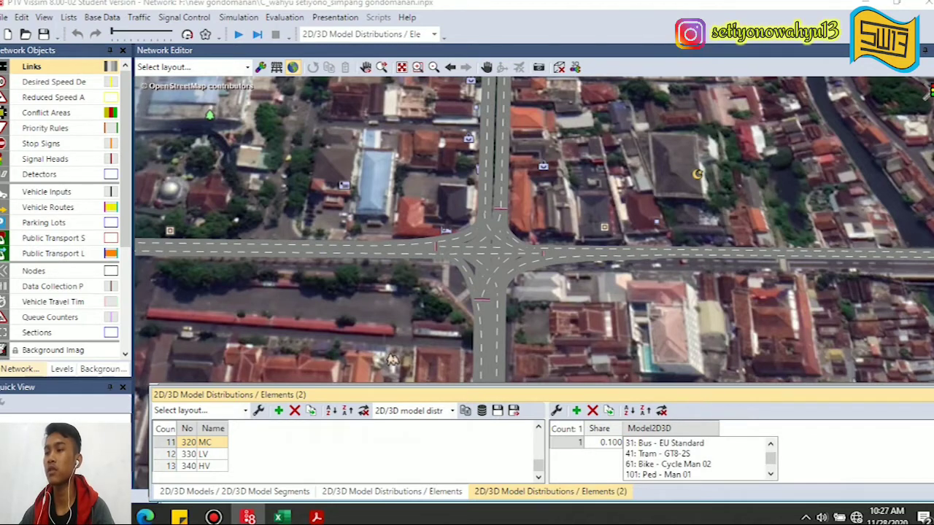
key("Escape")
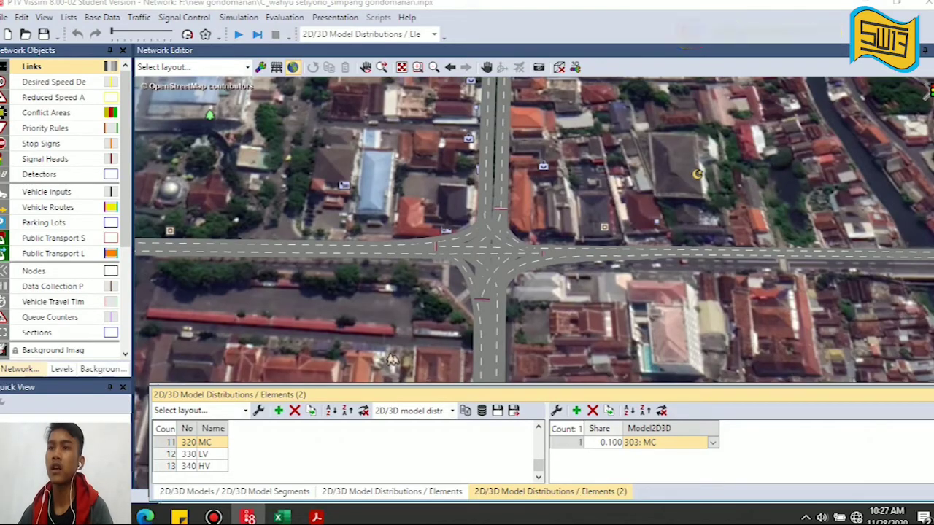
Open the vehicle types list and move its floating window down over the model distributions list
left_click(102, 17)
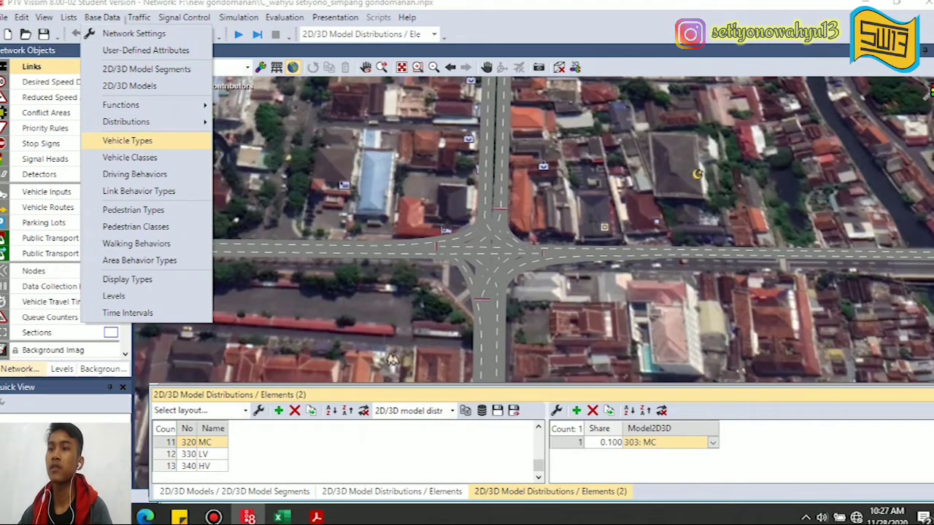
left_click(127, 140)
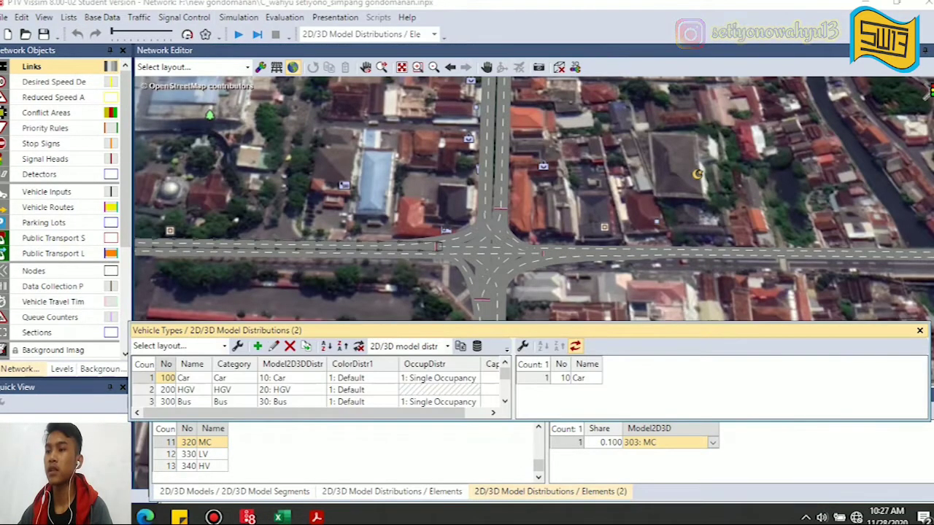
left_click_drag(336, 330, 361, 399)
scroll(412, 456, "down", 3)
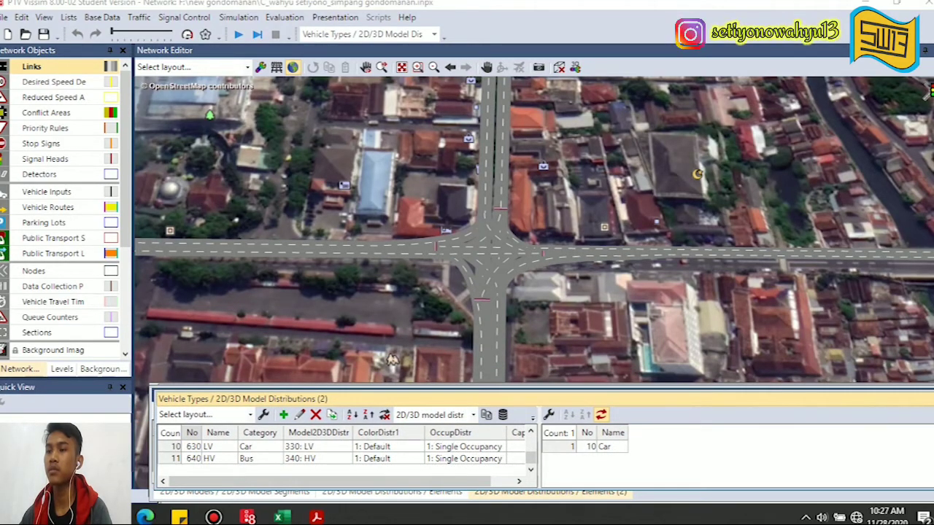
left_click_drag(358, 391, 358, 387)
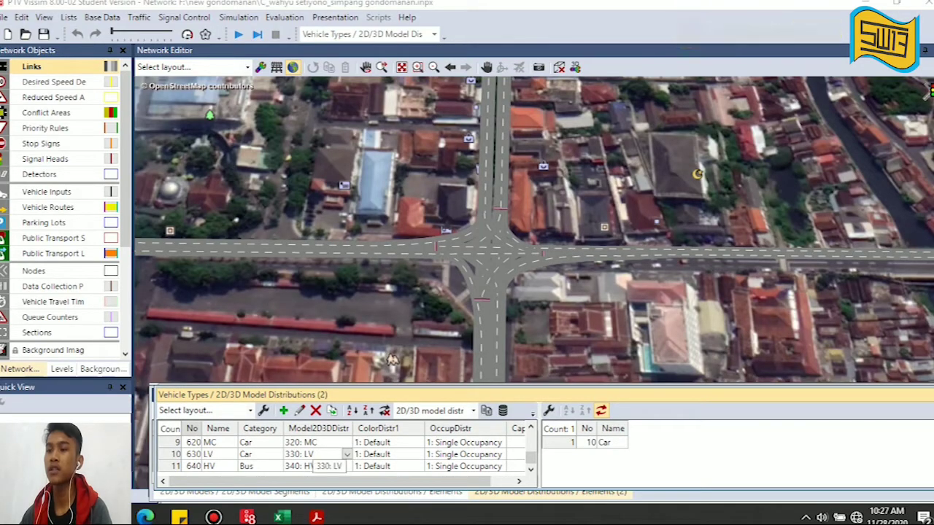
Examine the UM, MC, LV and HV vehicle types with their categories and model distributions
scroll(328, 456, "up", 1)
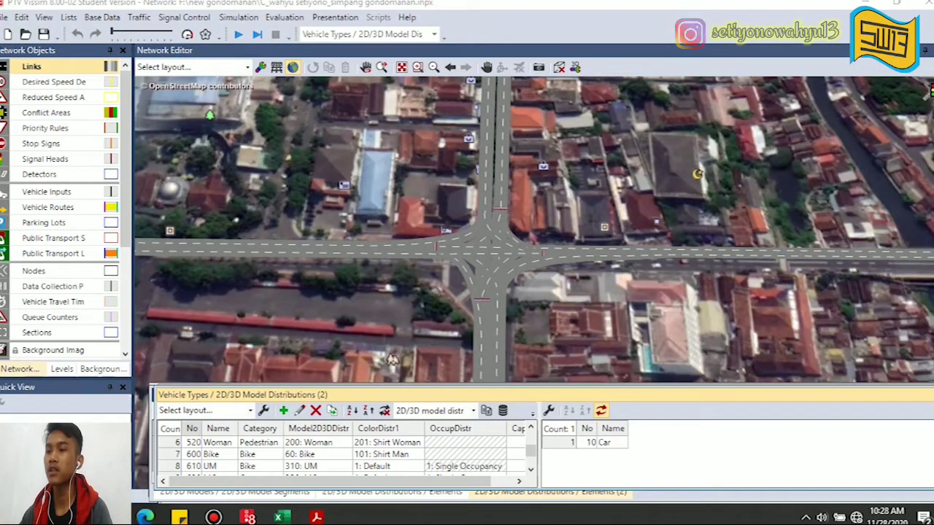
scroll(343, 454, "down", 1)
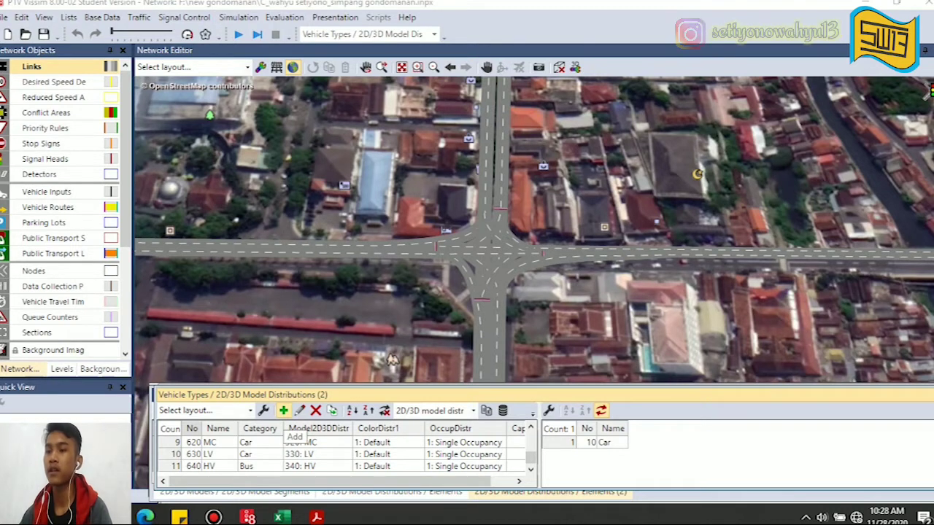
scroll(278, 449, "up", 1)
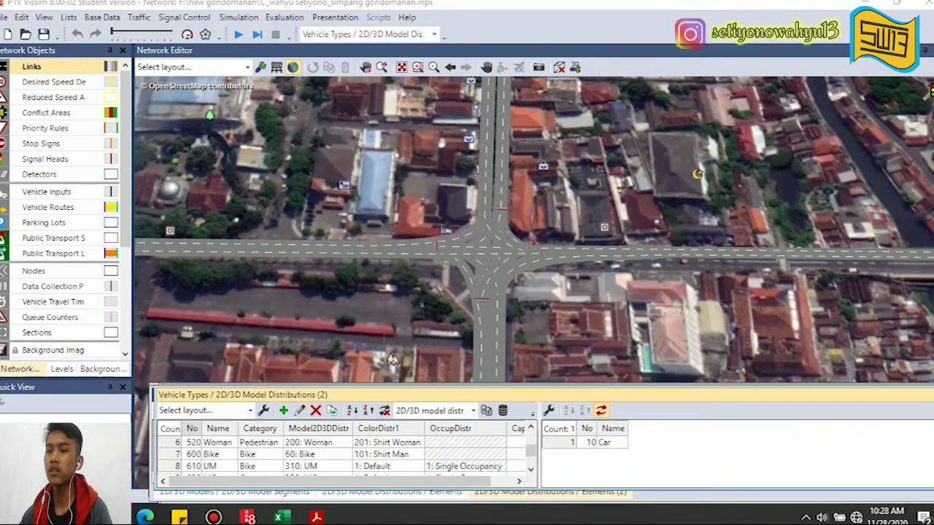
scroll(343, 454, "down", 1)
scroll(343, 454, "up", 1)
scroll(343, 454, "down", 1)
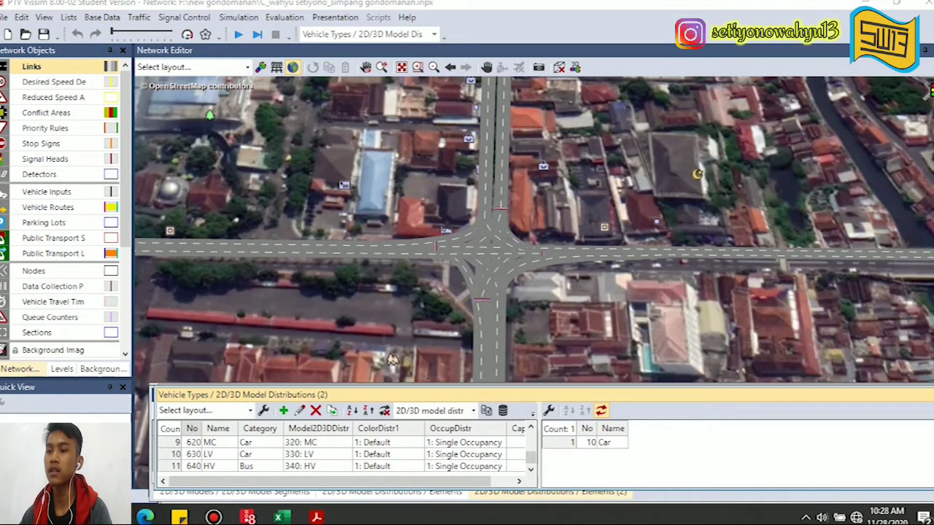
scroll(343, 453, "up", 1)
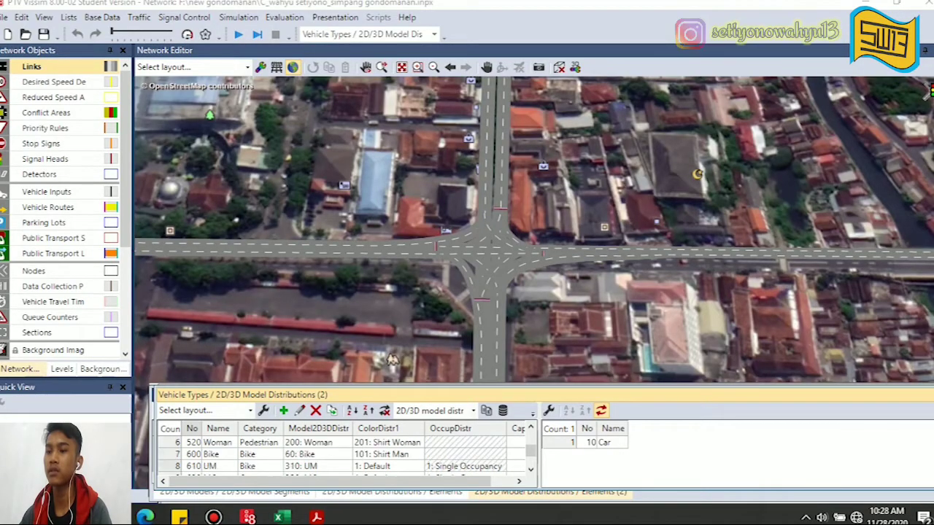
Open the UM vehicle type for editing and check its category and vehicle model settings
left_click(173, 467)
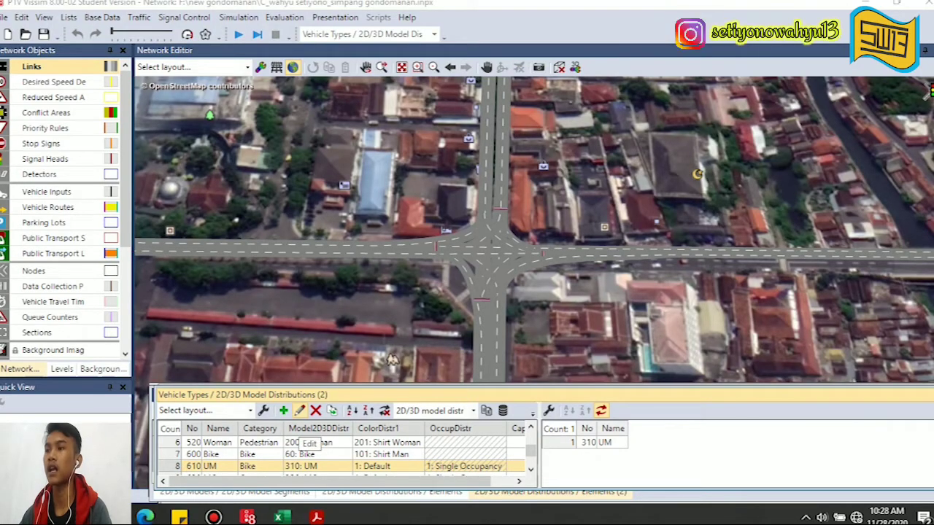
left_click(300, 411)
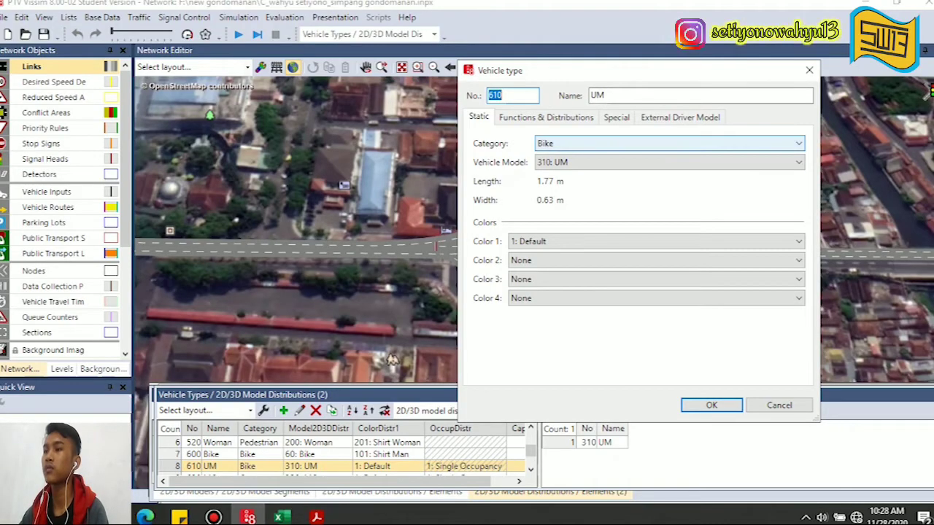
left_click(667, 143)
left_click(554, 153)
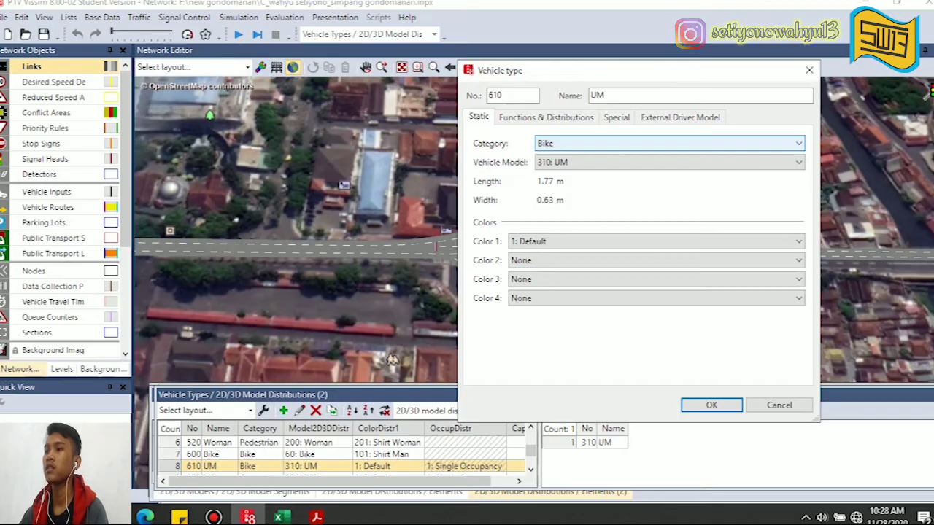
left_click(667, 162)
left_click(668, 162)
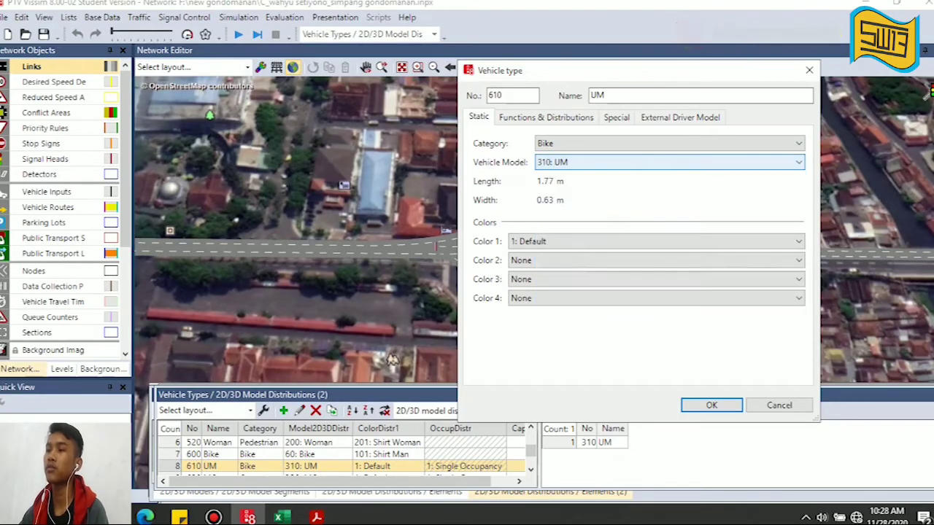
Keep UM's category as Bike and vehicle model as 310: UM, review its acceleration and deceleration functions, and accept
left_click(668, 143)
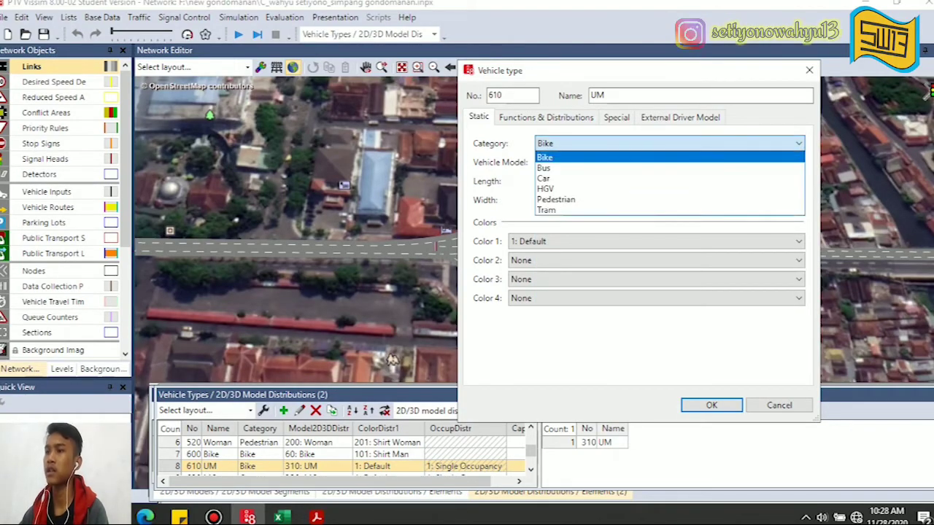
left_click(668, 157)
left_click(668, 162)
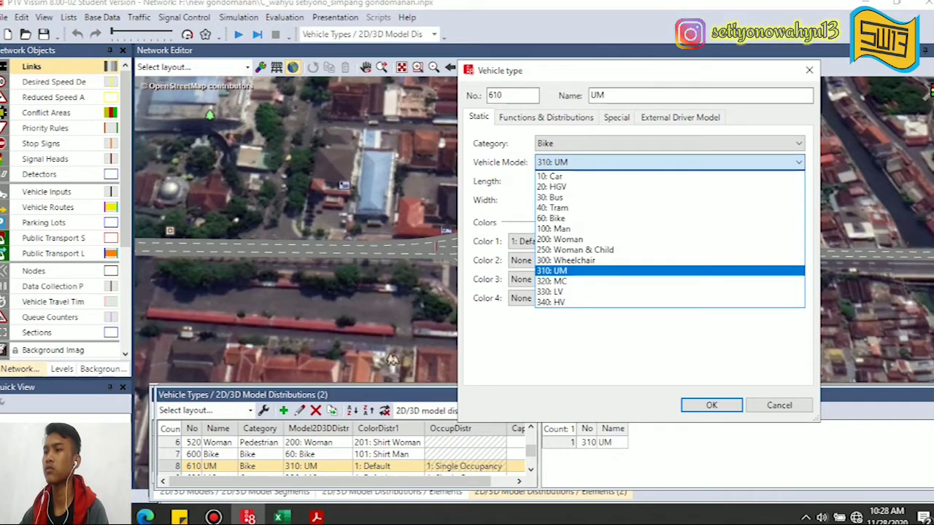
left_click(668, 161)
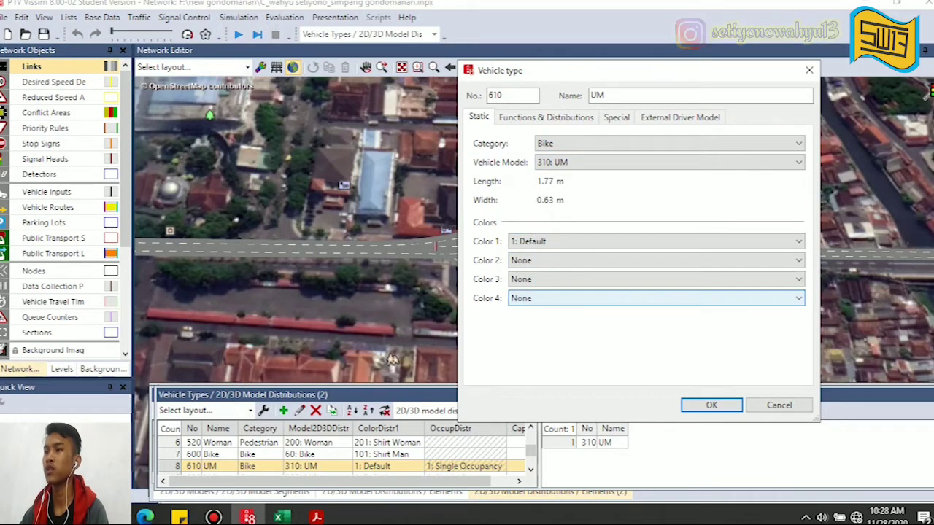
left_click(546, 117)
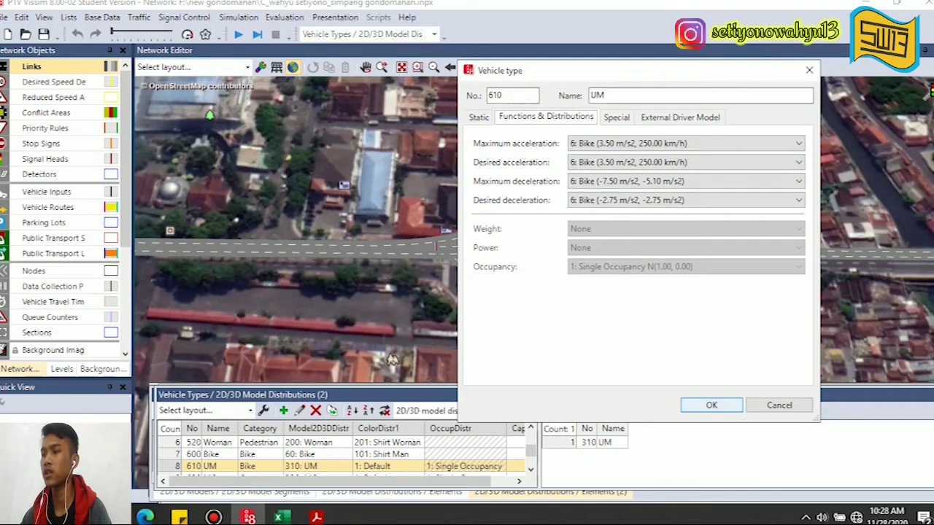
key("Return")
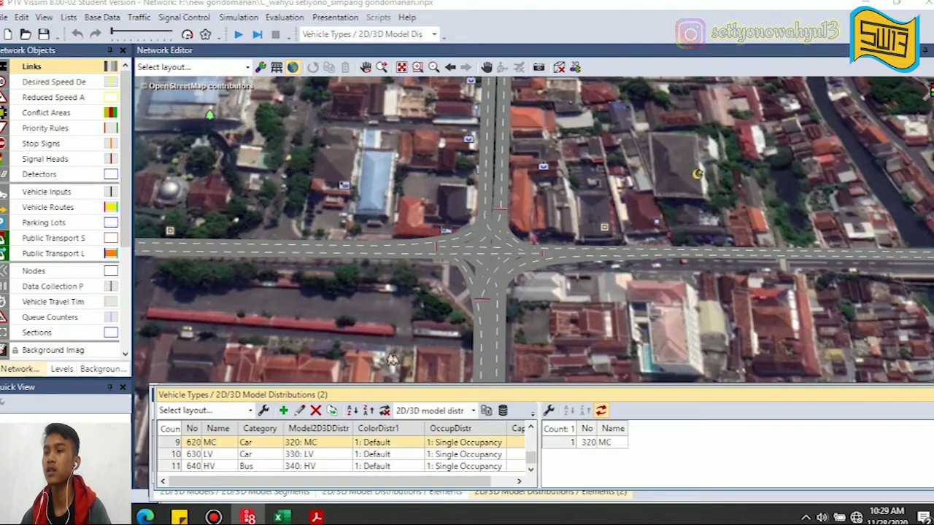
Open the MC vehicle type for editing, review its acceleration, deceleration and occupancy settings, and close it
key("Return")
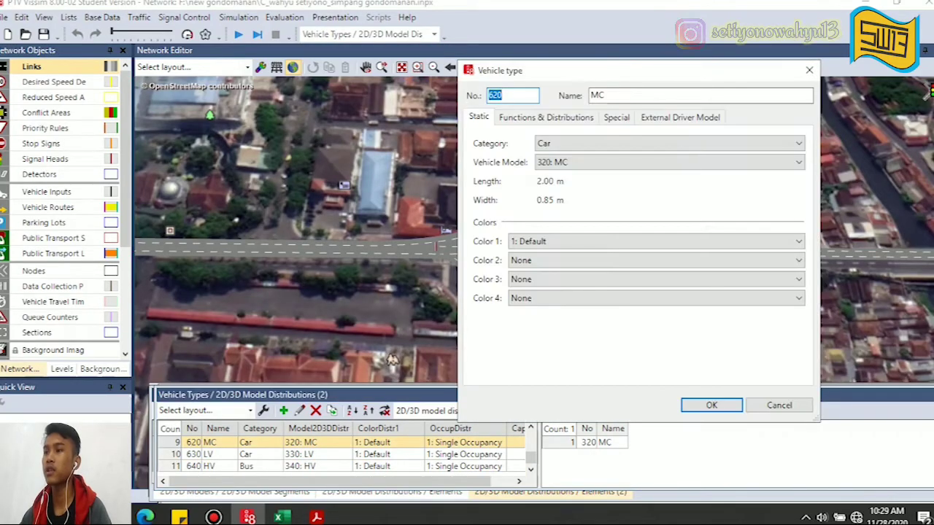
key("ctrl+Tab")
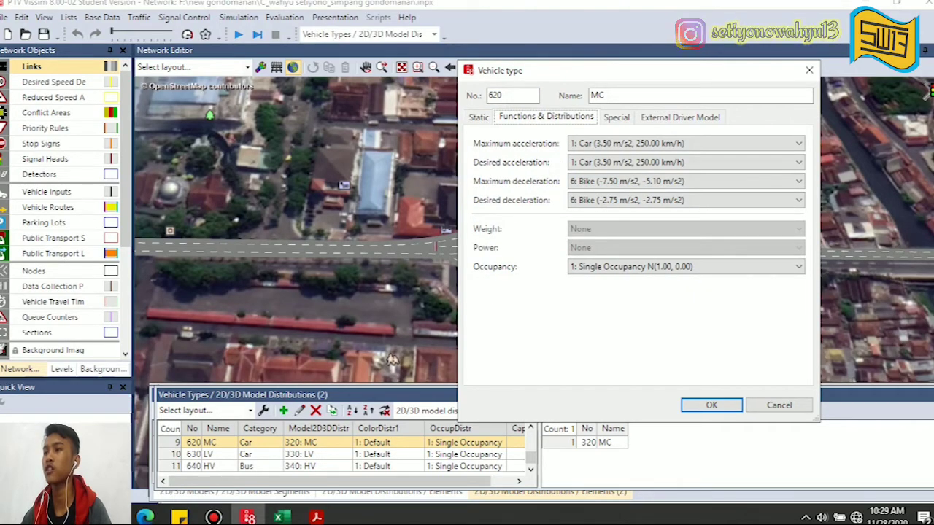
key("Tab")
key("Tab")
key("shift+Tab")
key("shift+Tab")
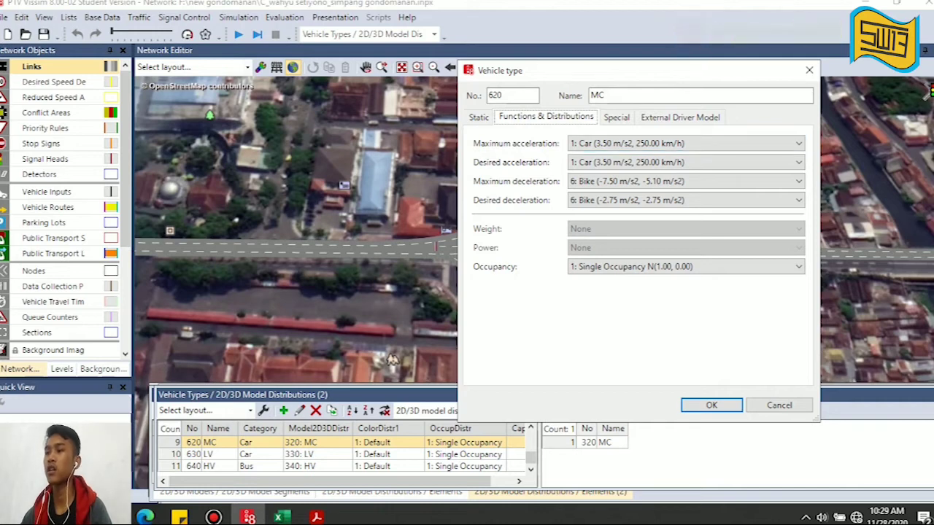
key("Tab")
key("Return")
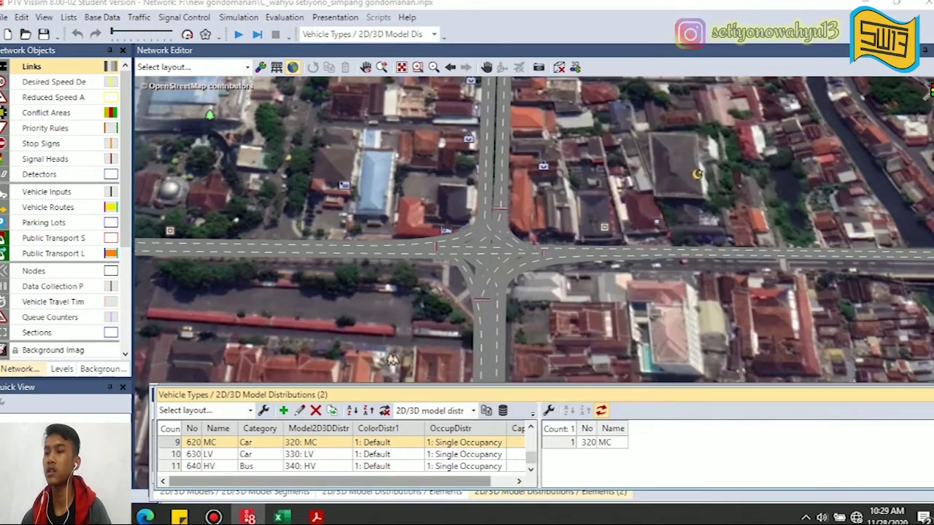
Consult the intersection traffic counts in the GODOMANAN PDF, return to Vissim, and look through the vehicle classes list
left_click(316, 518)
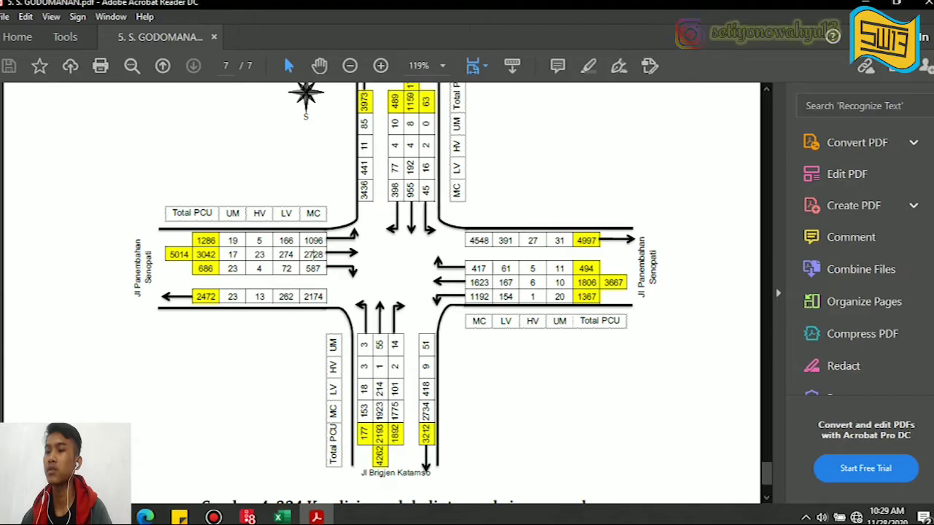
left_click(316, 517)
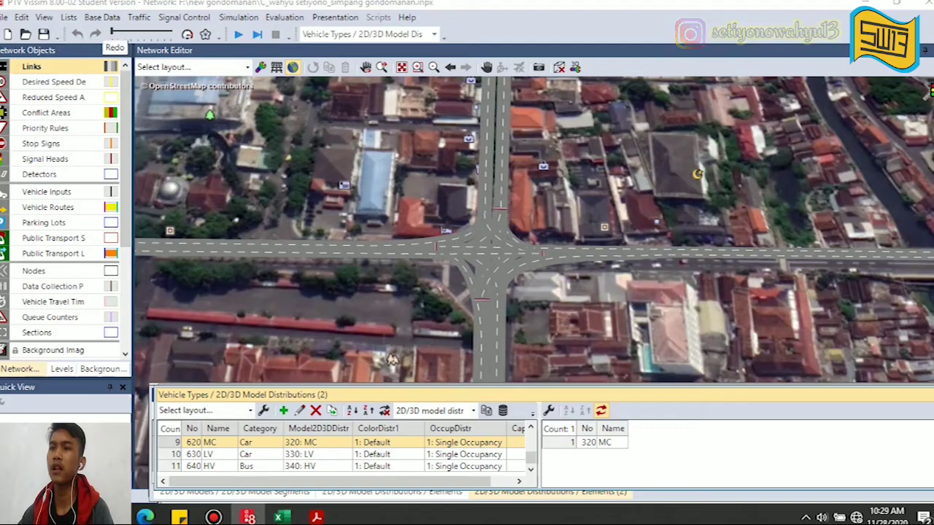
left_click(102, 17)
left_click(129, 157)
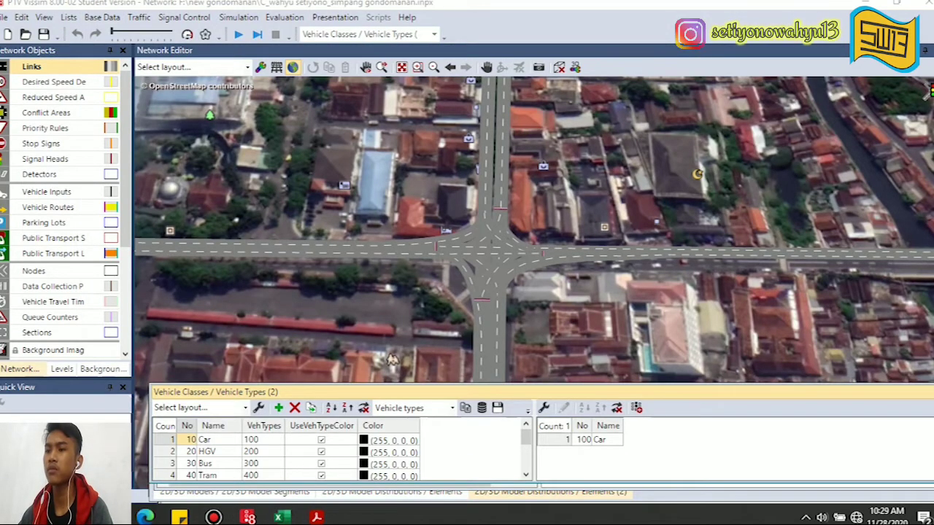
scroll(335, 456, "down", 3)
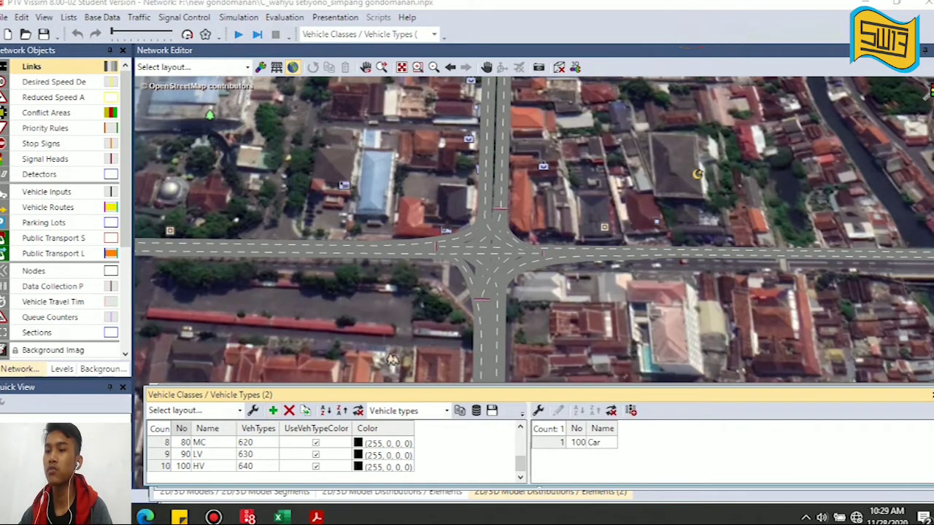
scroll(336, 456, "up", 1)
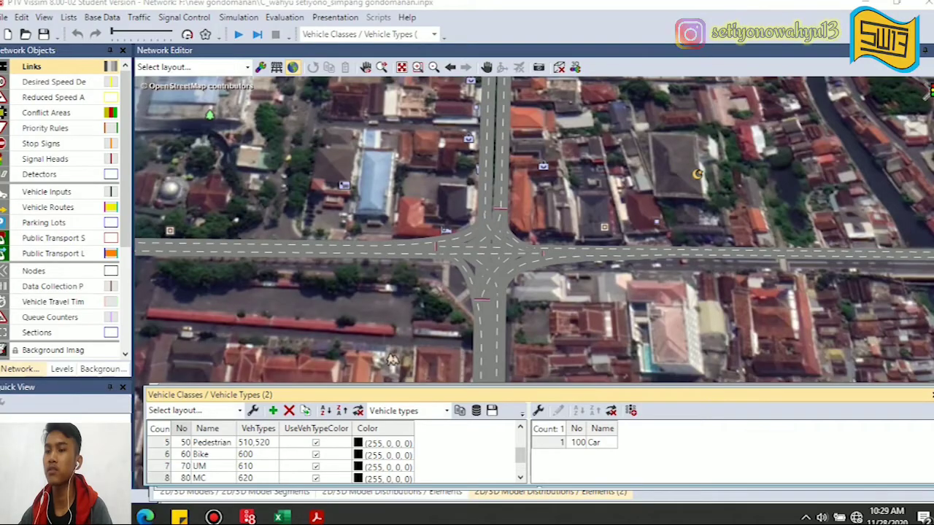
Check that the UM vehicle class includes vehicle type 610: UM, and review the types assigned to MC, LV and HV
left_click(245, 467)
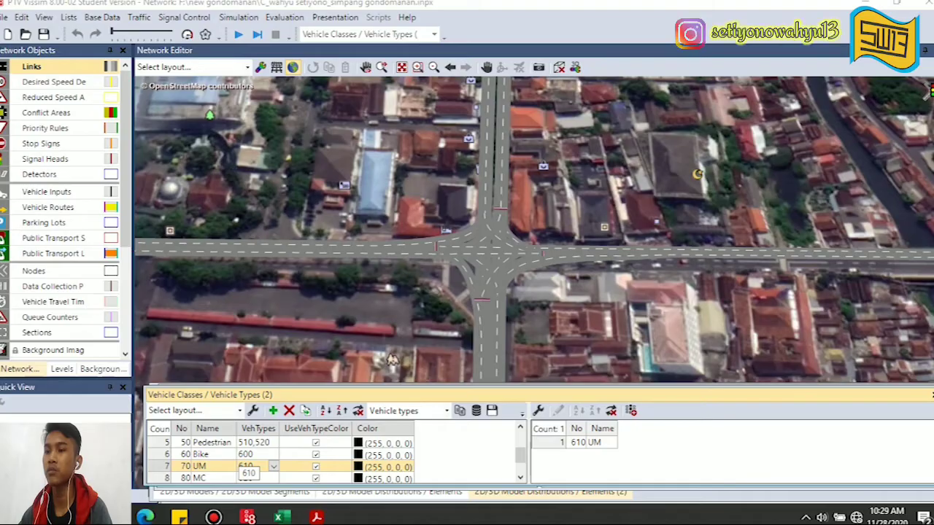
key("alt+Down")
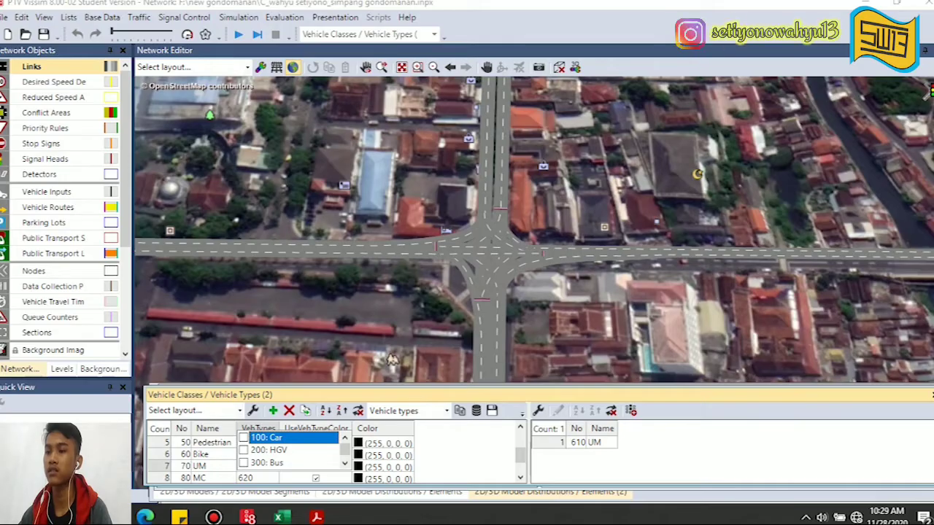
scroll(292, 450, "down", 2)
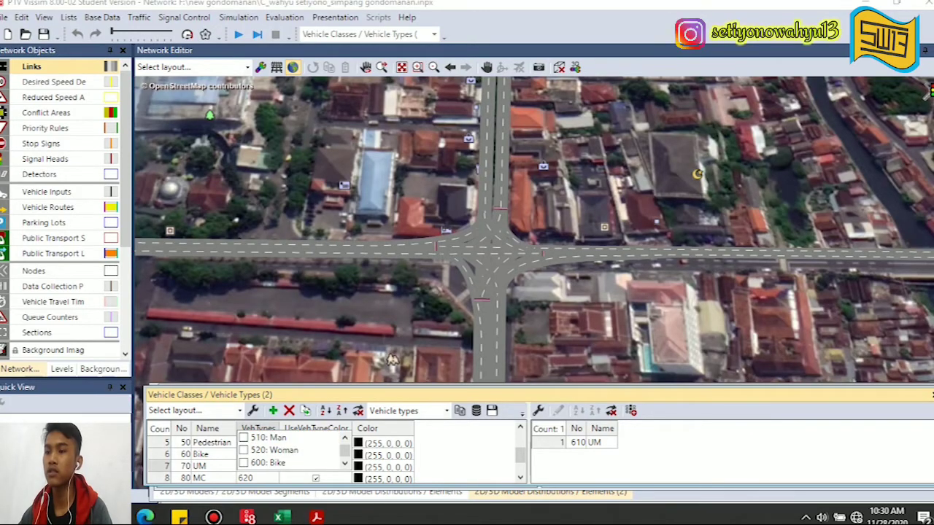
scroll(291, 450, "down", 2)
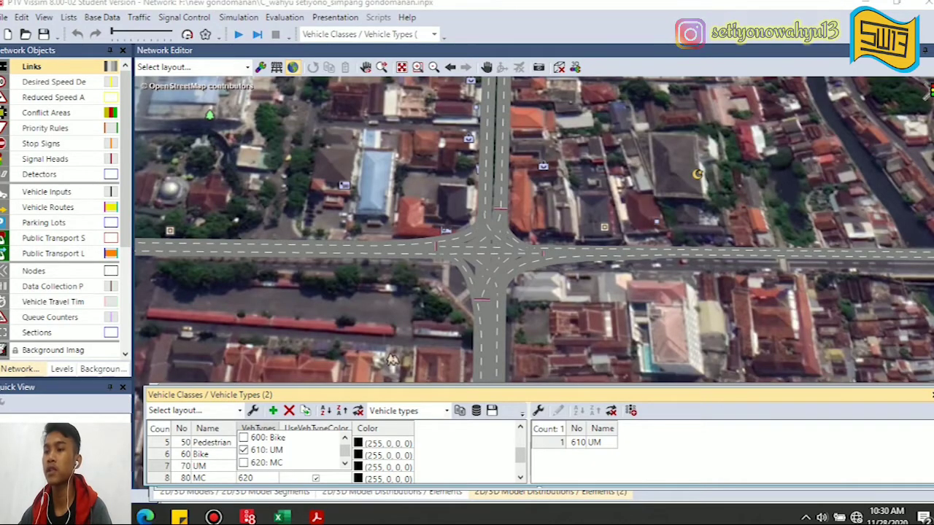
key("Return")
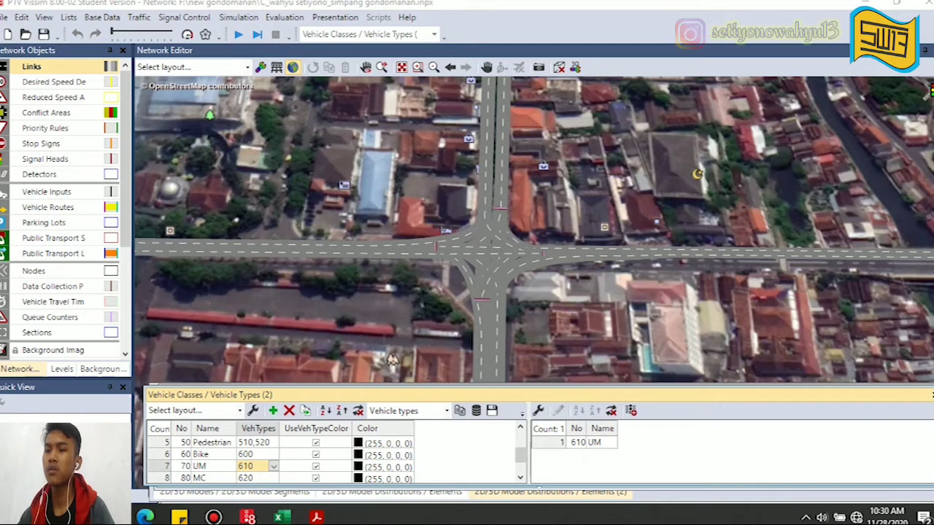
scroll(329, 456, "down", 1)
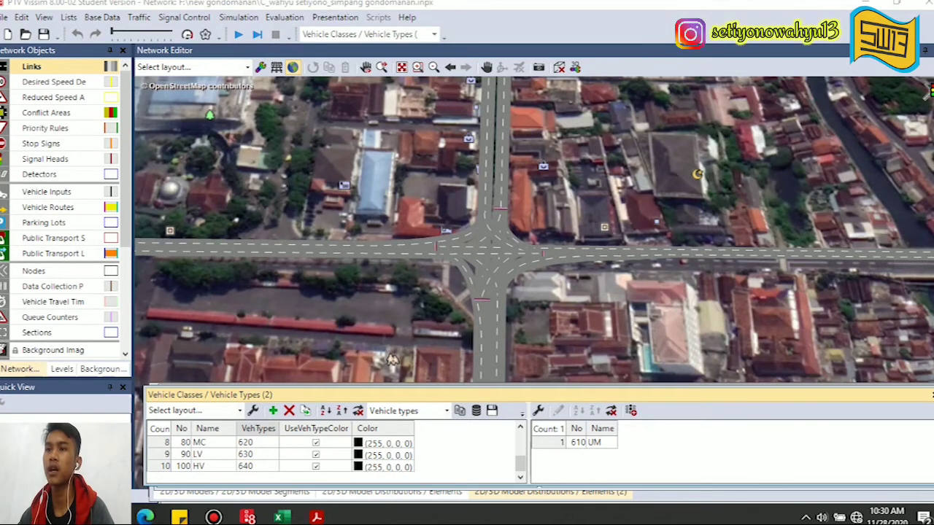
Open the desired speed distributions list and examine the lower and upper bounds of UM, MC, LV and HV
left_click(102, 18)
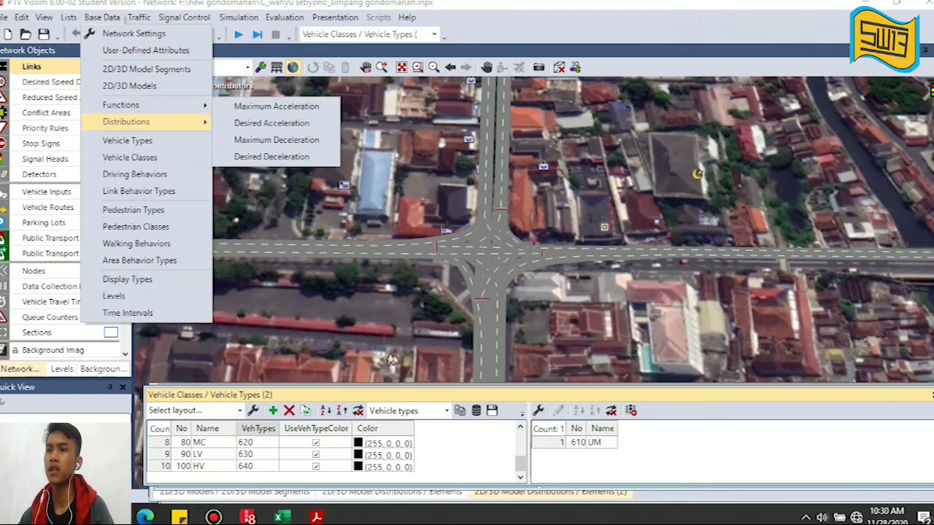
mouse_move(126, 122)
left_click(259, 123)
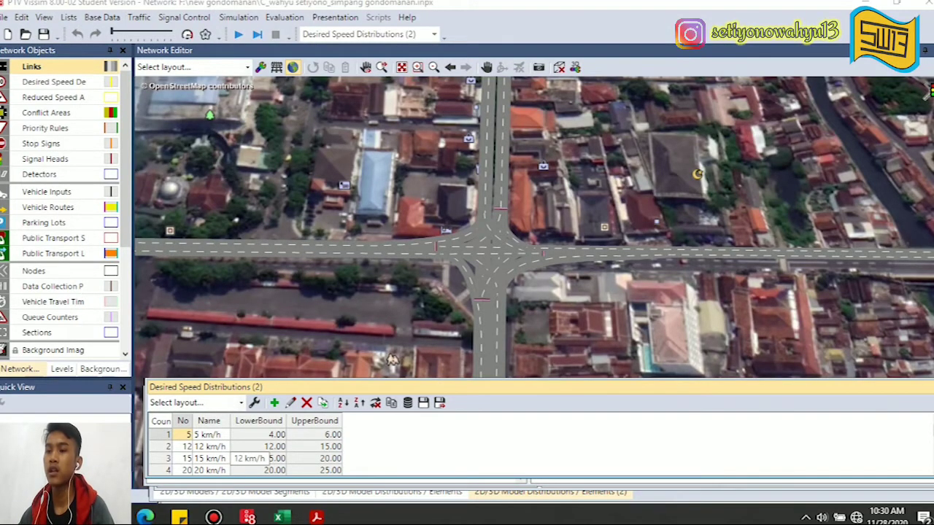
scroll(245, 453, "down", 3)
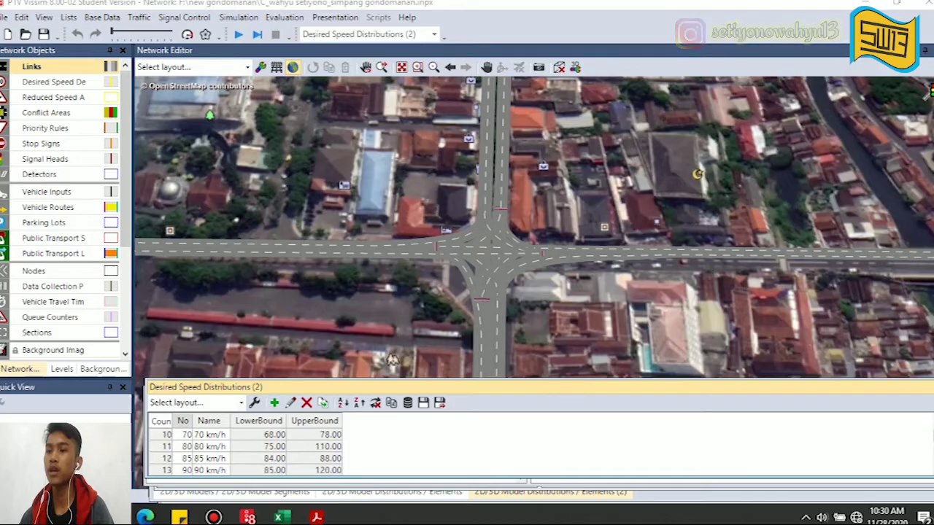
scroll(244, 453, "down", 5)
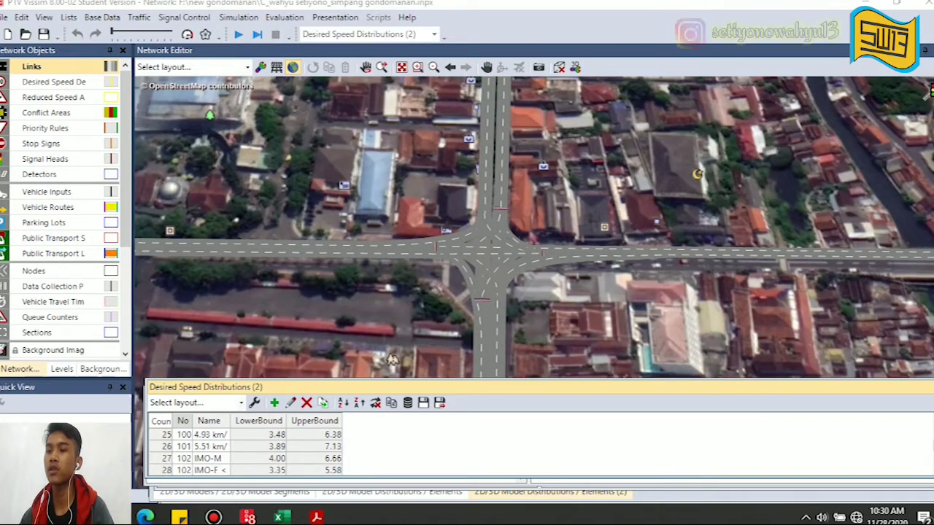
scroll(244, 452, "down", 7)
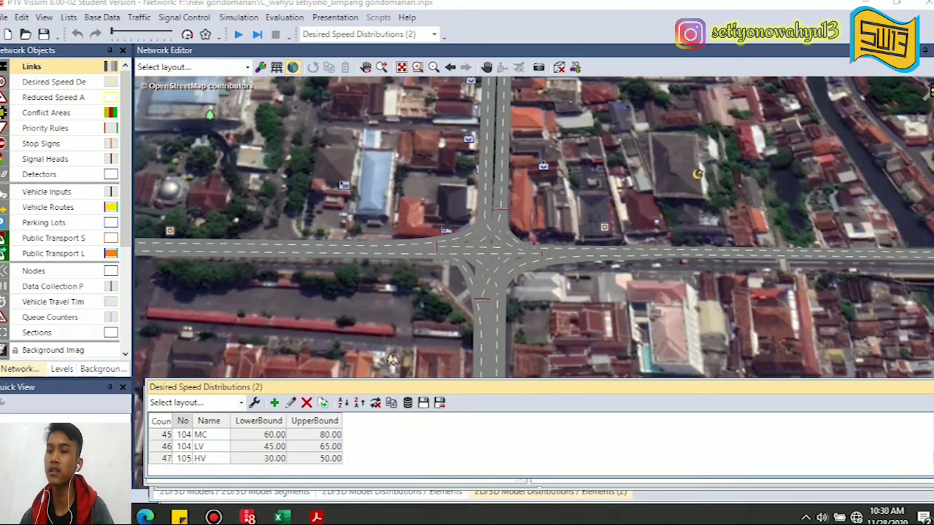
scroll(245, 452, "up", 1)
scroll(245, 453, "down", 1)
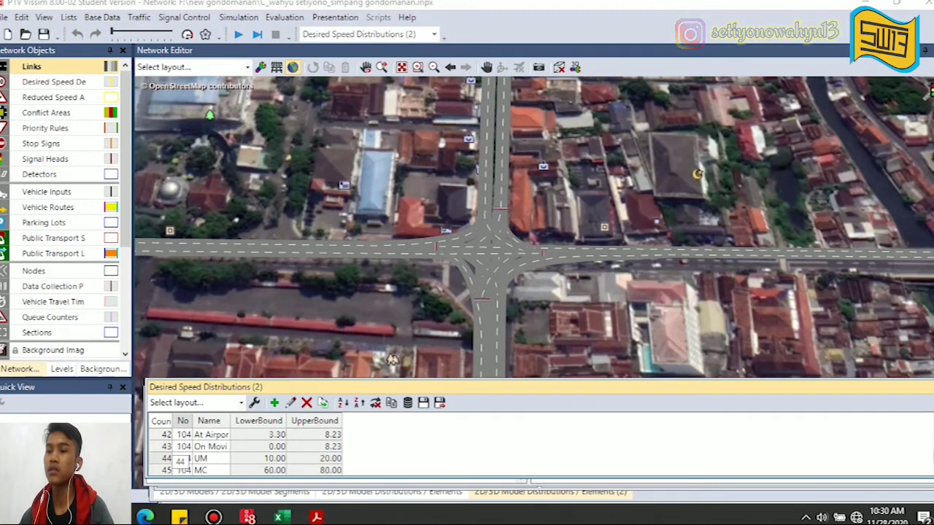
Inspect the speed curves of the UM, LV and MC desired speed distributions one by one, closing each after viewing
double_click(182, 458)
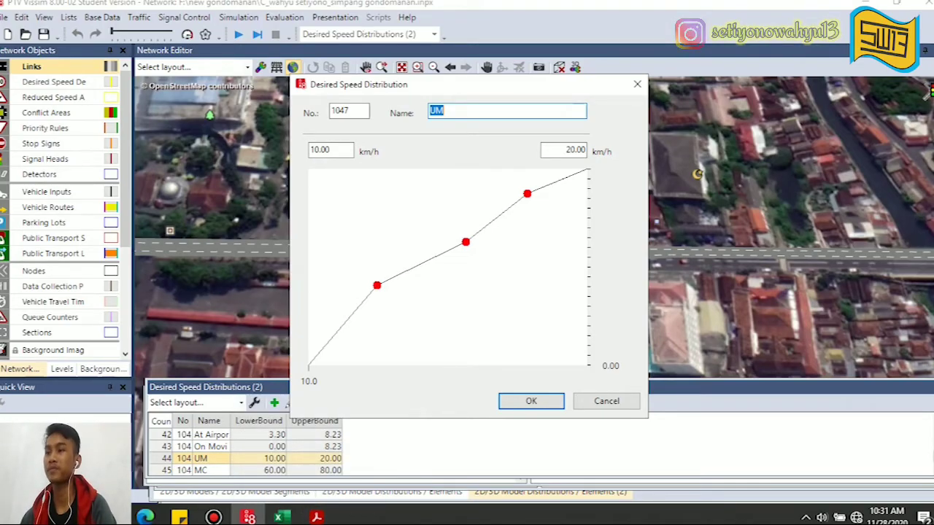
left_click_drag(467, 84, 545, 77)
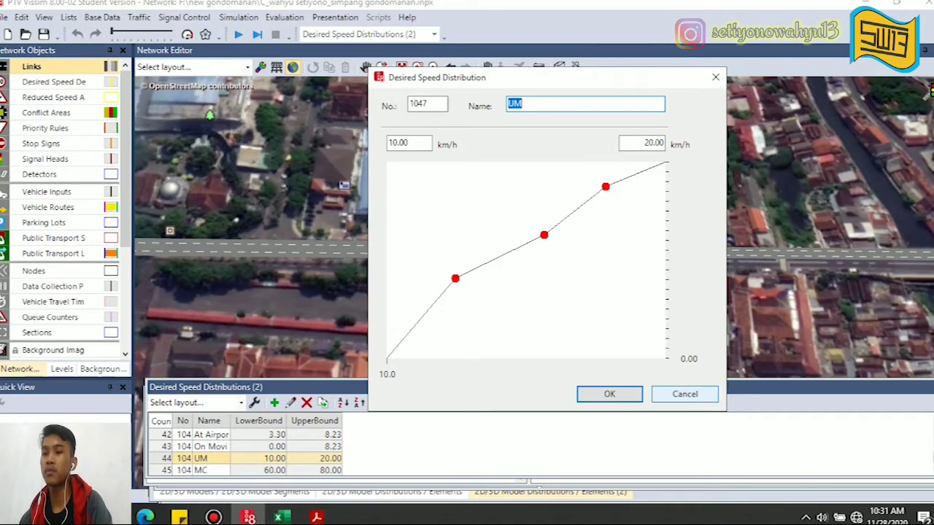
left_click(685, 394)
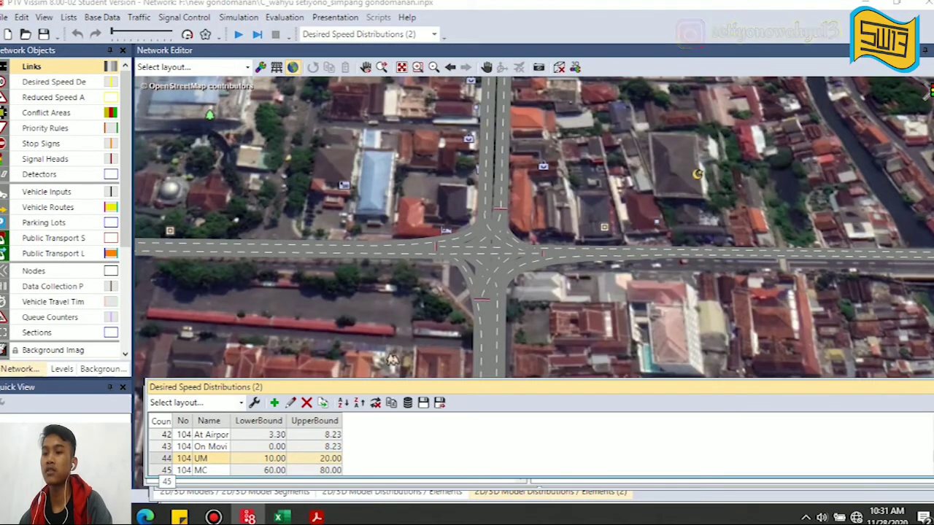
double_click(168, 474)
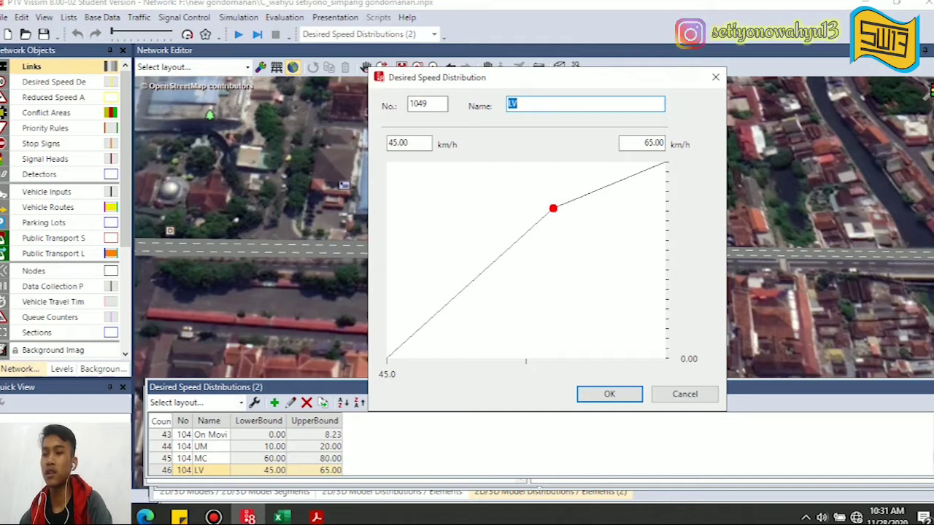
left_click(609, 394)
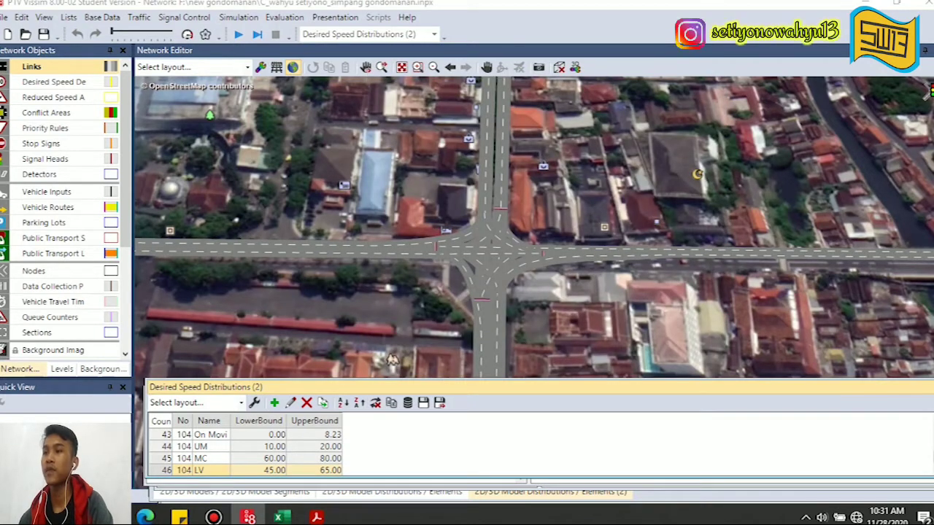
double_click(160, 458)
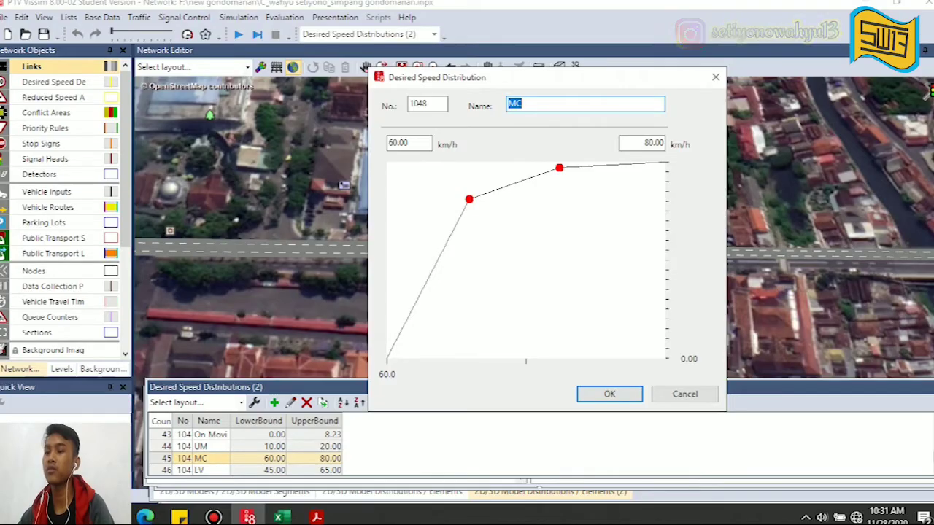
left_click(316, 517)
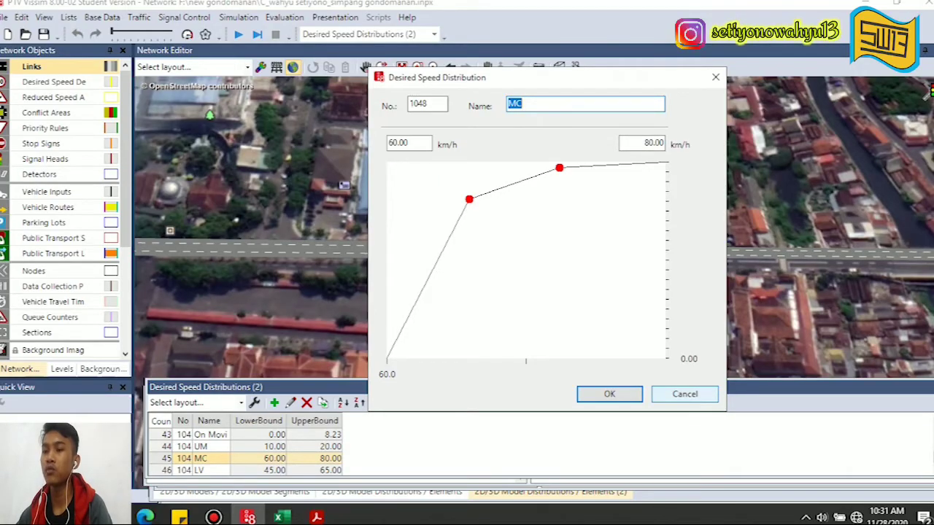
left_click(684, 394)
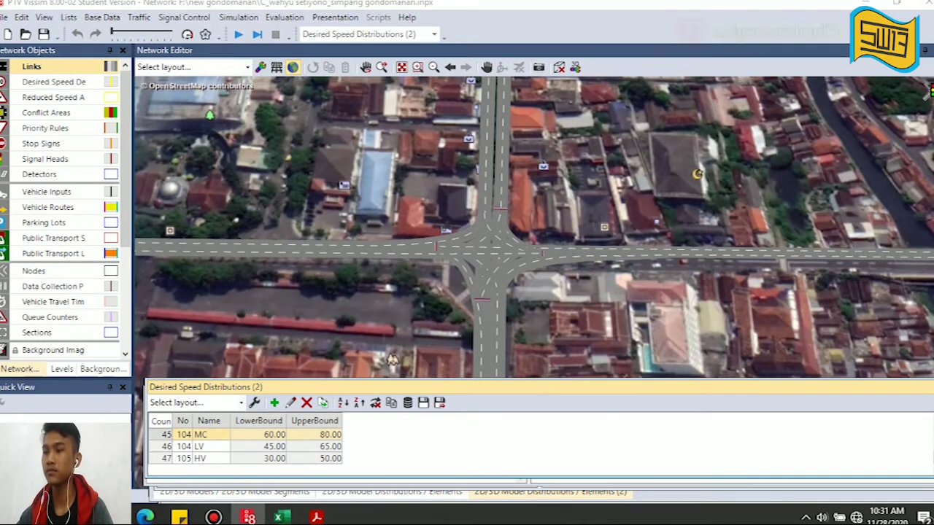
Open the private transport vehicle compositions list and go through the street compositions numbered 2 to 4
left_click_drag(219, 387, 225, 394)
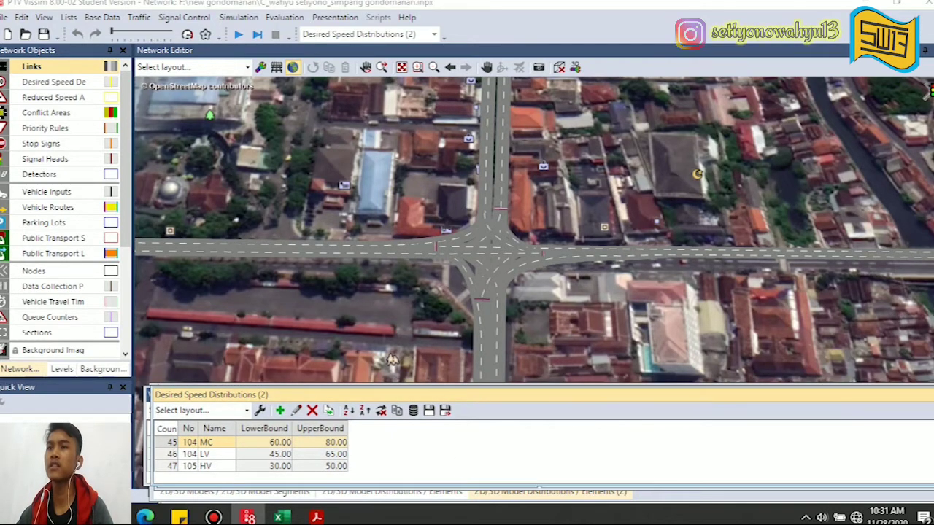
left_click(68, 17)
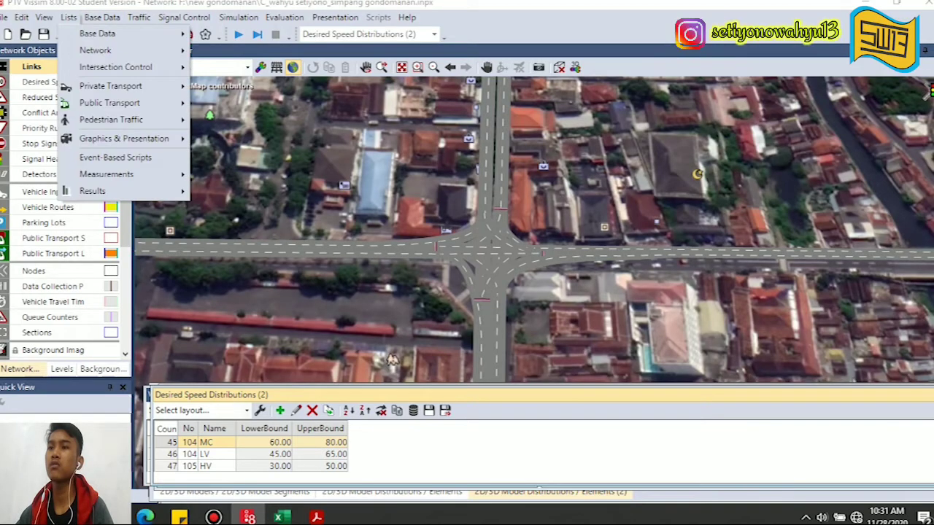
mouse_move(110, 86)
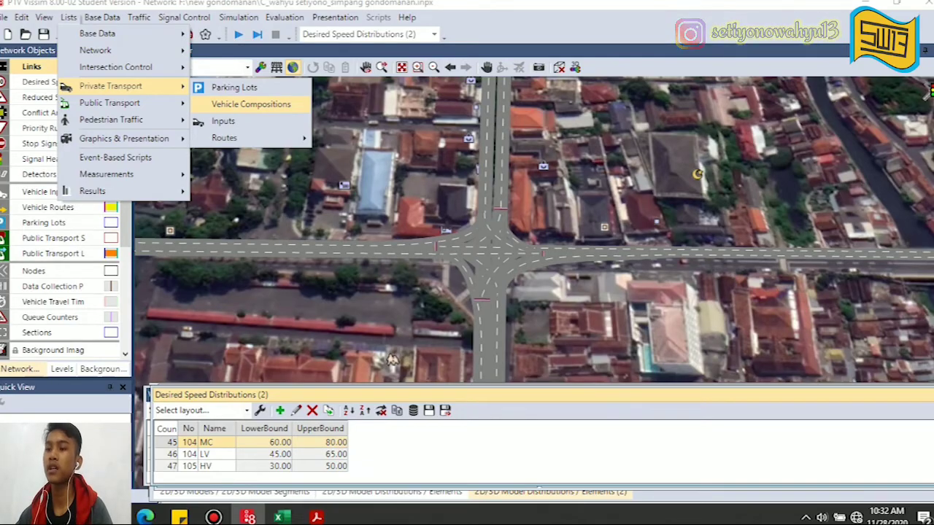
left_click(251, 103)
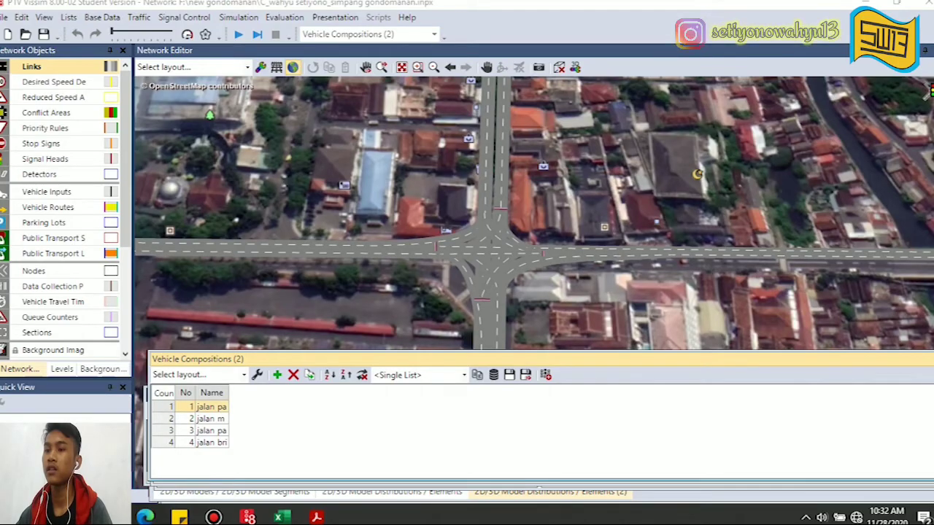
left_click(164, 419)
left_click(165, 431)
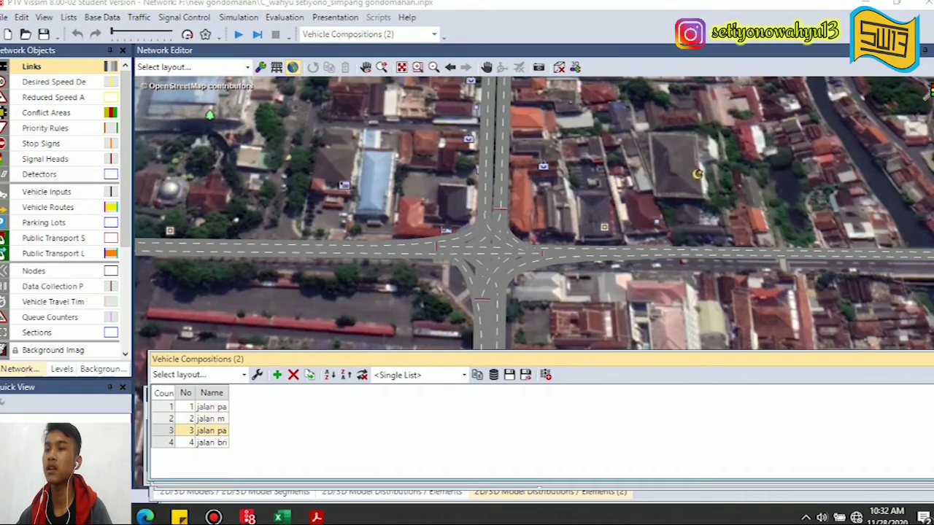
left_click(165, 443)
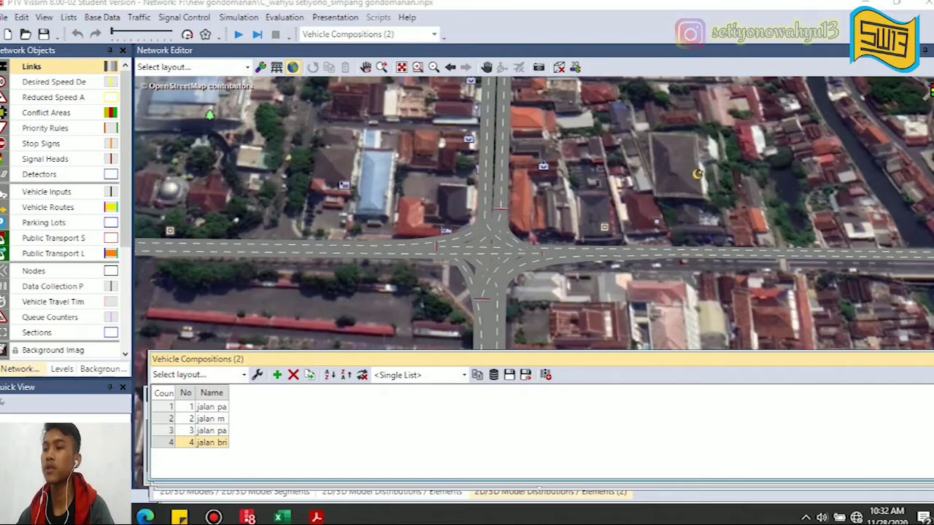
Display the relative flows of vehicle composition 1 and consult the corresponding traffic counts in the GODOMANAN PDF
left_click(465, 375)
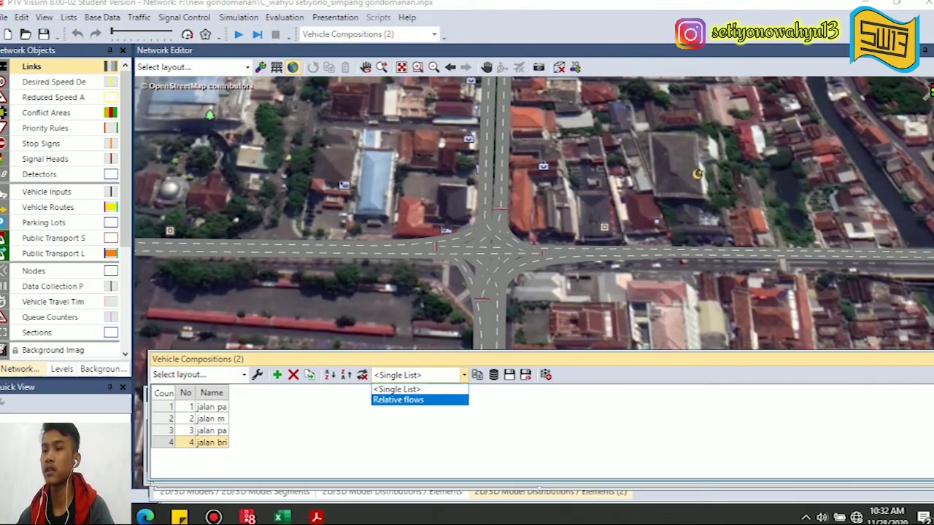
key("Return")
left_click(211, 406)
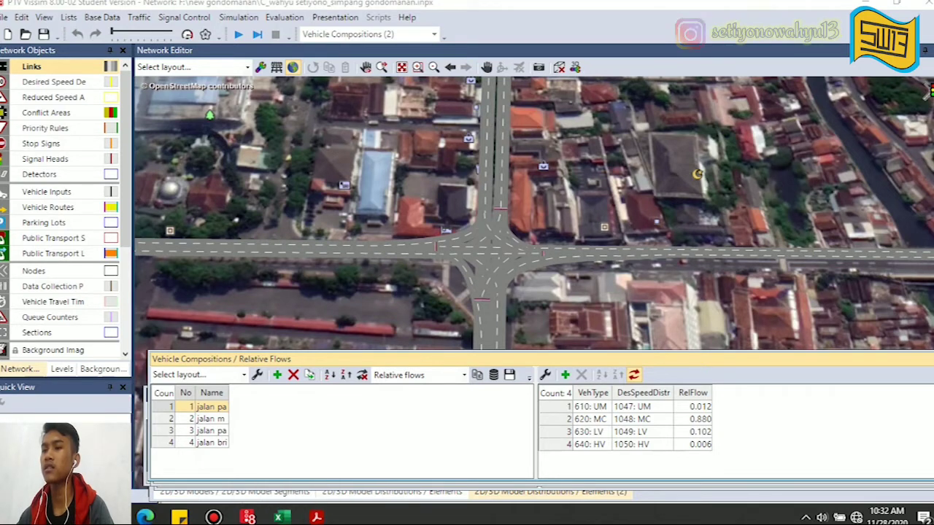
left_click(315, 517)
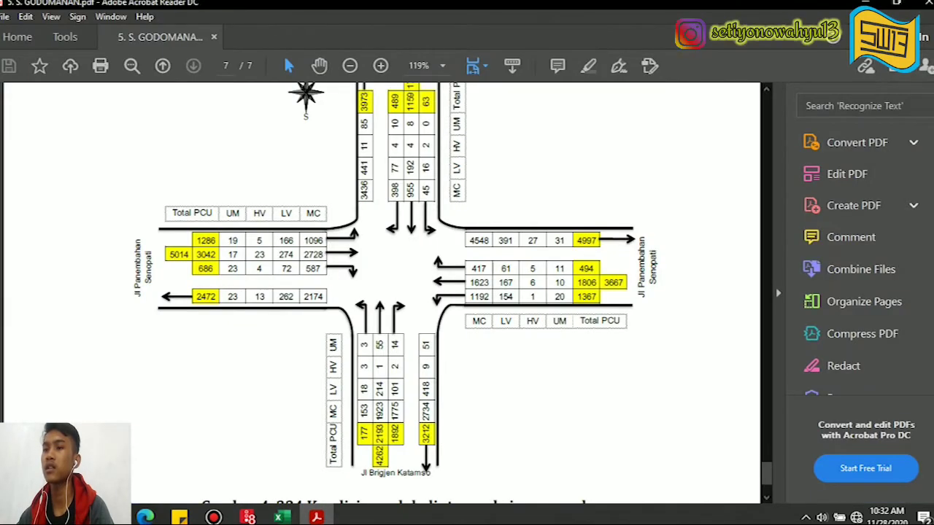
scroll(394, 292, "up", 1)
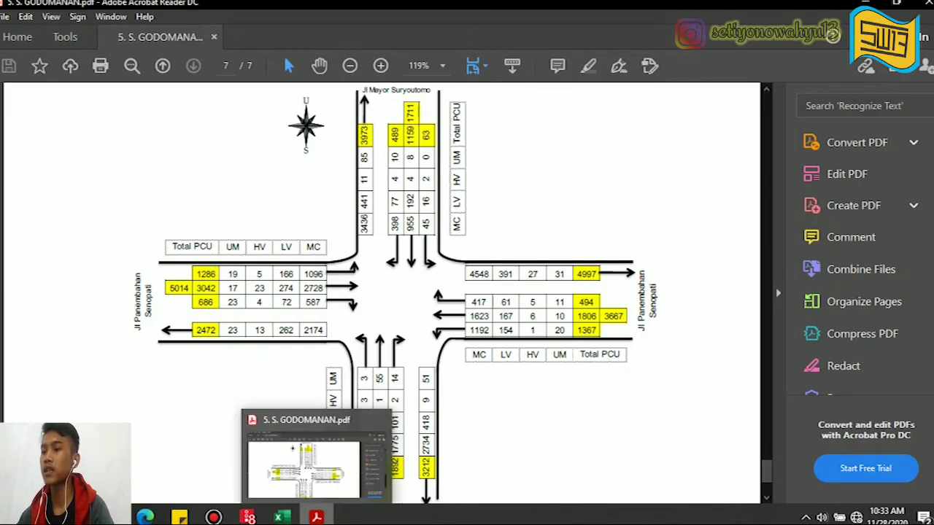
Compare the relative flows of vehicle composition 1 in Vissim with the peak-hour traffic diagram in the GODOMANAN PDF, ending in Vissim
left_click(248, 517)
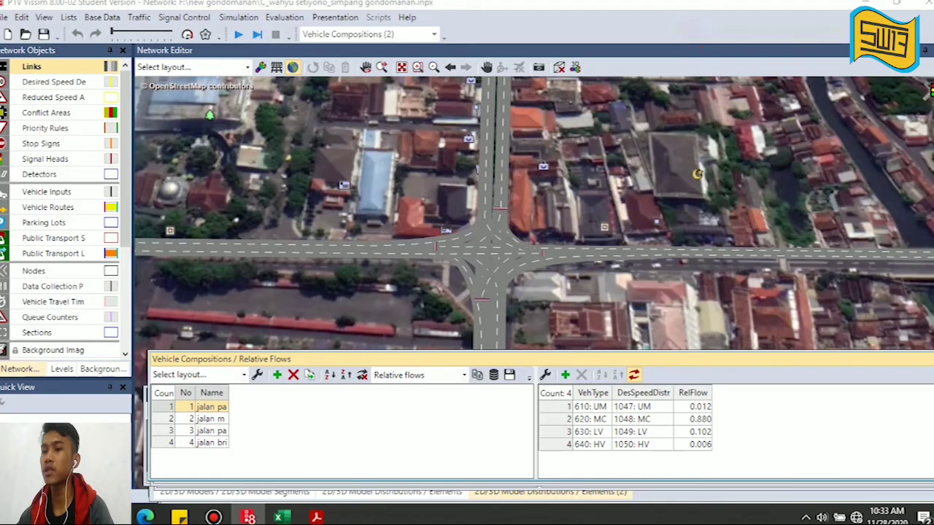
left_click(316, 518)
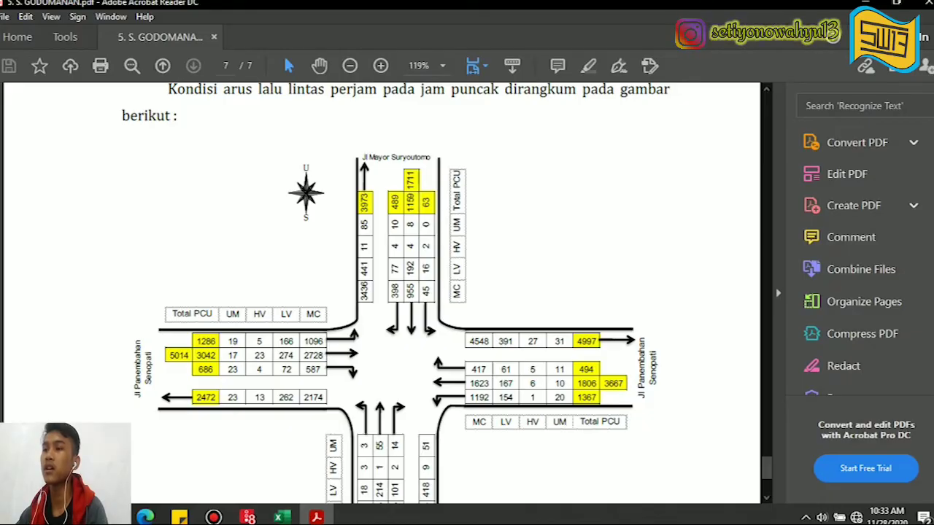
scroll(446, 293, "down", 1)
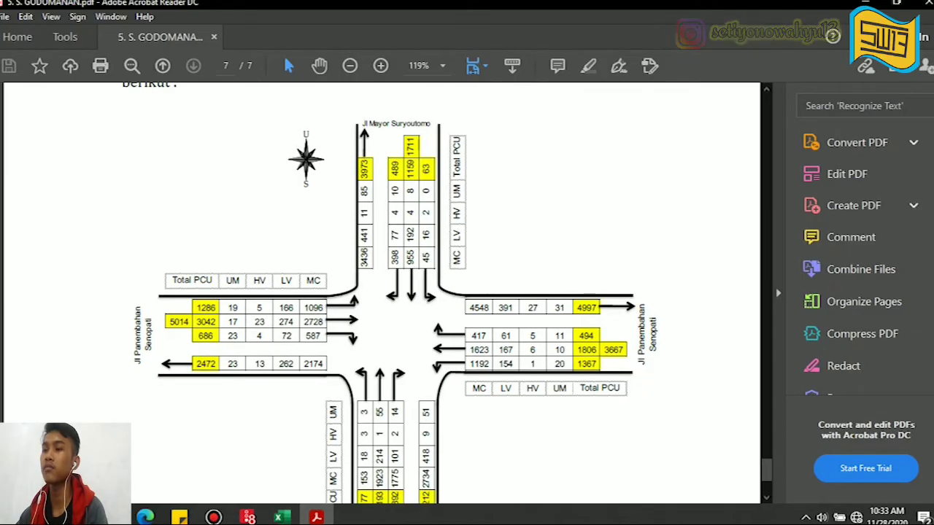
key("alt+Tab")
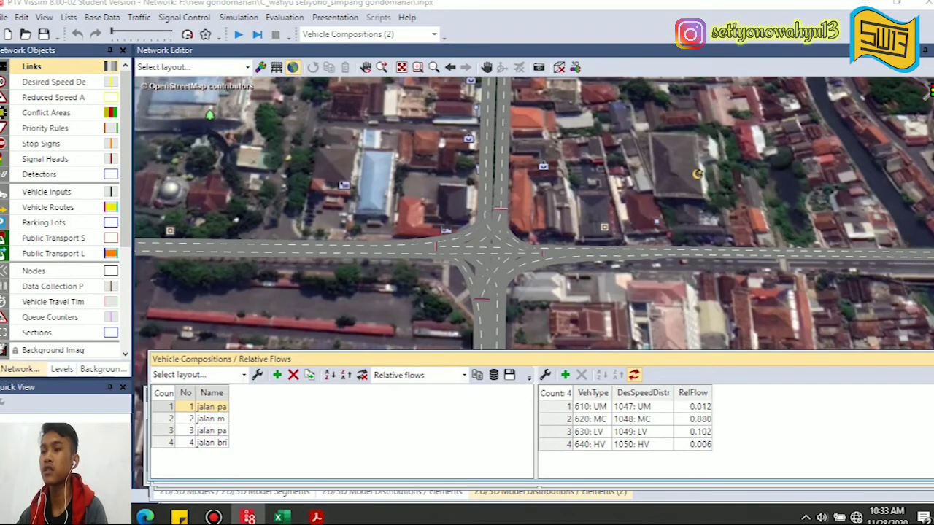
Delete the 100: Car entry from the relative flows of vehicle composition 2
left_click(170, 418)
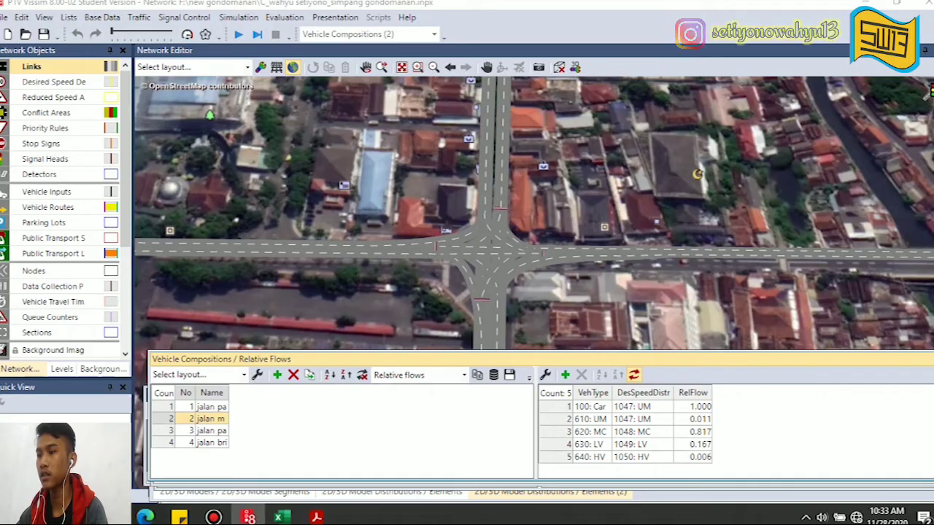
left_click(591, 407)
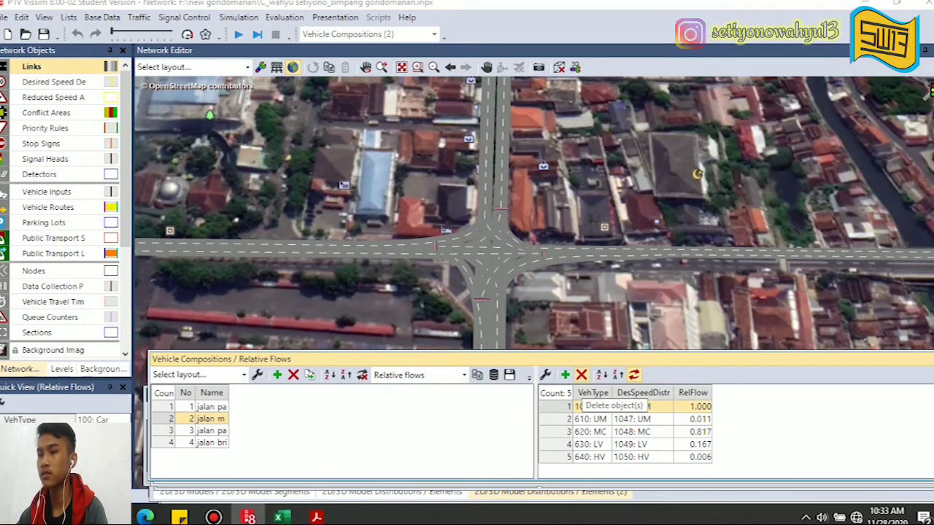
left_click(581, 375)
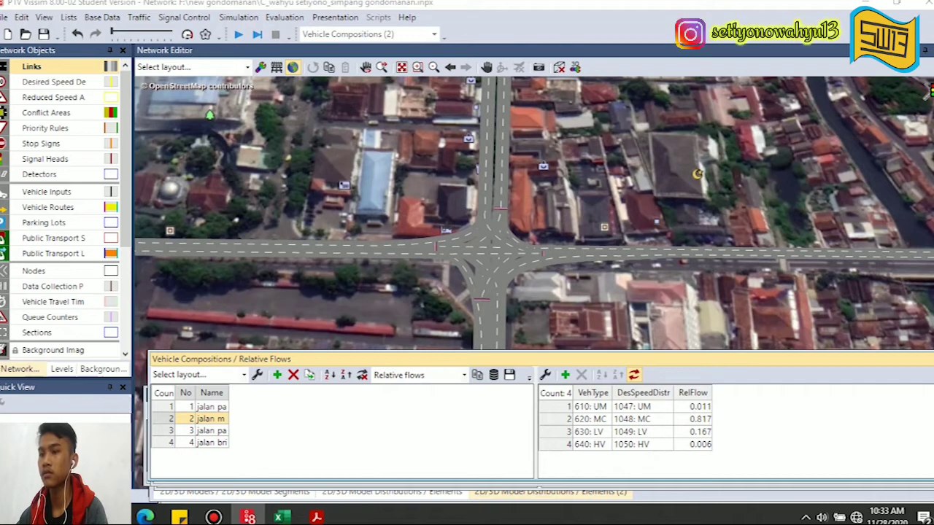
Go through the relative flows of all four vehicle compositions, ending on composition 1
left_click(208, 430)
left_click(208, 442)
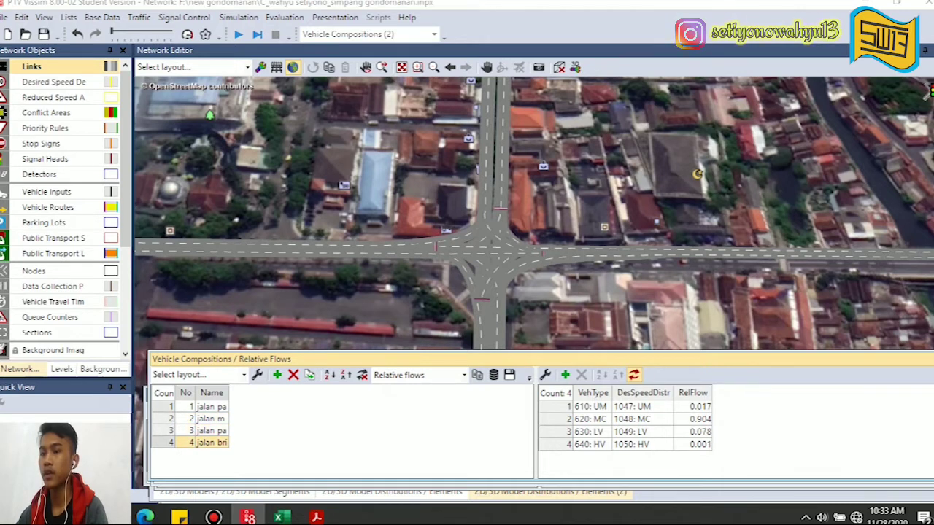
left_click(168, 407)
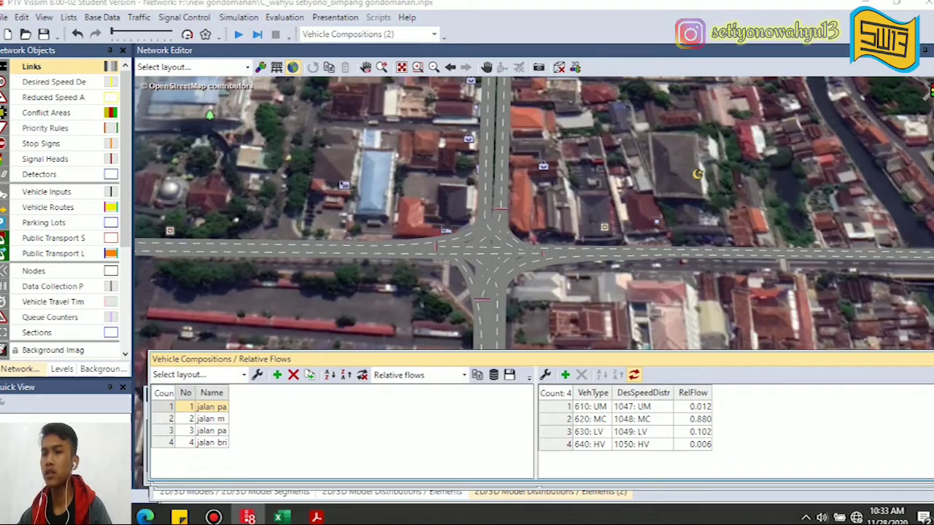
left_click(173, 419)
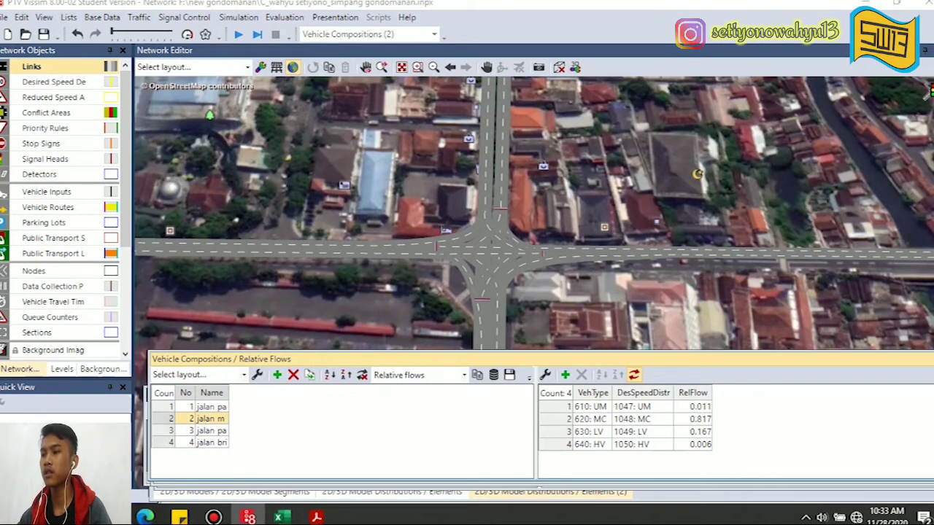
left_click(172, 431)
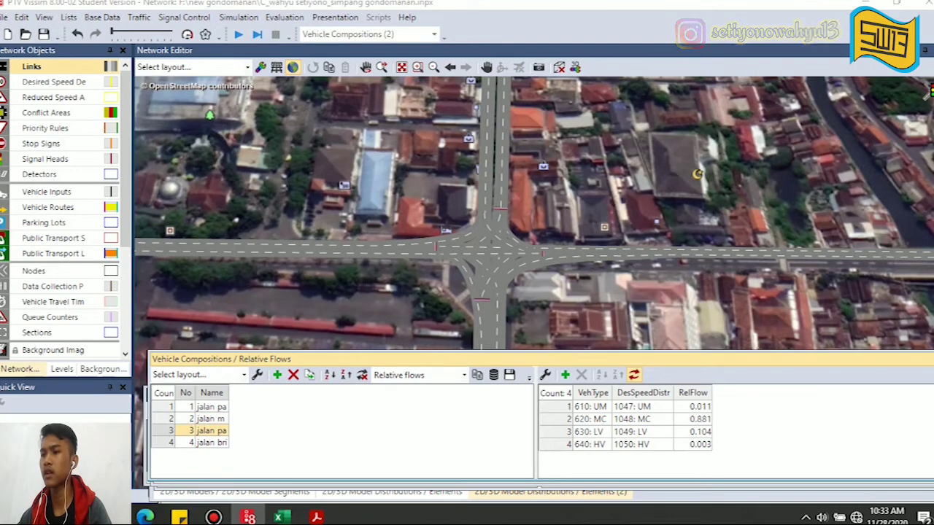
left_click(171, 442)
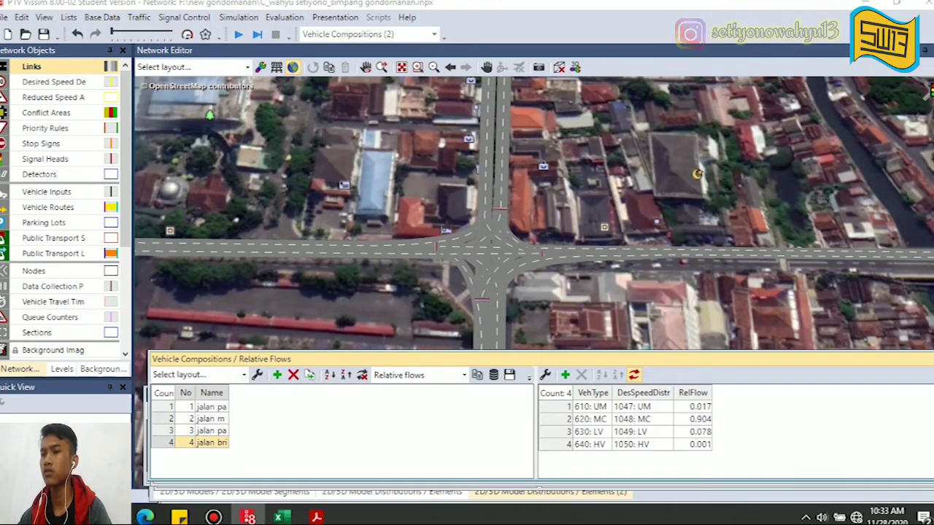
left_click(171, 419)
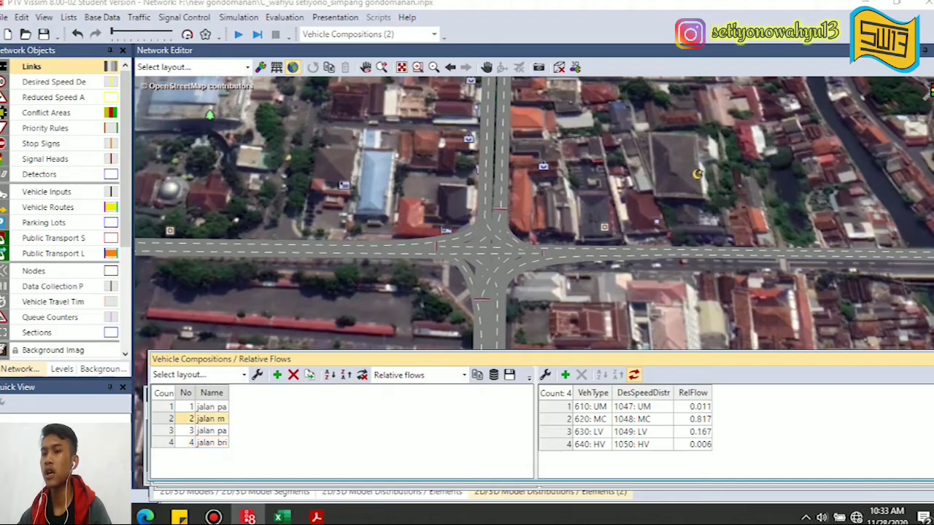
left_click(167, 407)
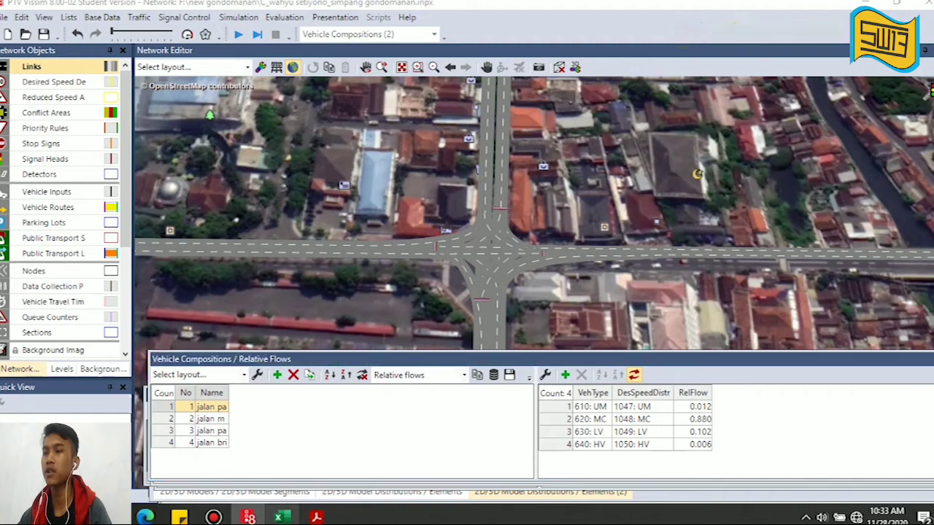
Switch to the KENDARAAN.xlsx workbook in Excel and zoom out to examine the intersection diagram with its western approach table
left_click(282, 517)
scroll(321, 313, "down", 2)
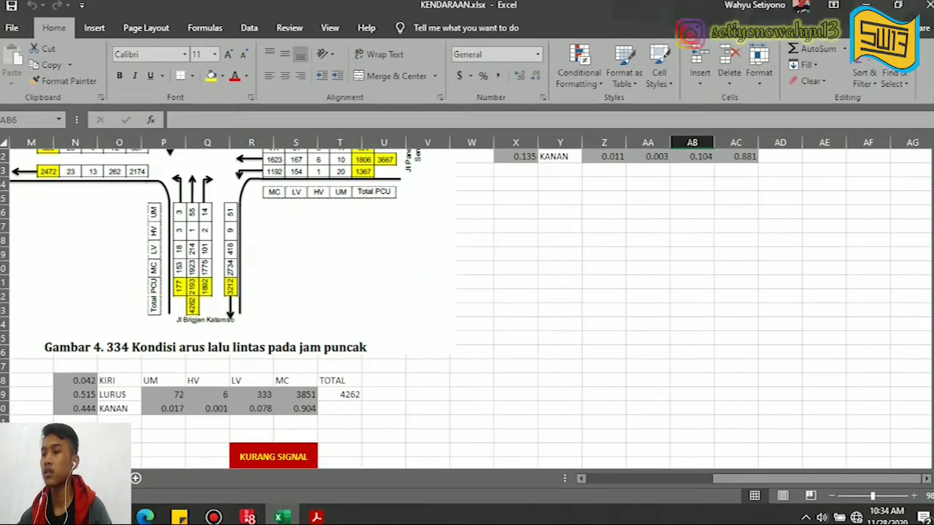
scroll(321, 314, "up", 1)
scroll(467, 306, "left", 5)
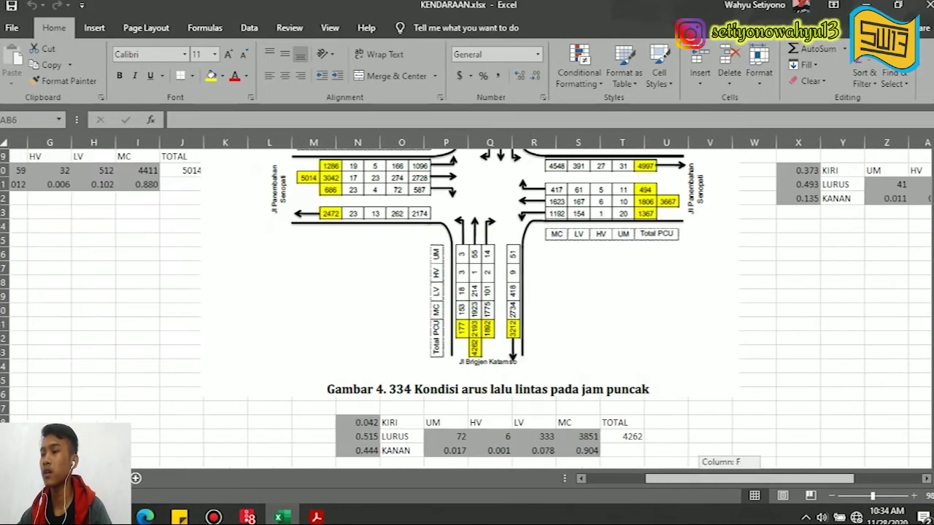
left_click(831, 496)
left_click(832, 496)
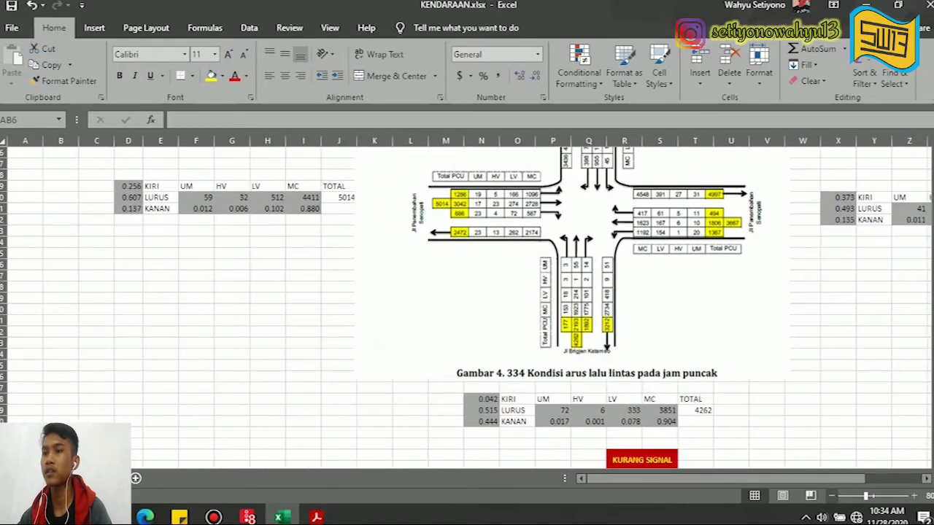
scroll(511, 306, "up", 2)
scroll(572, 306, "up", 1)
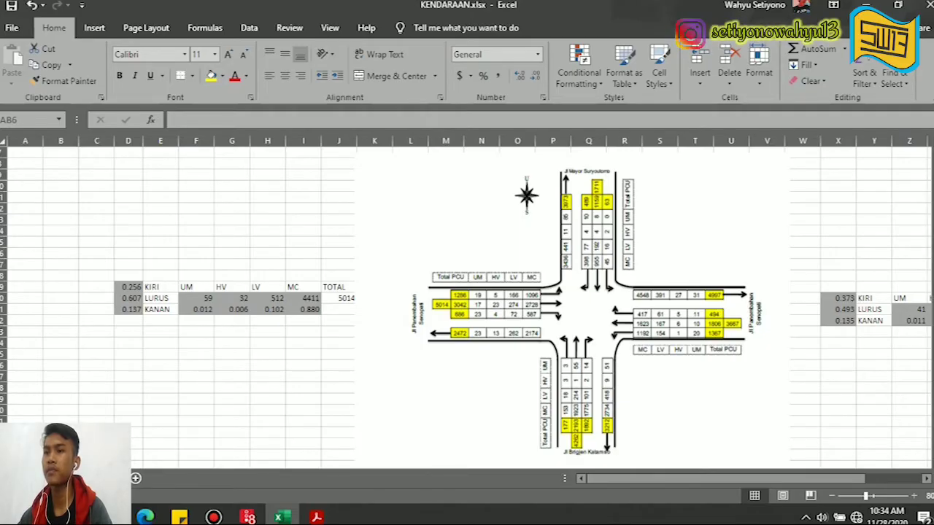
Inspect the formula behind the UM proportion in cell F21 and leave it as it is
left_click(197, 309)
key("F2")
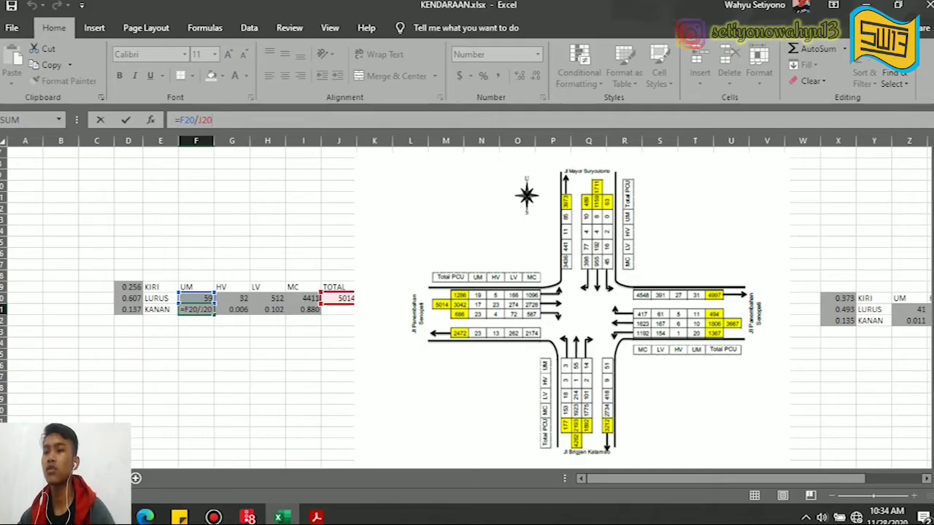
key("ctrl+Return")
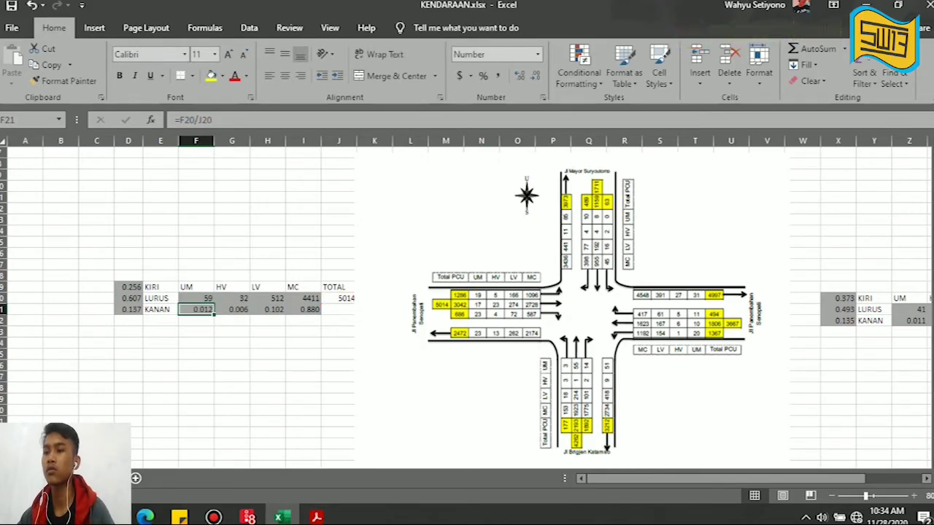
Compare the western approach proportions in the Excel workbook with the relative flows of vehicle composition 1 in Vissim
key("alt+Tab")
key("alt+Tab")
key("alt+Tab")
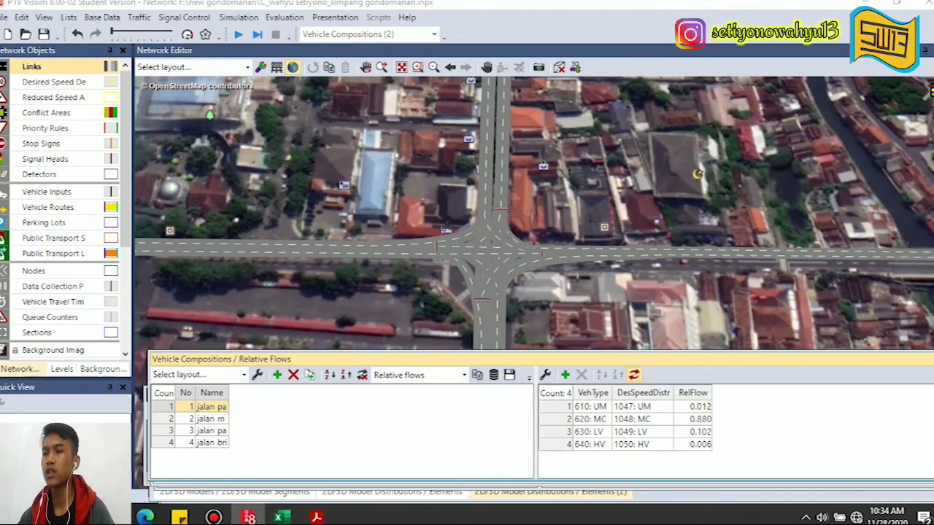
key("alt+Tab")
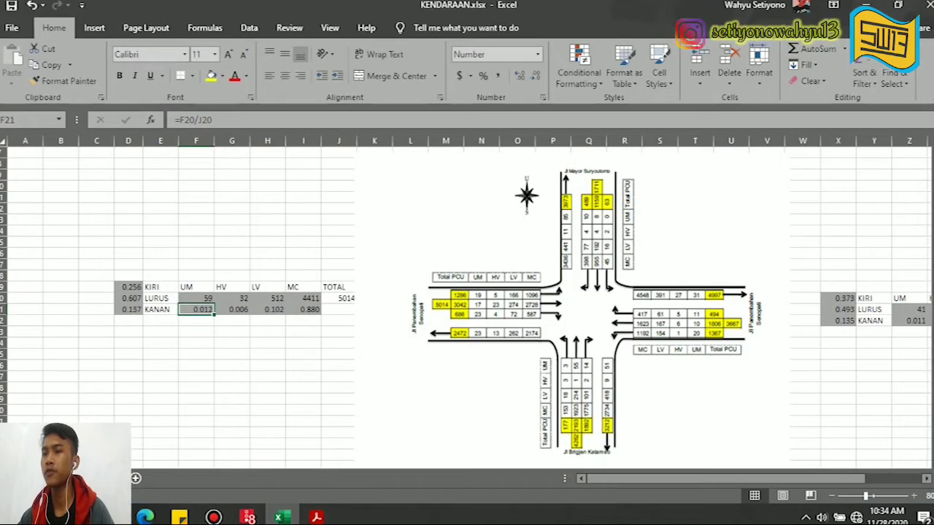
key("alt+Tab")
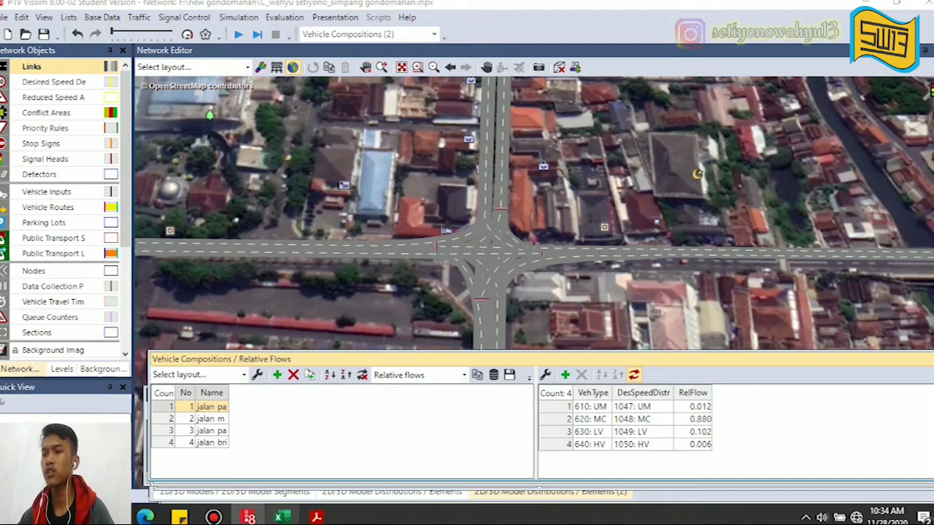
left_click(278, 517)
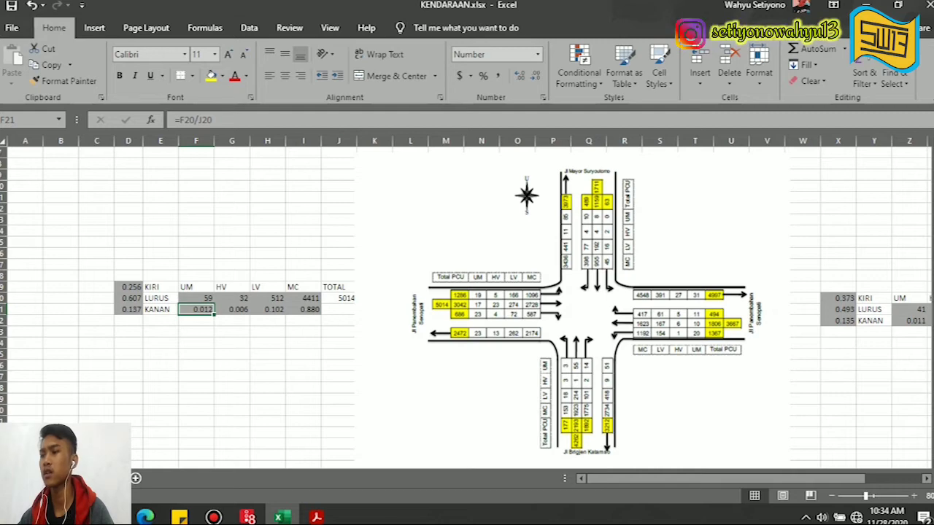
left_click(281, 517)
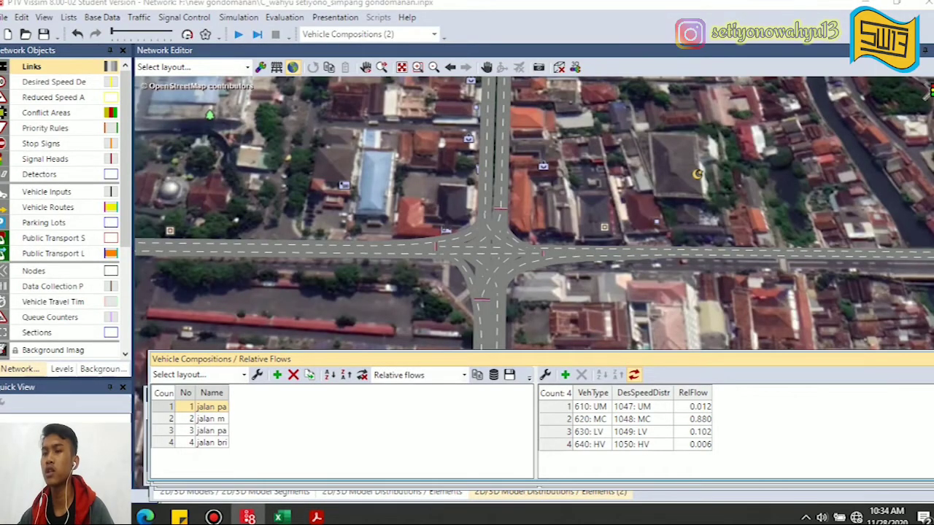
Display composition 2's relative flows, check them against the Jl Mayor Suryoutomo table in the Excel workbook, and return to Vissim
left_click(160, 419)
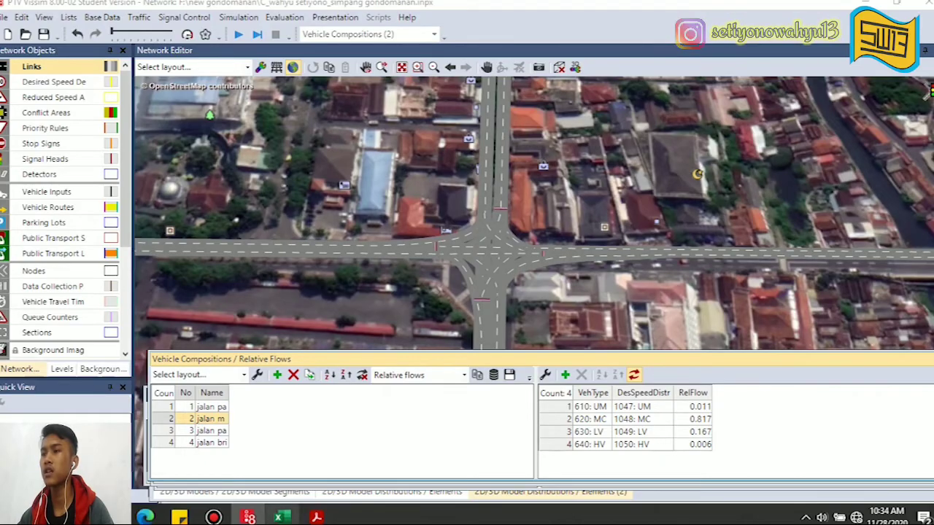
left_click(282, 517)
scroll(466, 307, "down", 1)
scroll(467, 307, "up", 3)
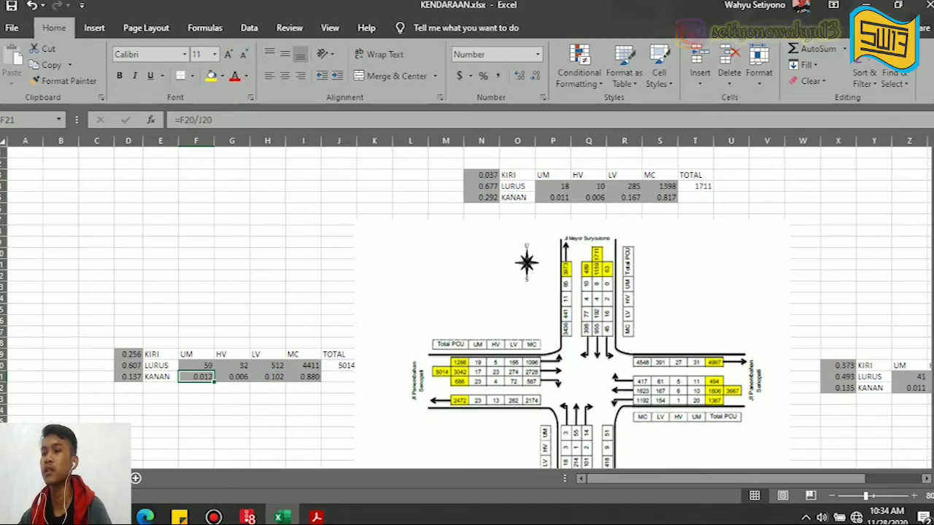
left_click(281, 517)
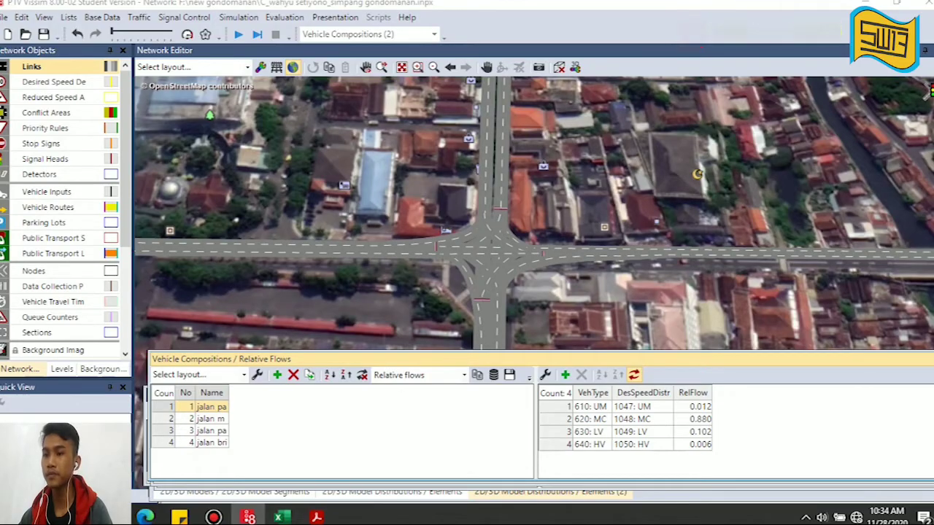
Check the relative flows of vehicle compositions 3 and 4, and open the list of static vehicle routes
left_click(205, 430)
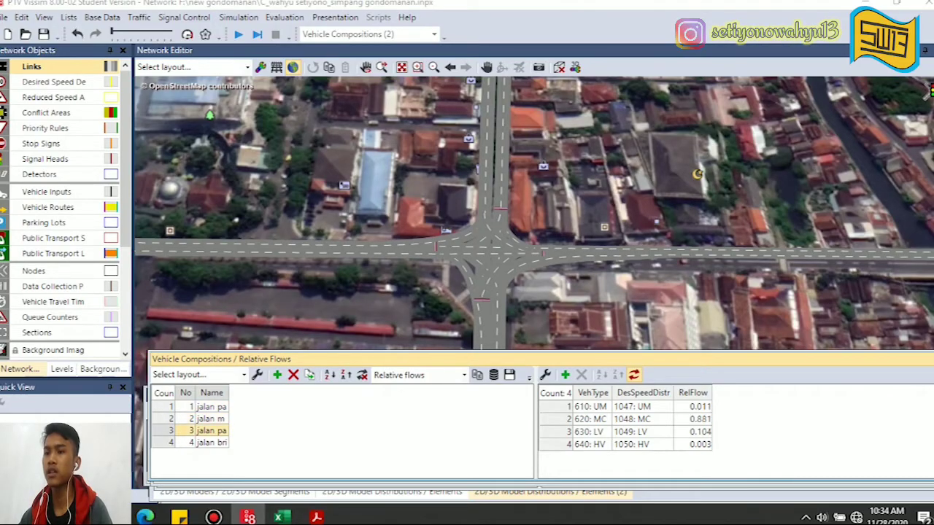
left_click(204, 442)
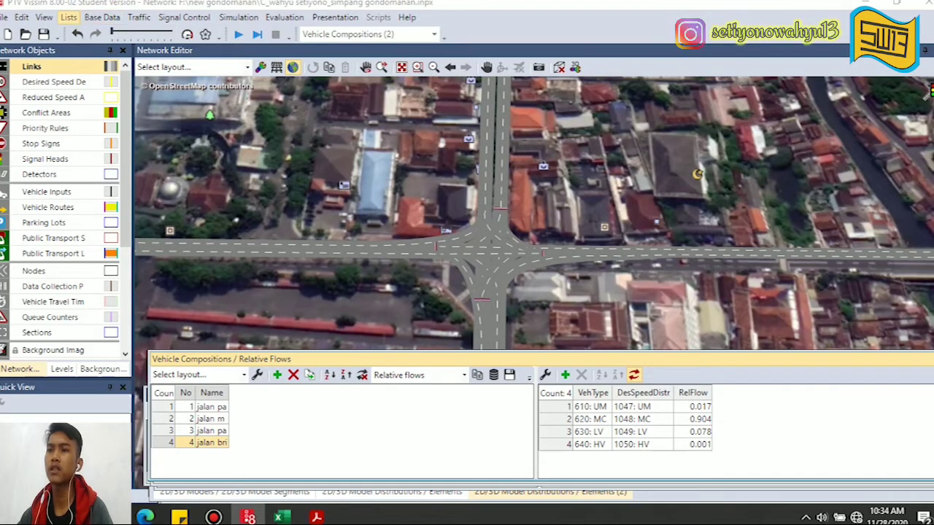
left_click(69, 17)
mouse_move(109, 86)
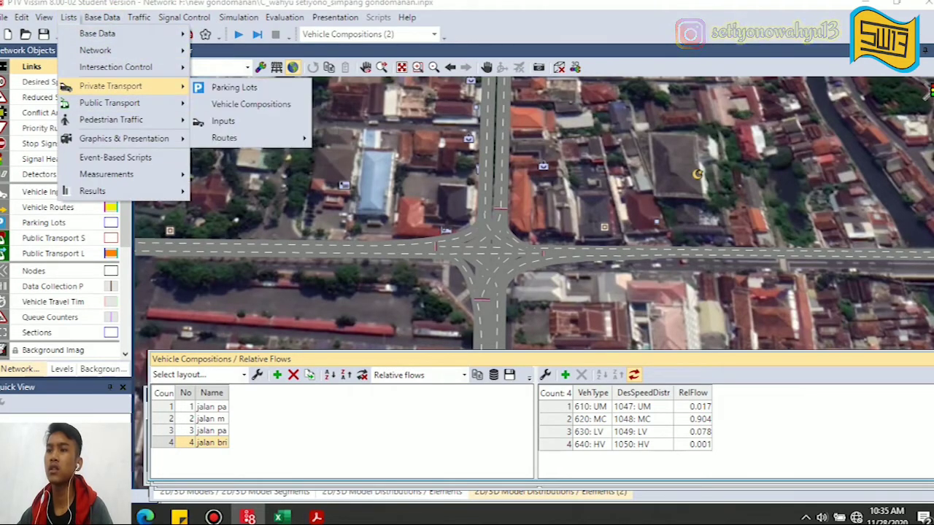
mouse_move(224, 138)
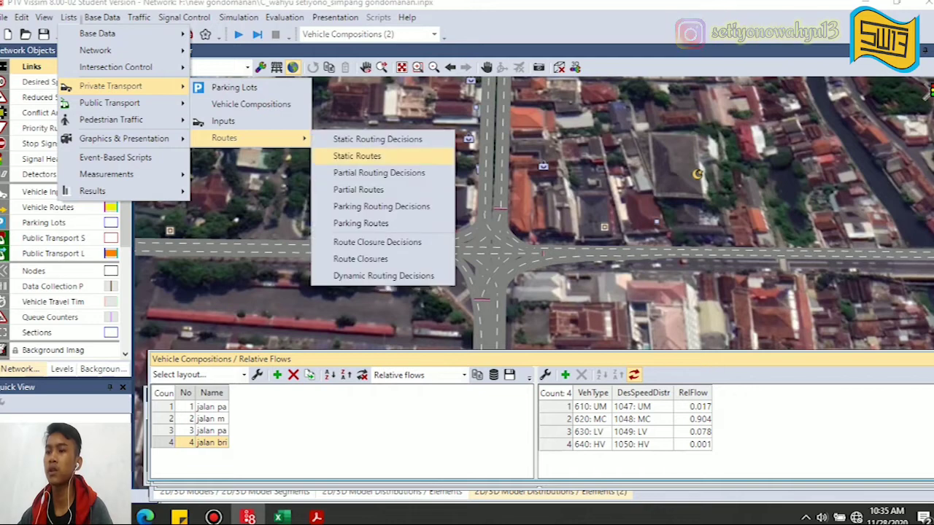
left_click(356, 155)
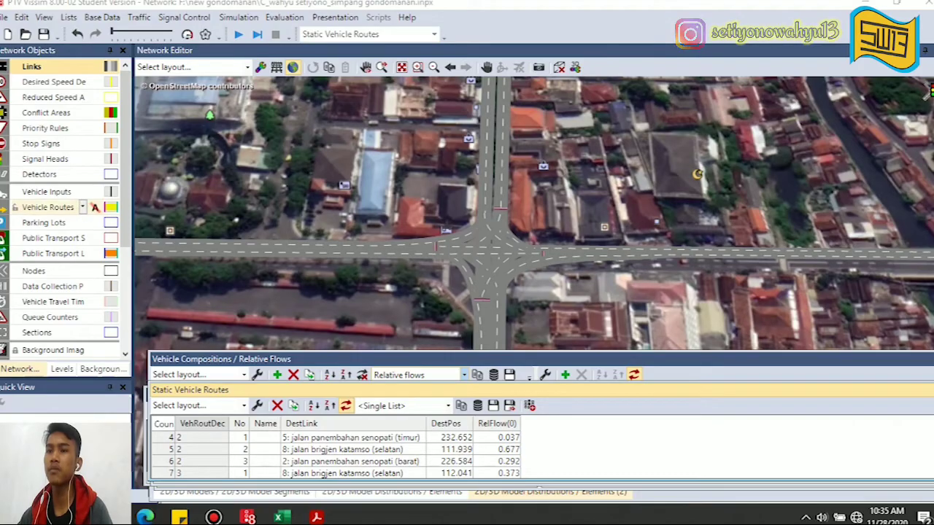
Activate the Vehicle Routes network object and examine the routing decision marker at the western end of jalan panembahan senopati
left_click(51, 207)
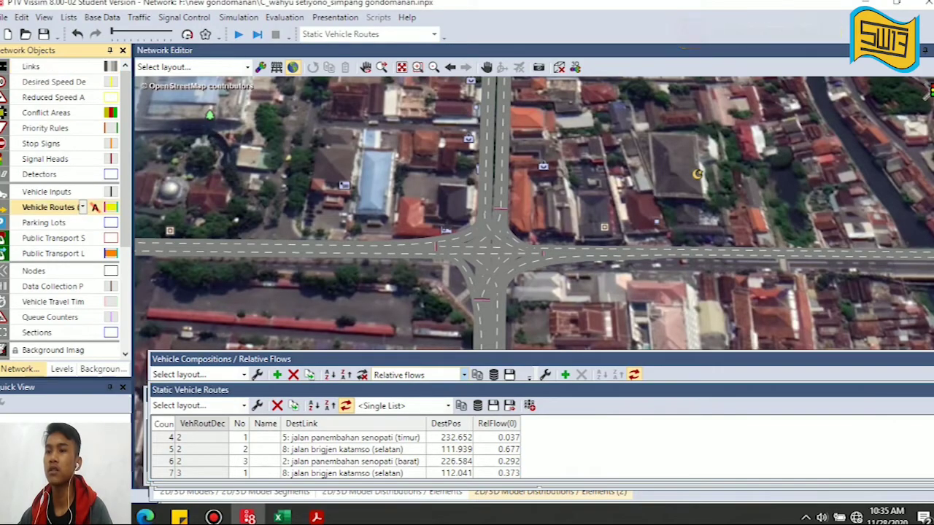
scroll(377, 232, "down", 5)
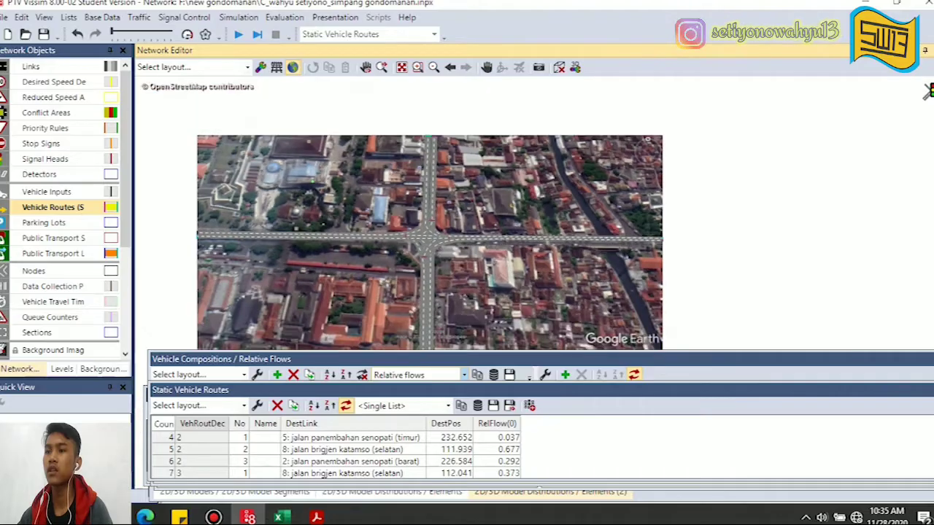
scroll(180, 221, "up", 3)
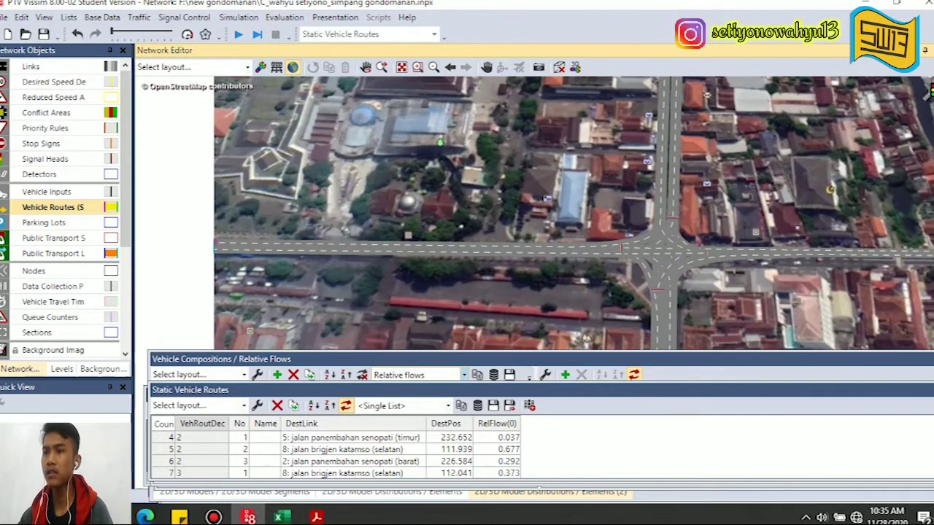
scroll(194, 228, "up", 2)
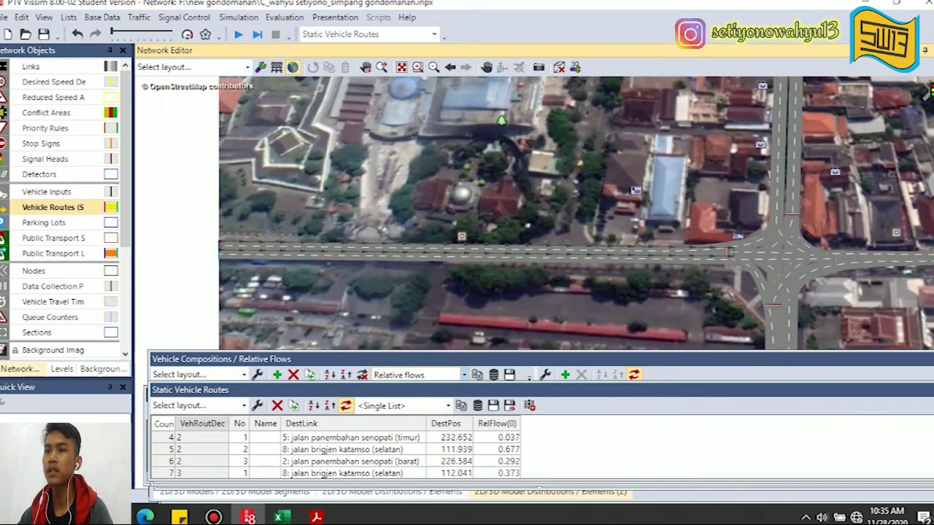
scroll(212, 251, "up", 4)
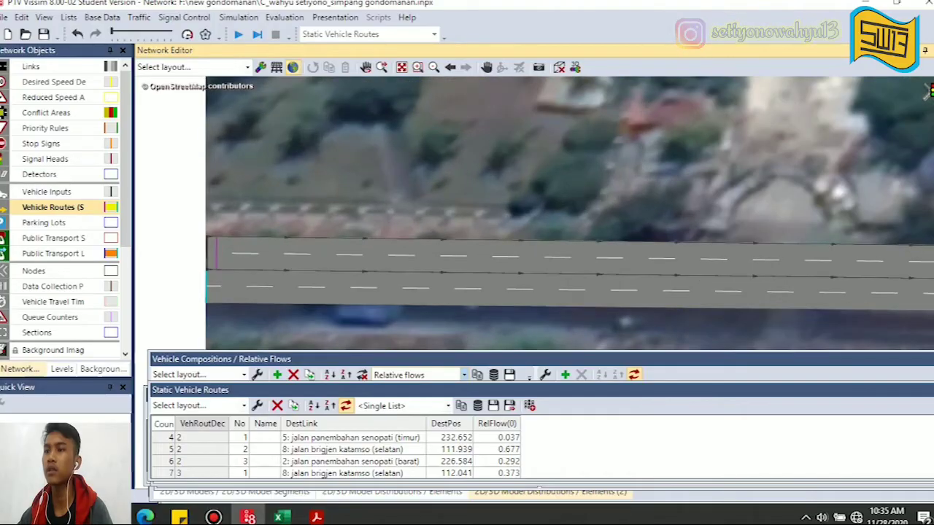
left_click(216, 253)
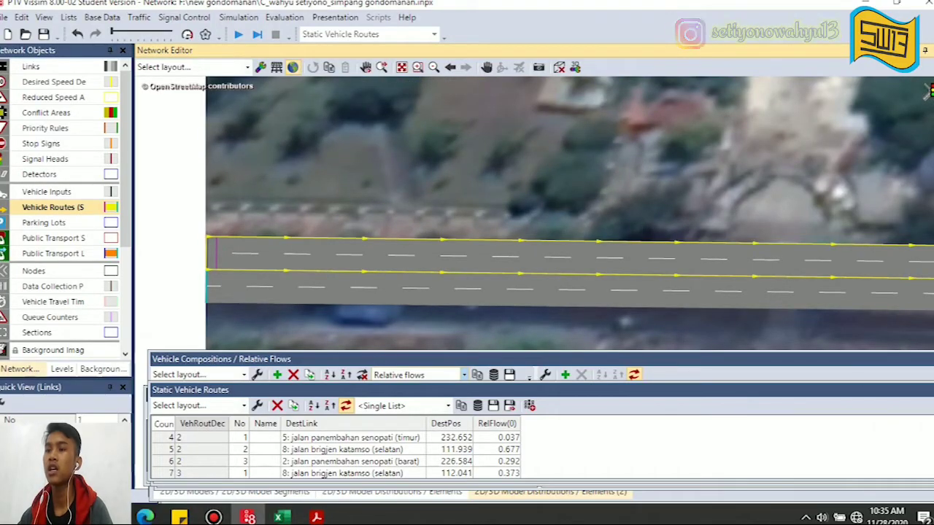
left_click(190, 255)
scroll(215, 255, "up", 2)
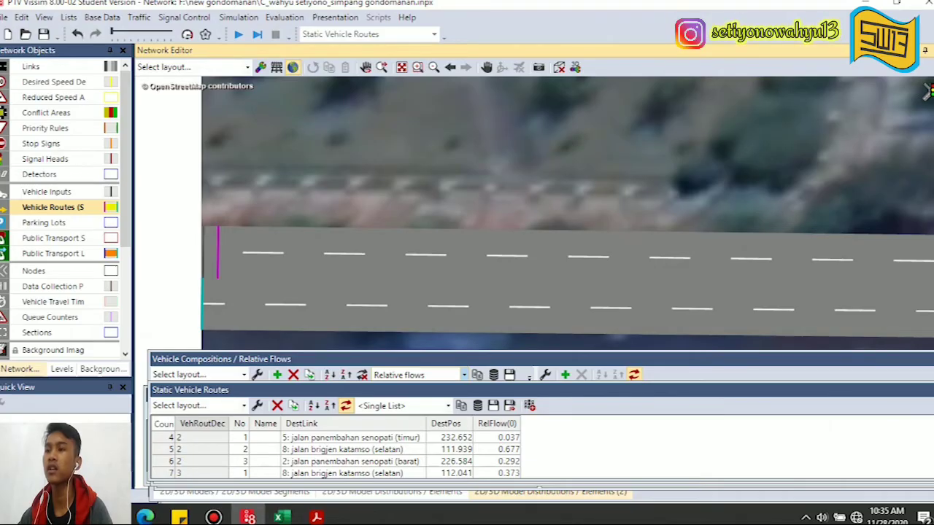
Examine the static routes leading from the western approach to the intersection's other arms
scroll(216, 255, "down", 5)
scroll(216, 255, "down", 1)
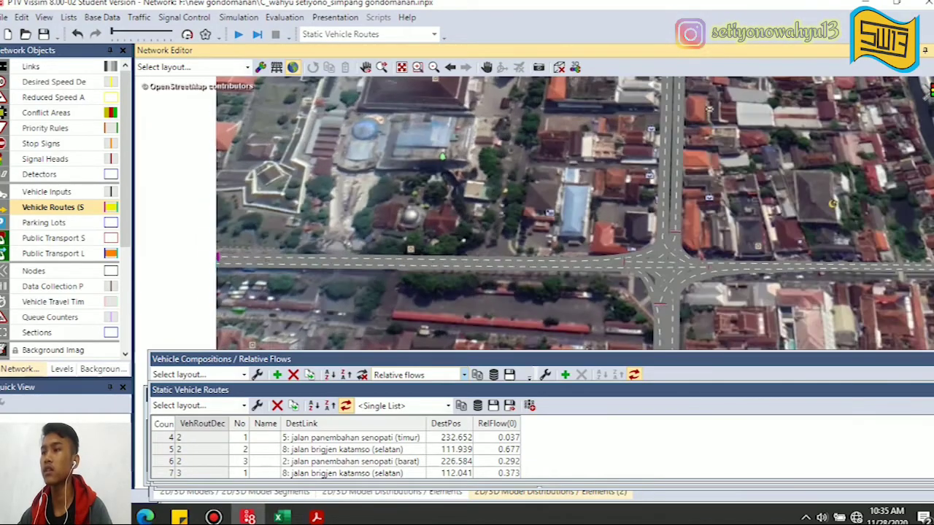
scroll(517, 278, "down", 2)
scroll(642, 199, "up", 3)
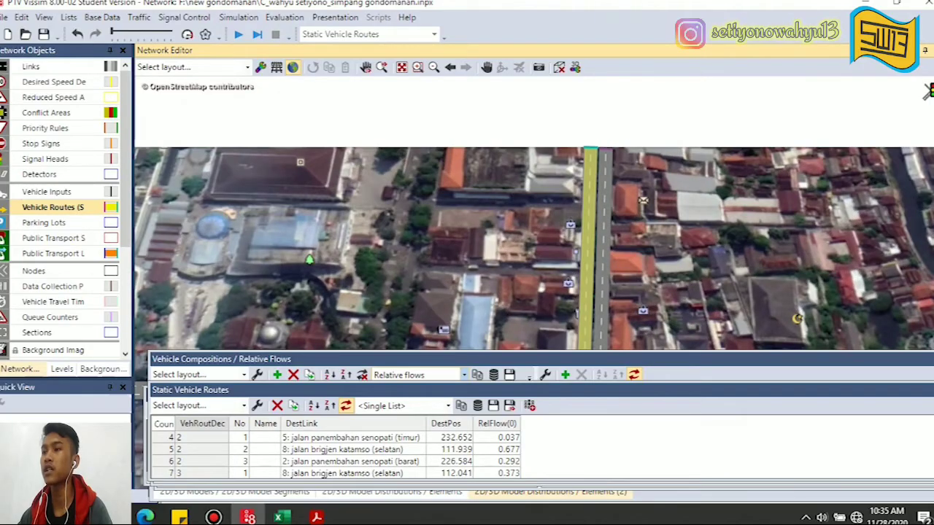
scroll(642, 199, "down", 3)
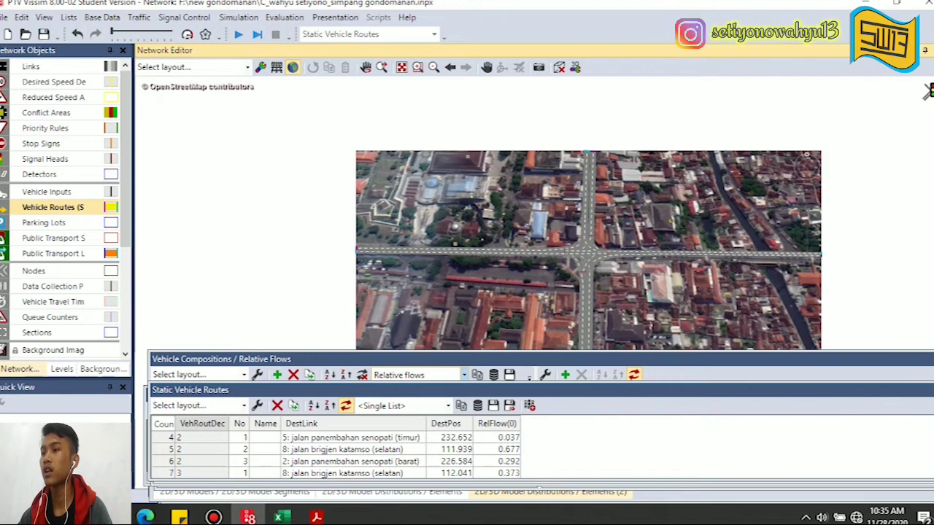
scroll(608, 202, "down", 2)
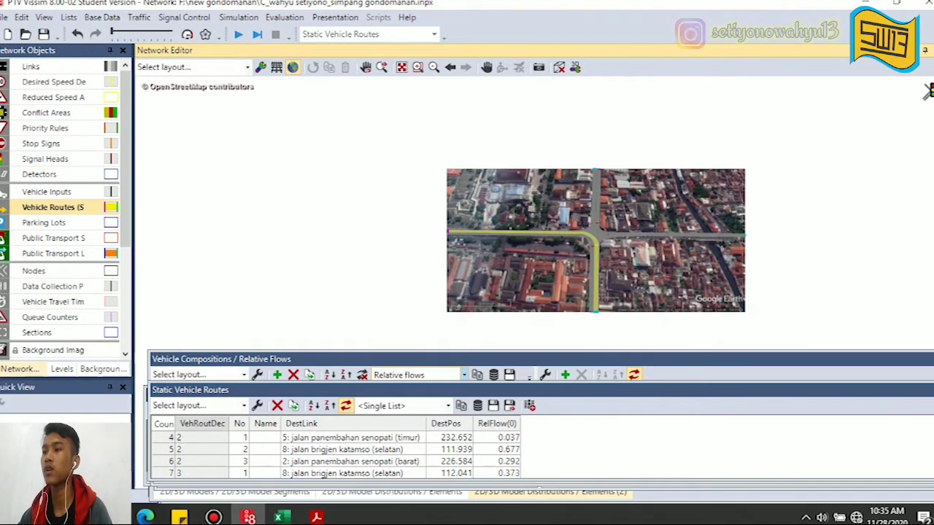
key("Escape")
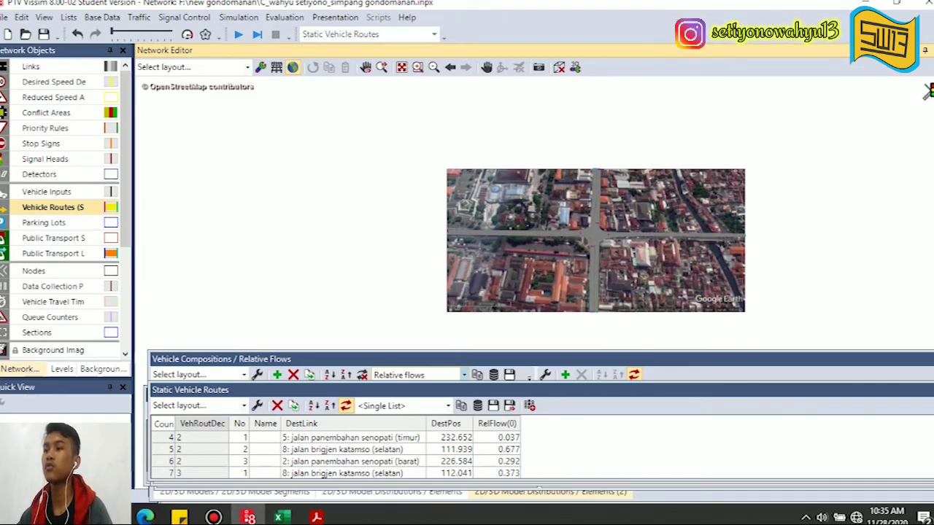
scroll(611, 161, "up", 2)
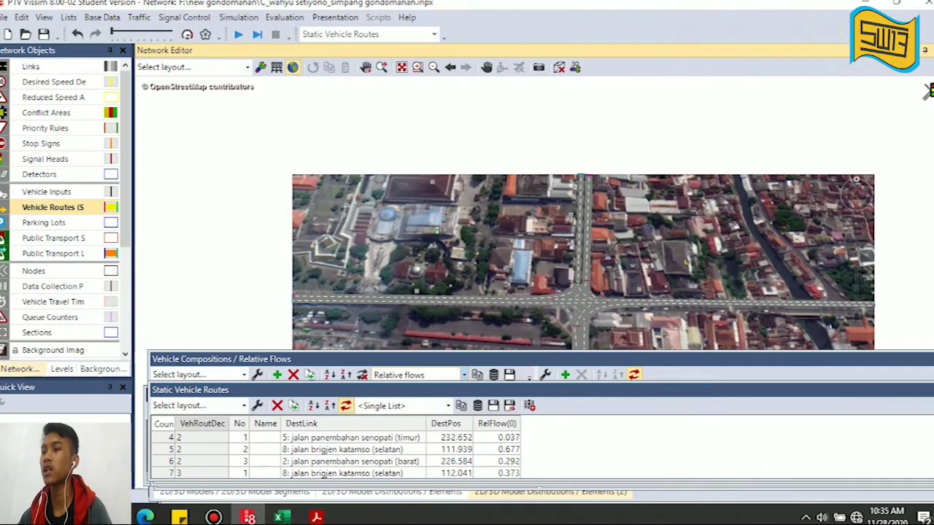
scroll(579, 228, "down", 1)
scroll(507, 256, "up", 2)
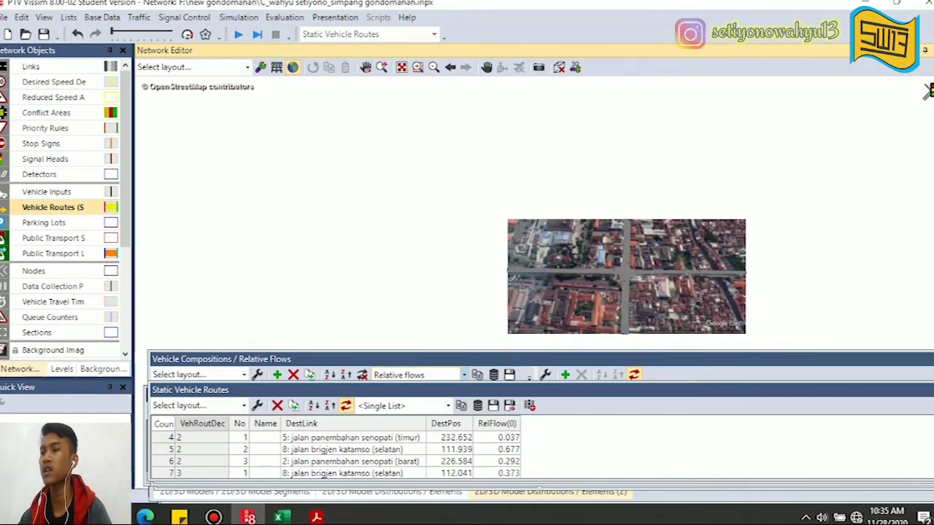
scroll(583, 277, "down", 1)
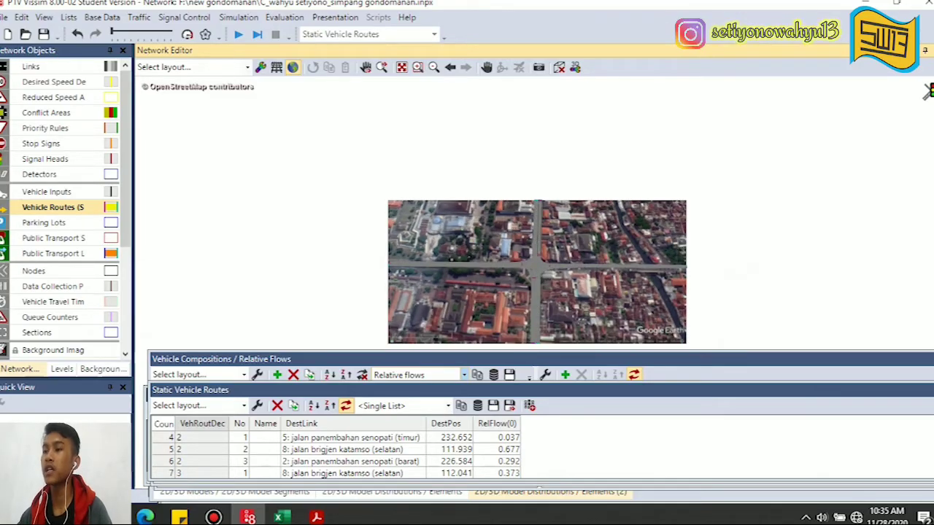
scroll(540, 226, "down", 1)
scroll(540, 252, "up", 1)
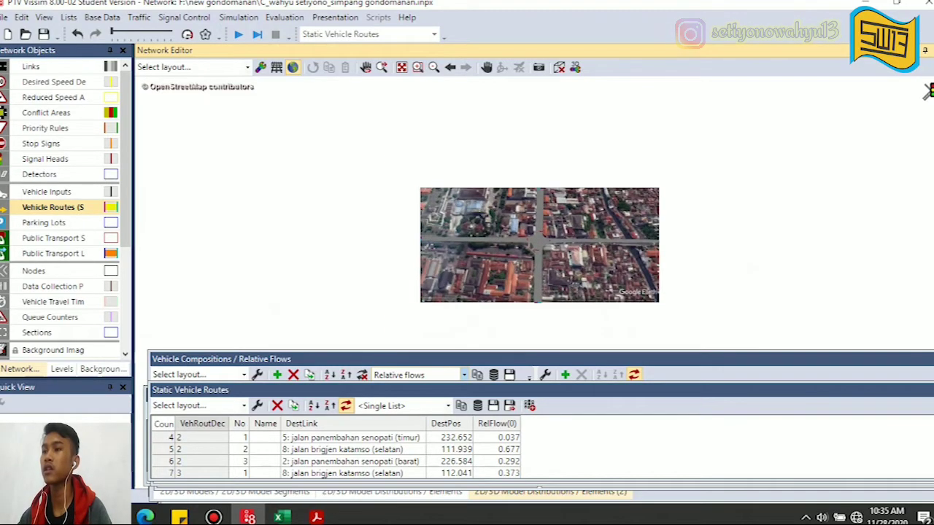
scroll(540, 290, "up", 1)
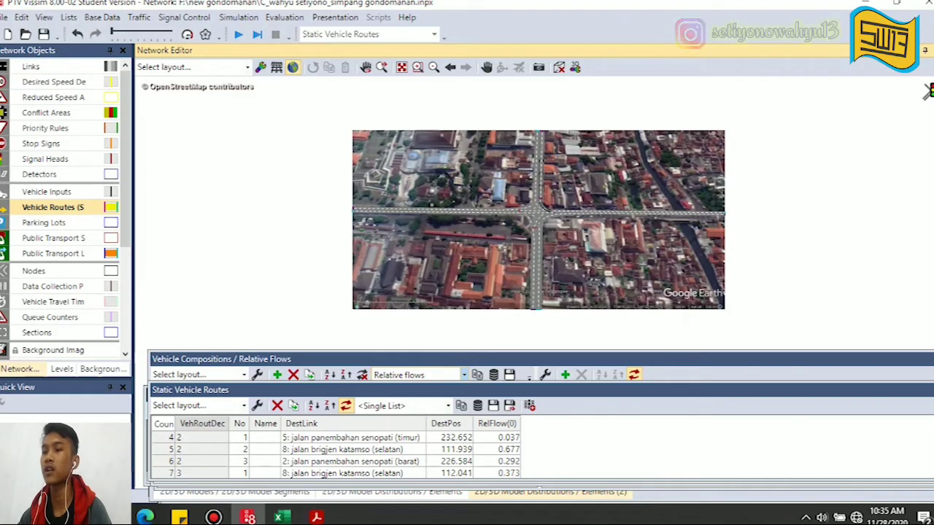
scroll(415, 270, "down", 1)
scroll(412, 272, "down", 1)
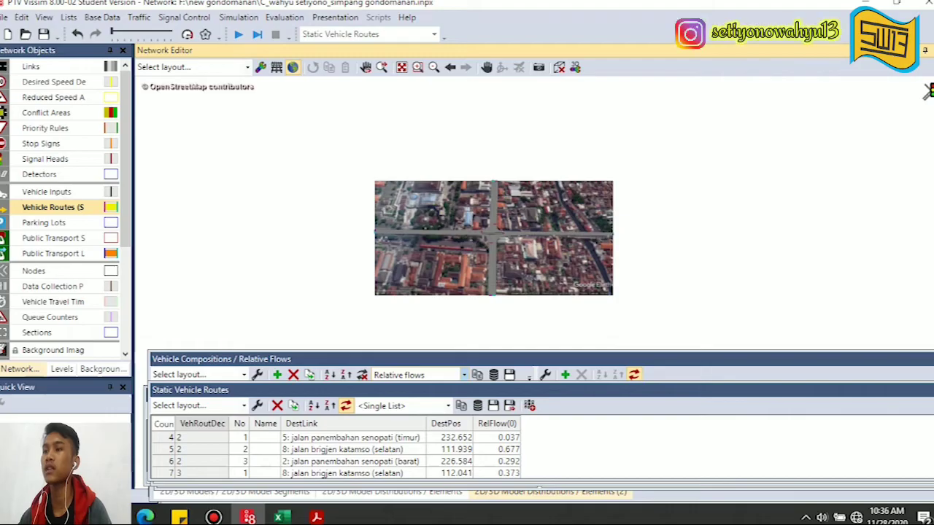
scroll(478, 221, "up", 1)
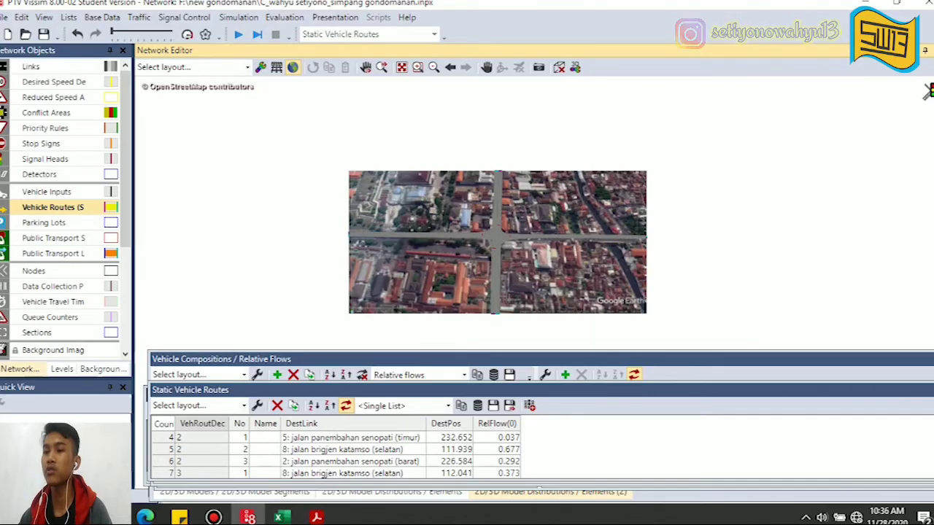
Review the static routes list, highlight the first route to jalan mayor suryoutomo (utara), and inspect the relative flows of routing decision 1
scroll(420, 452, "down", 2)
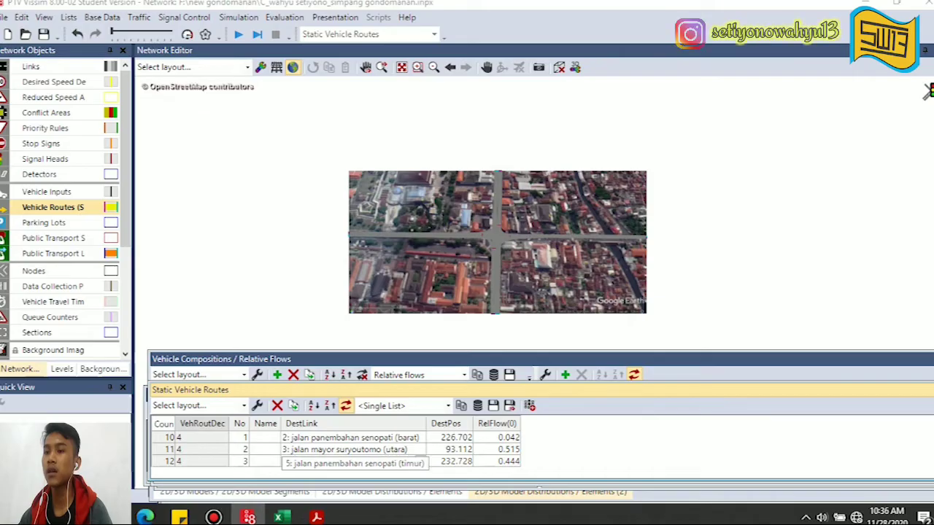
scroll(420, 461, "up", 3)
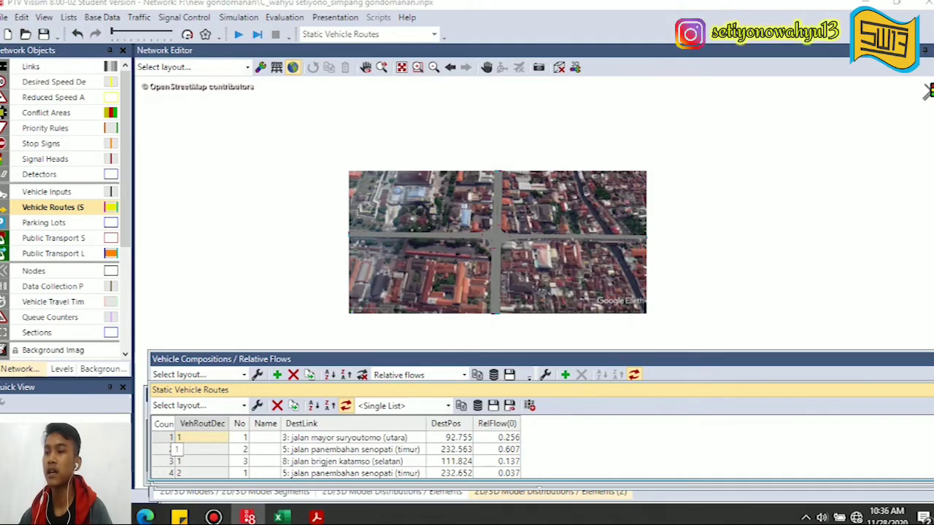
left_click(165, 438)
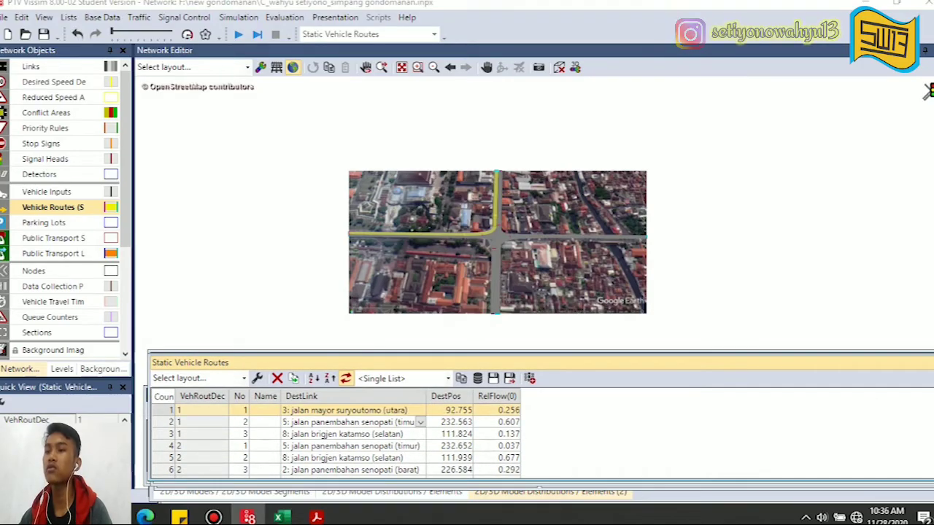
left_click(417, 413)
key("Escape")
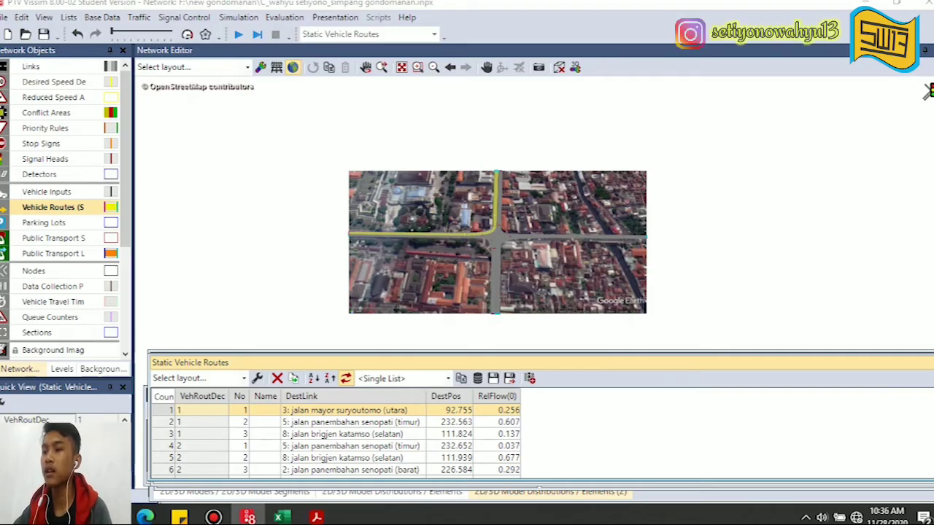
double_click(502, 421)
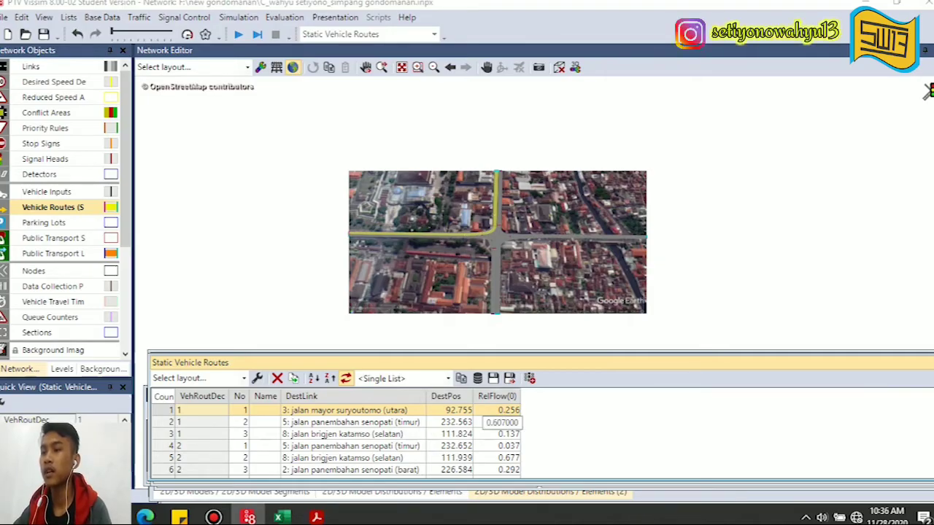
key("Return")
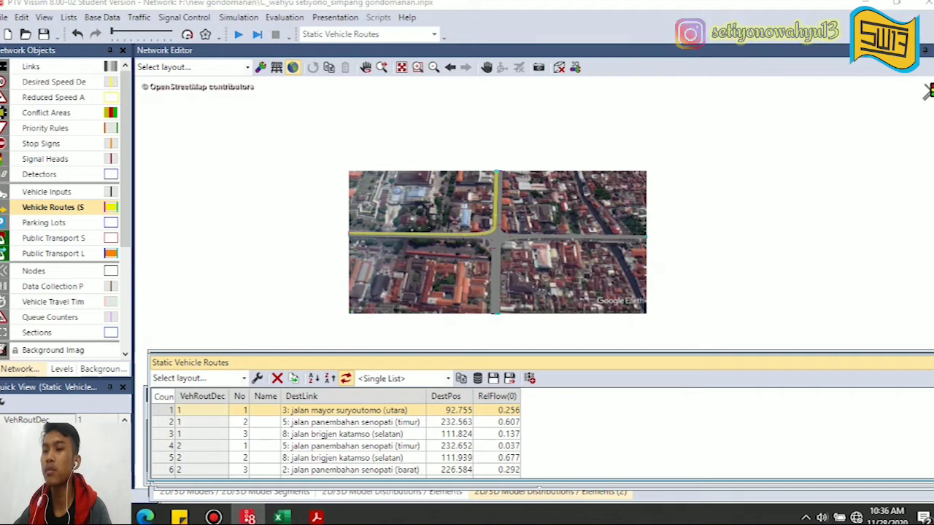
Switch to the KENDARAAN.xlsx workbook in Excel and inspect the formulas behind the western approach's KIRI, LURUS and KANAN ratios
key("alt+Tab")
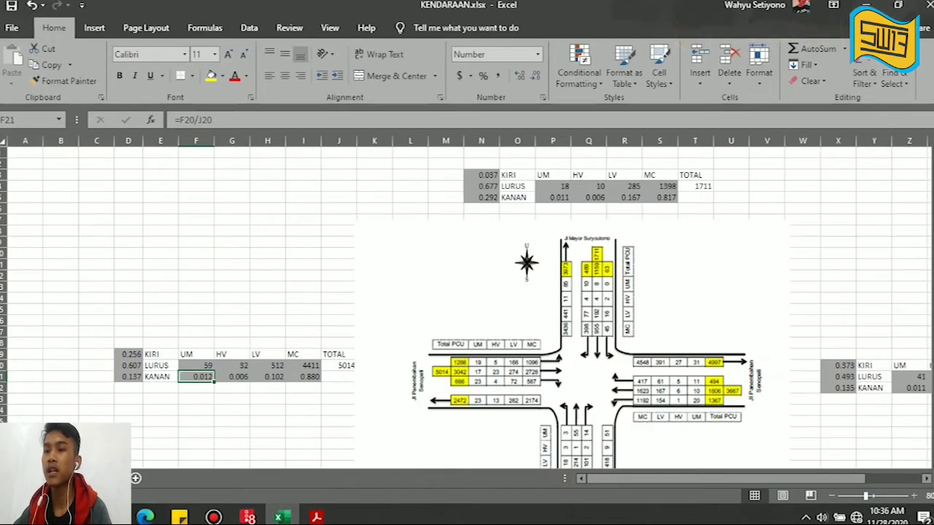
left_click(129, 354)
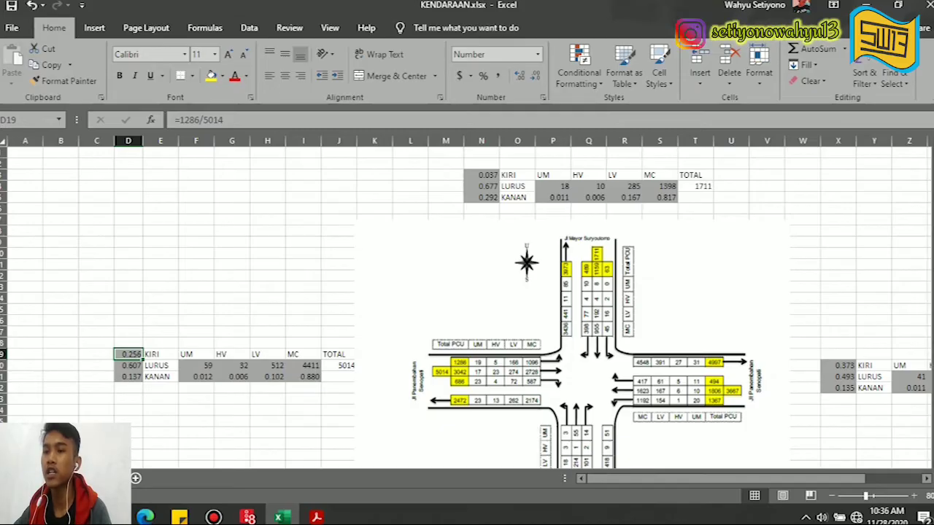
left_click(128, 365)
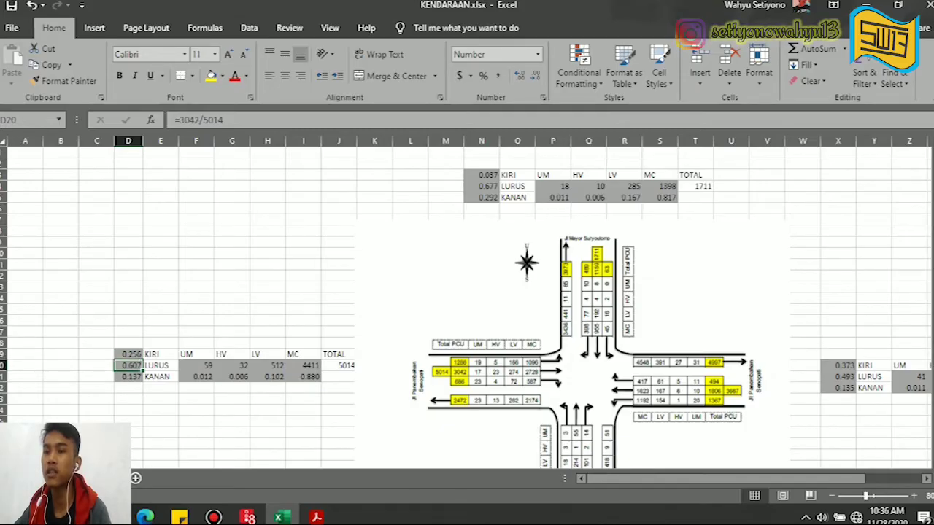
left_click(129, 378)
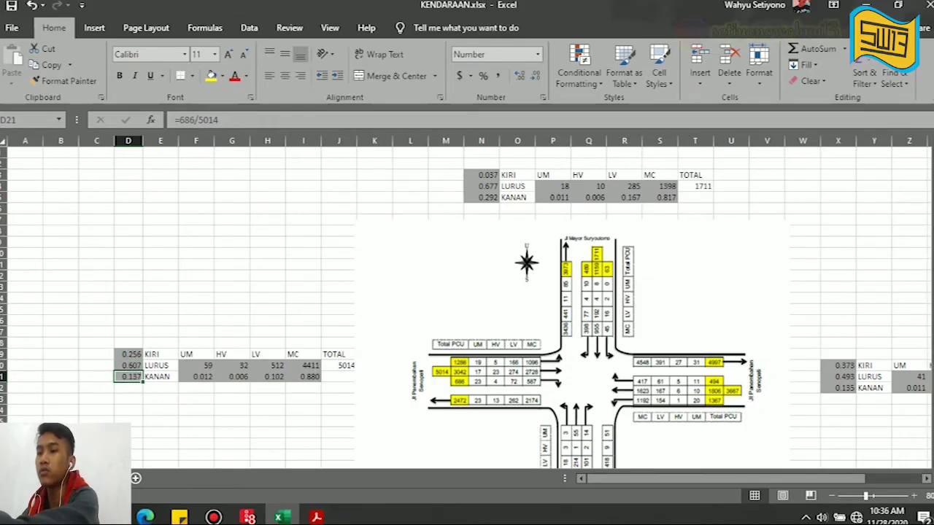
Sum the western approach's KIRI, LURUS and KANAN ratios in cell D22 with the formula =SUM(D19:D21)
left_click(129, 388)
type("=su")
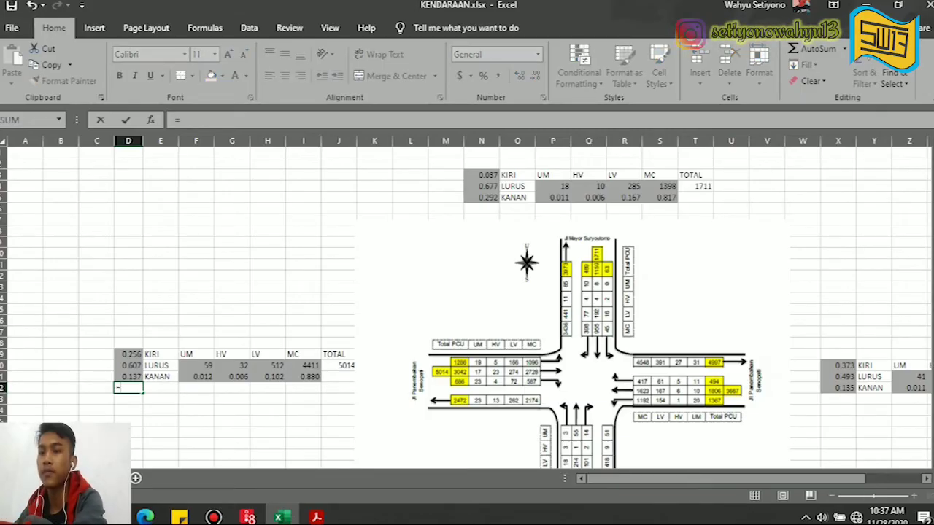
key("Down")
key("Down")
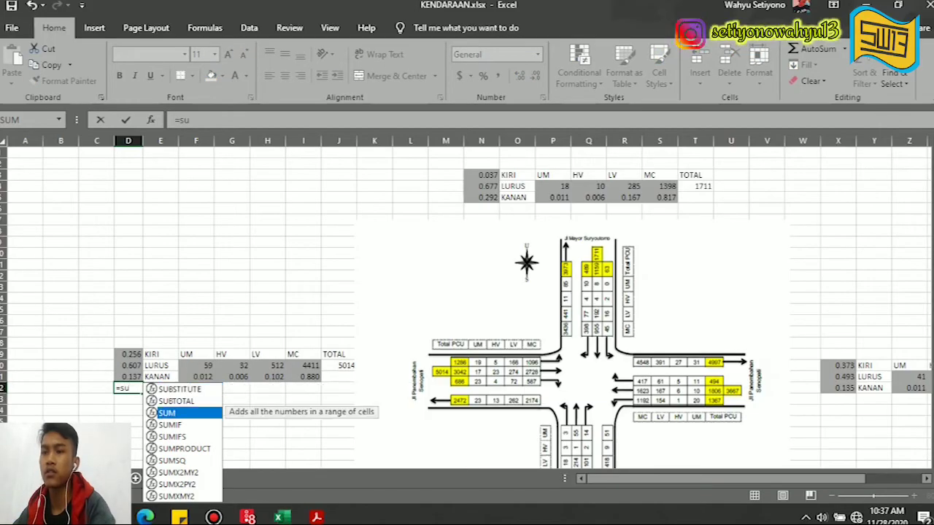
key("Tab")
left_click_drag(129, 354, 128, 377)
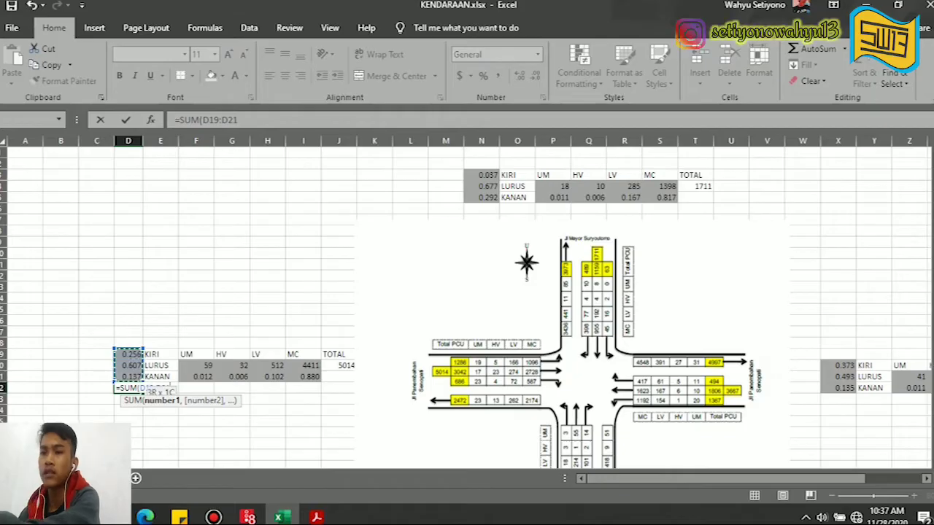
key("Return")
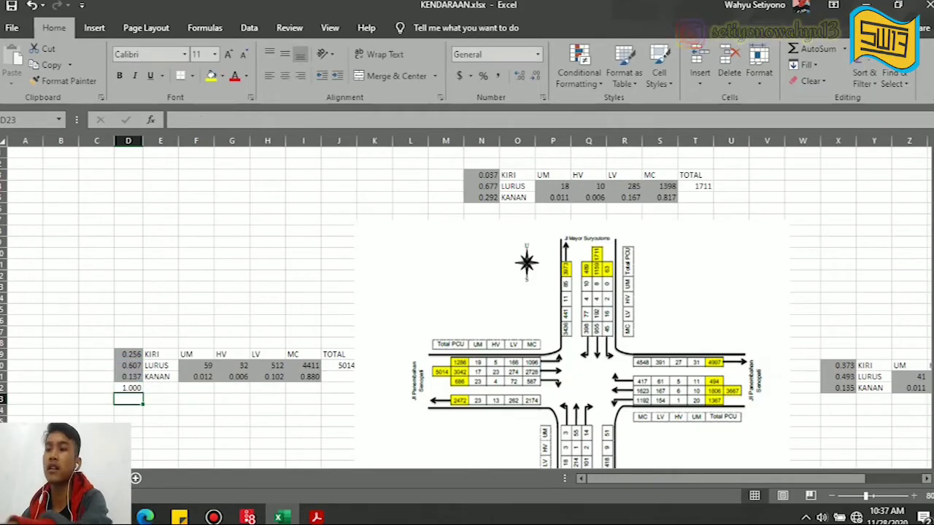
Clear the check sum from cell D22 below the western approach's ratios
left_click(128, 388)
key("Delete")
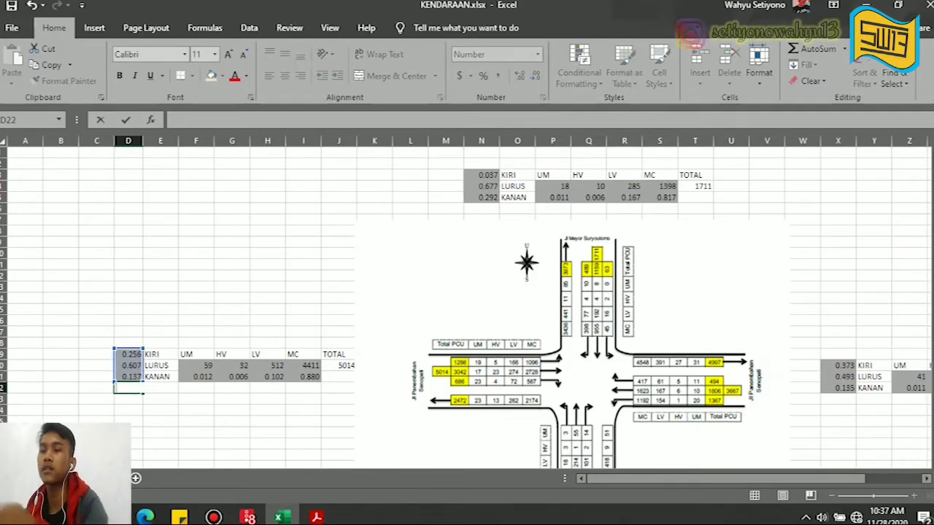
left_click(196, 421)
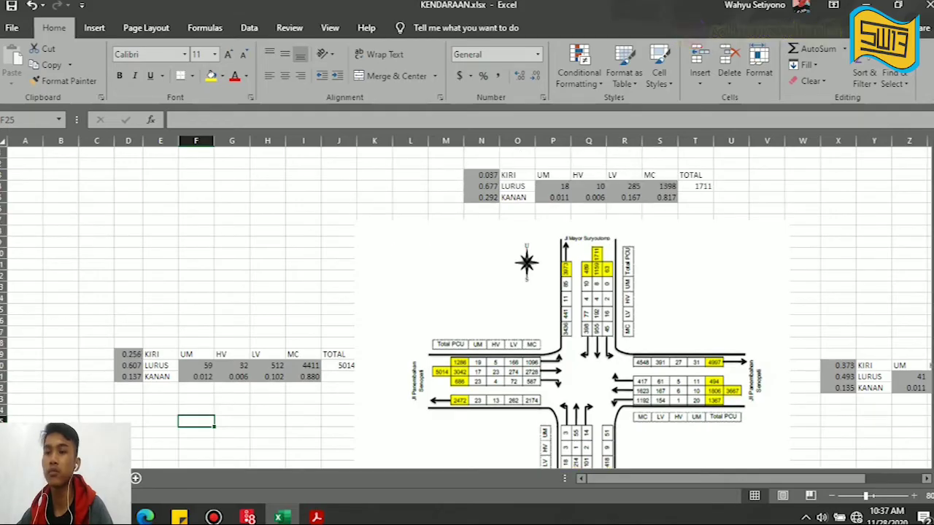
Review the ratio tables around the traffic count diagram and compare them with the static routes' relative flows in PTV Vissim
scroll(467, 306, "down", 4)
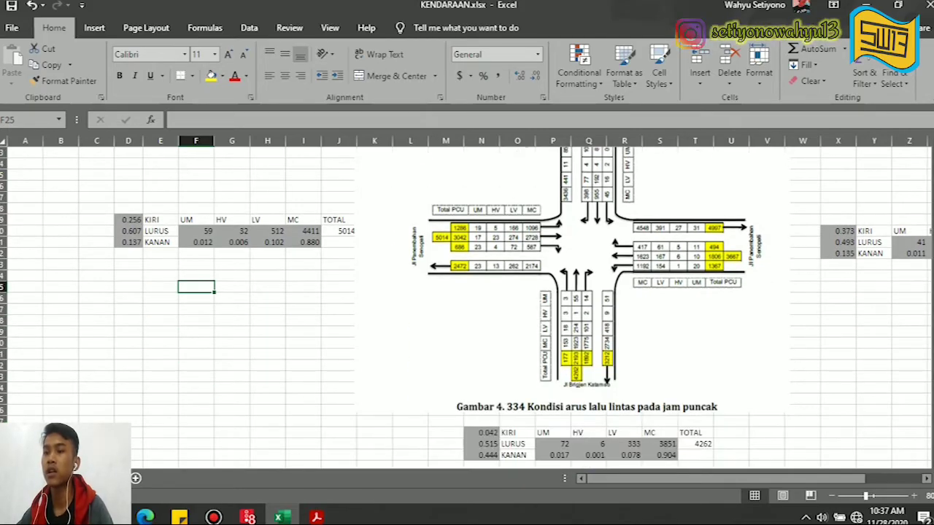
scroll(467, 307, "up", 2)
key("alt+Tab")
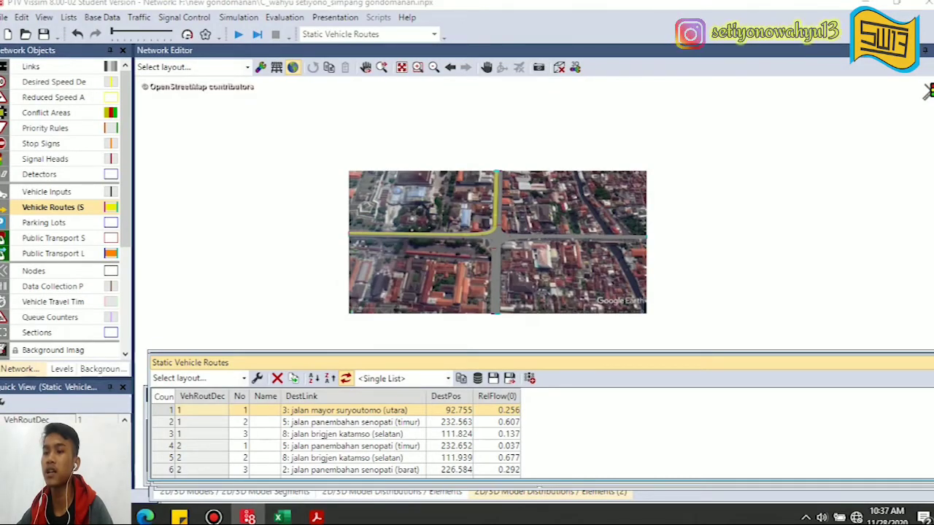
key("alt+Tab")
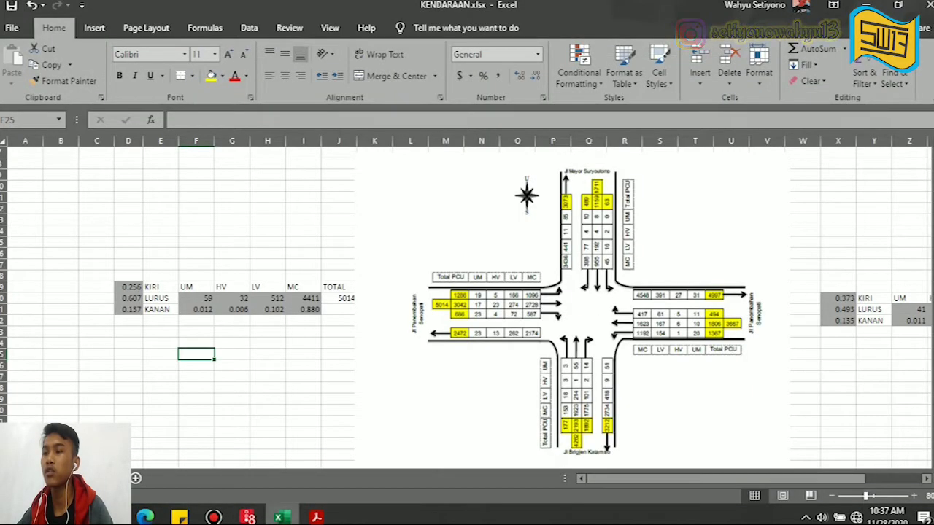
key("alt+Tab")
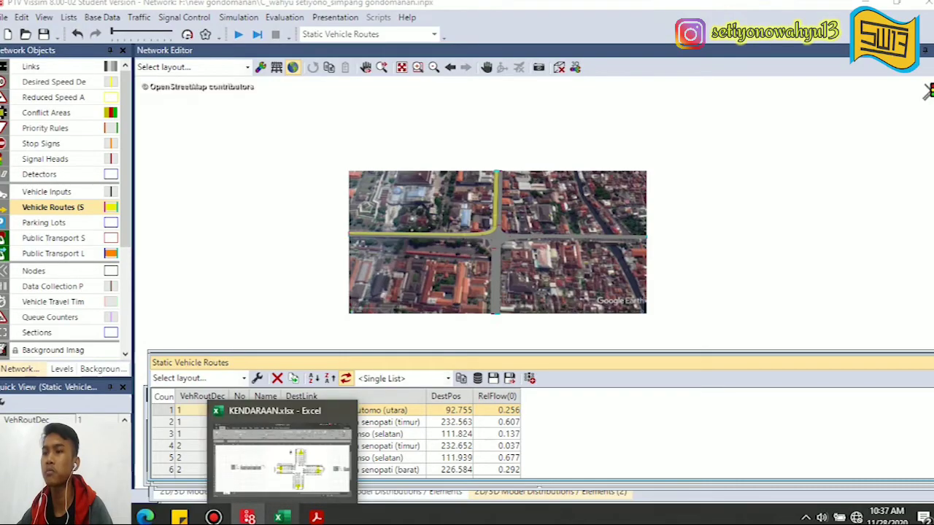
left_click(278, 518)
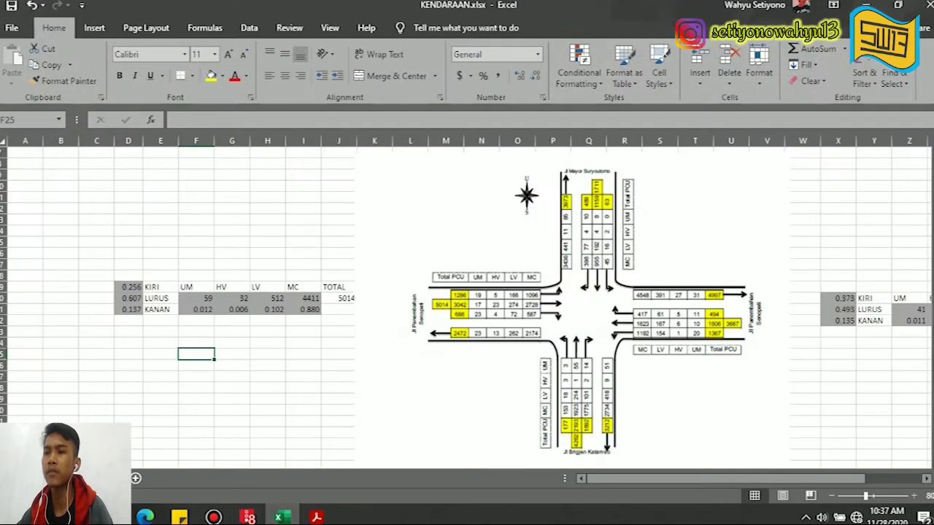
Compare the western approach's LURUS and KANAN ratio formulas in Excel with routing decision 1's relative flows in PTV Vissim
left_click(128, 287)
key("Down")
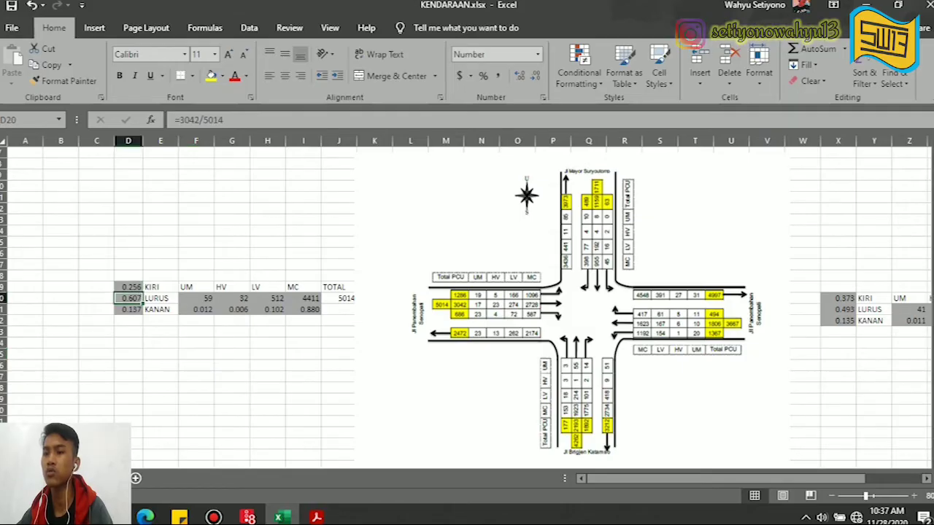
key("alt+Tab")
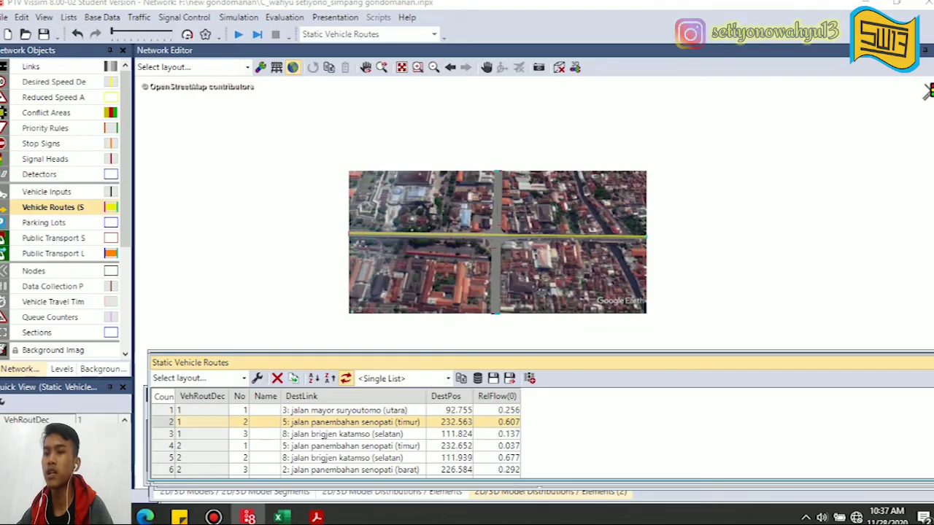
key("alt+Tab")
key("Down")
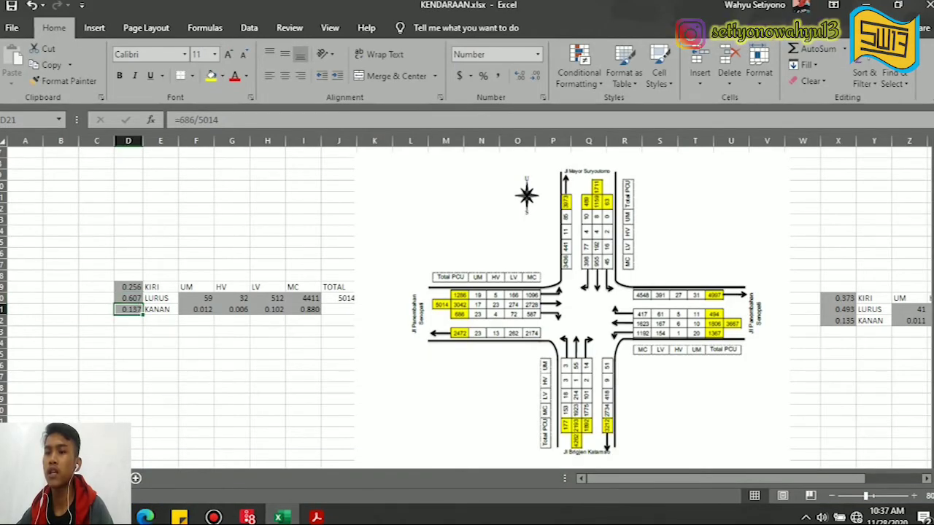
key("alt+Tab")
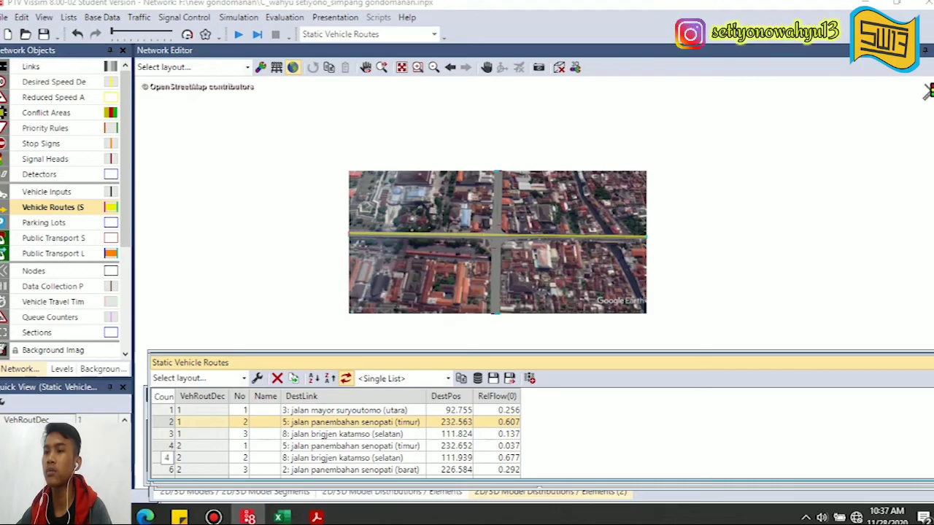
Highlight static routes of routing decisions 2 and 3 on the map and examine their destinations and relative flows
left_click(166, 446)
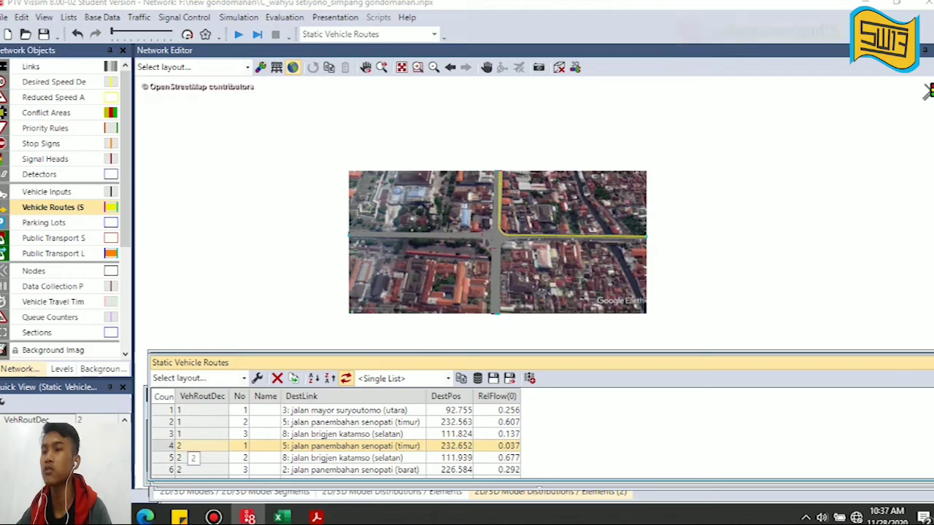
scroll(335, 438, "down", 1)
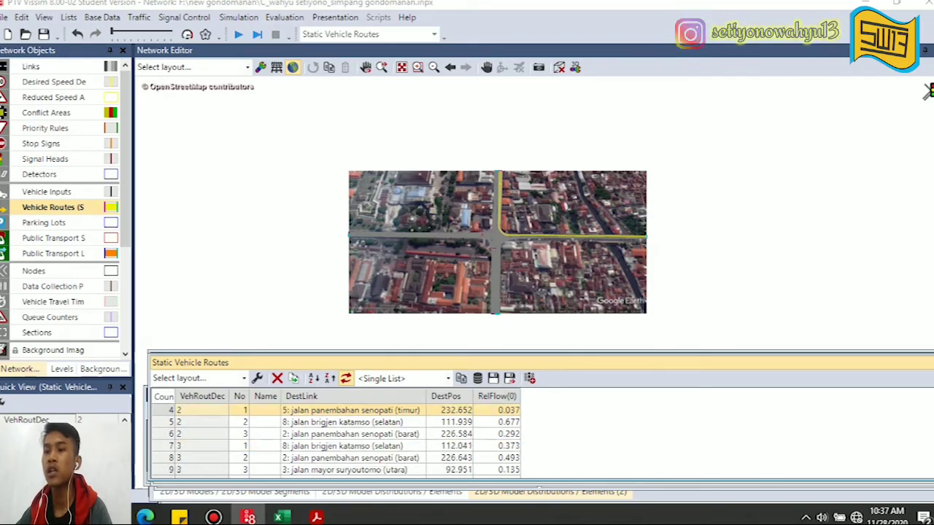
left_click(166, 446)
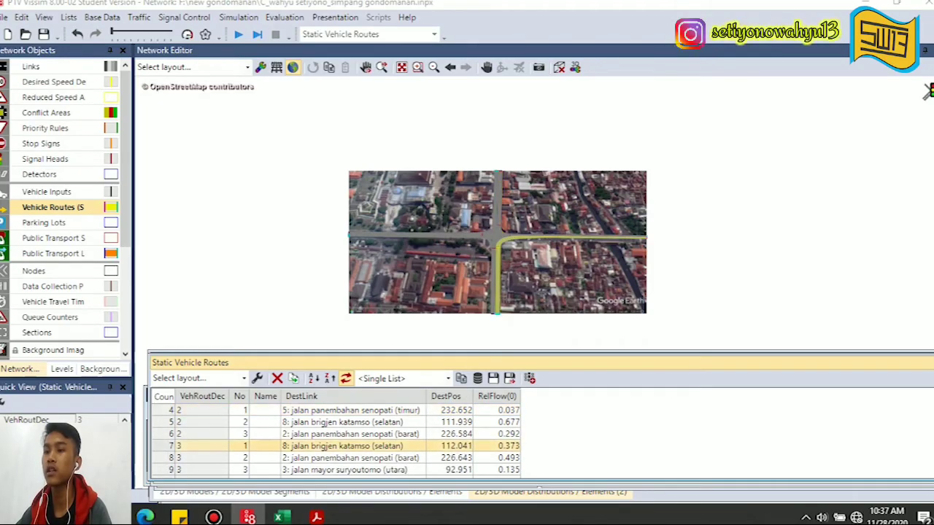
key("Down")
key("Down")
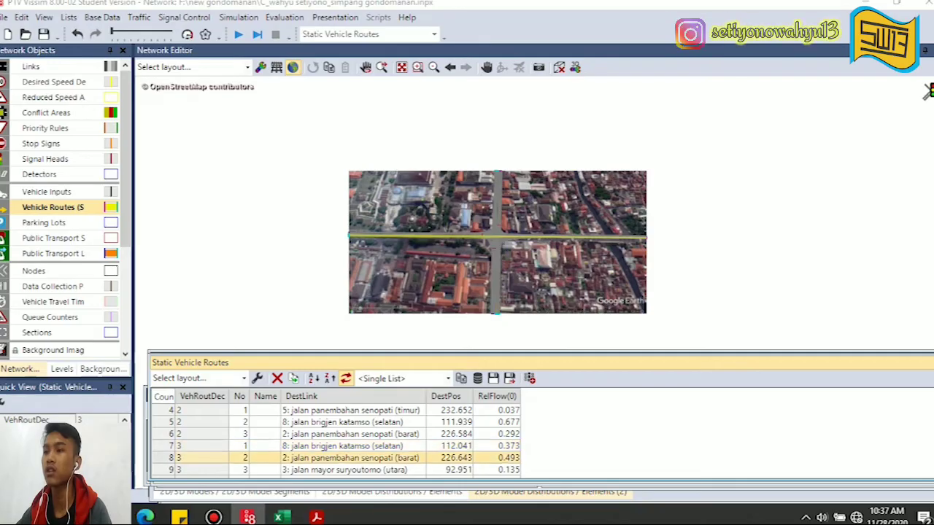
scroll(182, 456, "down", 1)
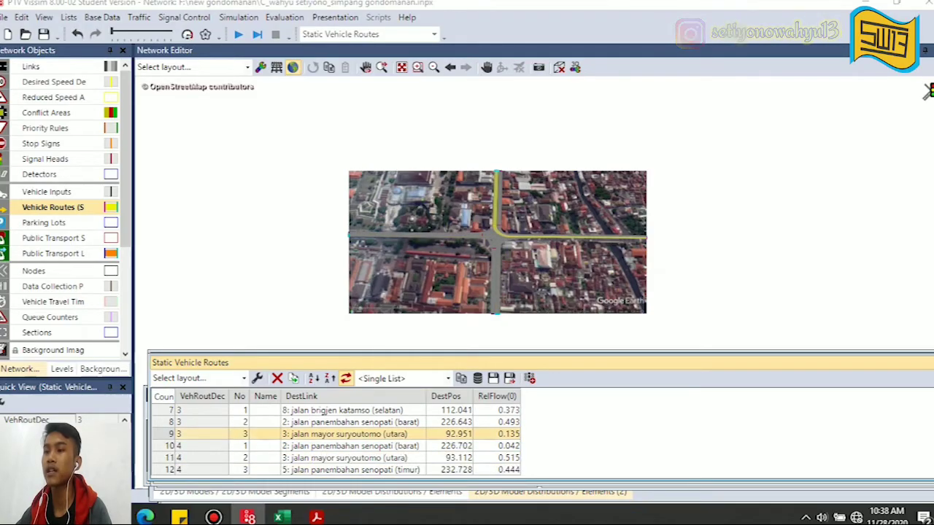
Highlight the three static routes of routing decision 4 one after another and examine their relative flows
key("Down")
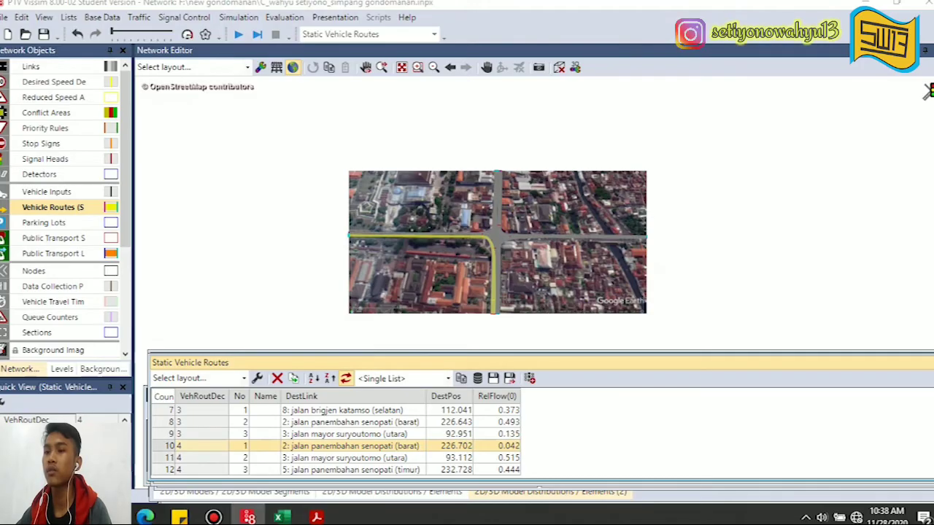
left_click(167, 458)
left_click(162, 469)
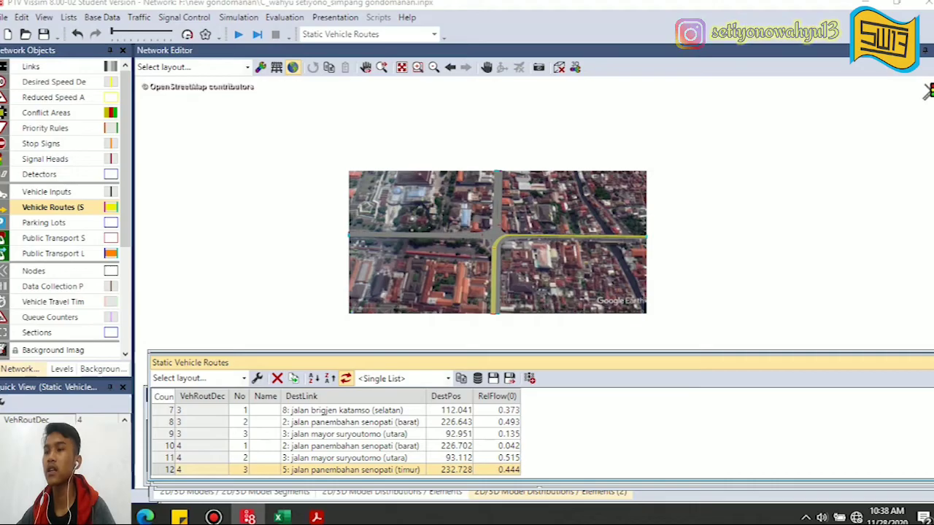
Switch to the KENDARAAN.xlsx workbook in Excel, review the other approaches' turning ratios, and return to PTV Vissim
left_click(278, 517)
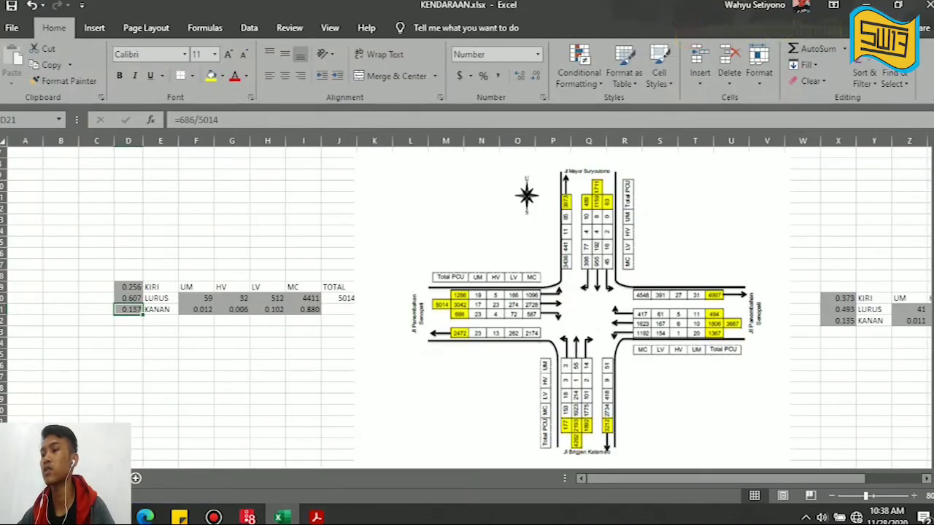
mouse_move(696, 479)
left_mouse_down()
mouse_move(752, 479)
mouse_move(683, 479)
left_mouse_up()
scroll(467, 307, "down", 7)
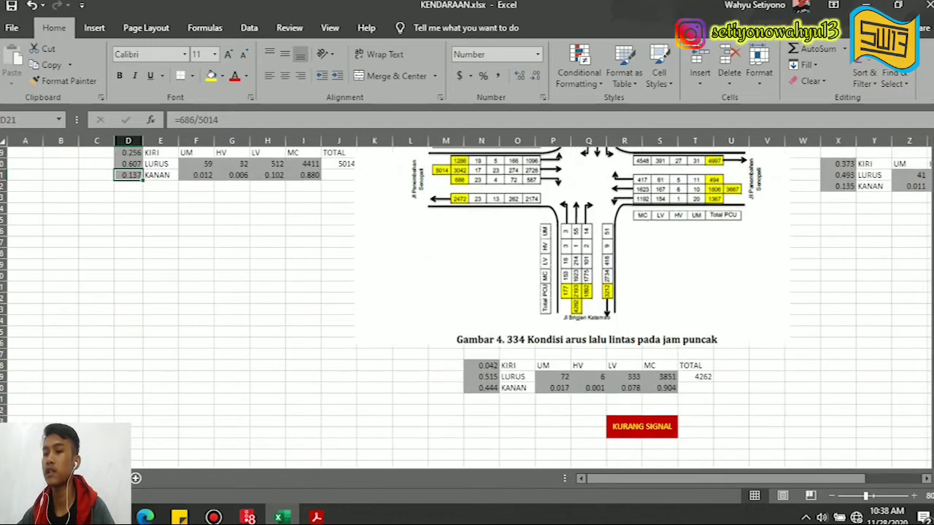
scroll(467, 307, "up", 8)
left_click(282, 517)
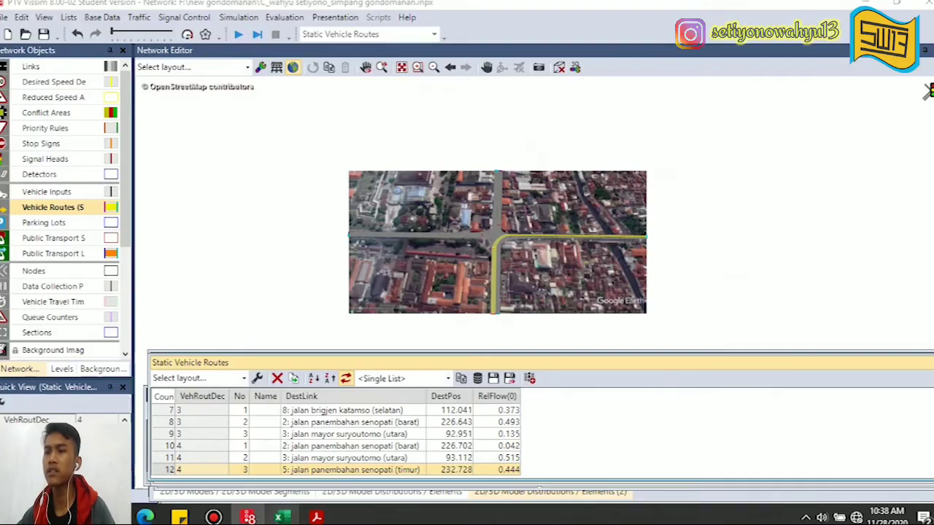
Activate Vehicle Inputs and show the vehicle volumes list from the western end of jalan panembahan senopati, replacing the static routes list
left_click(95, 191)
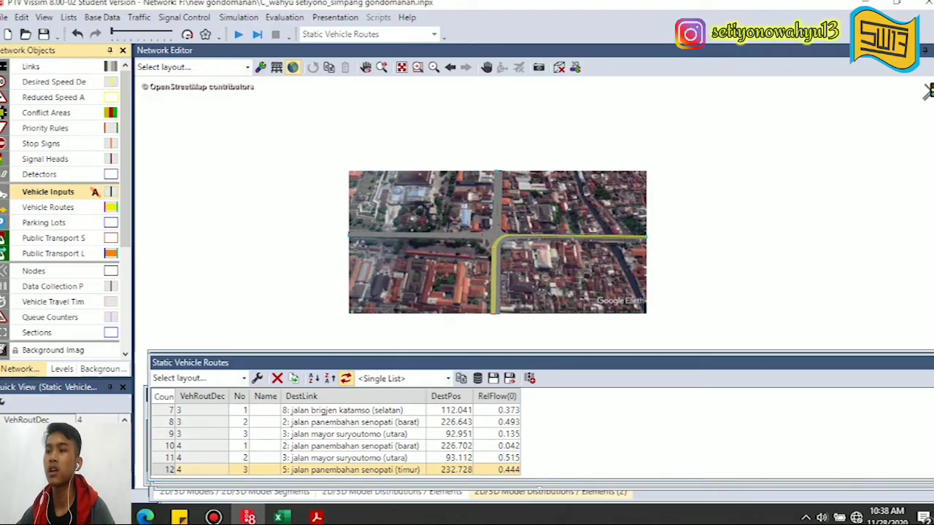
scroll(350, 234, "up", 3)
scroll(354, 237, "up", 5)
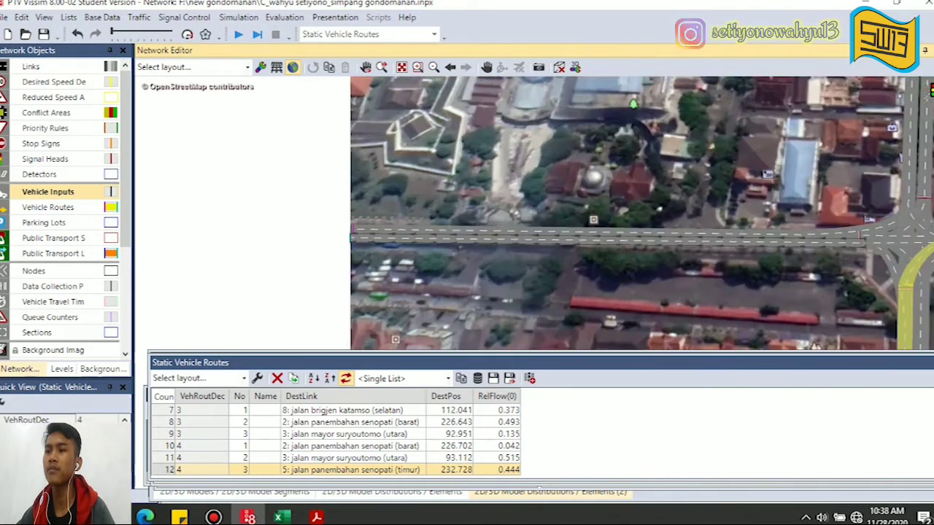
scroll(354, 237, "up", 2)
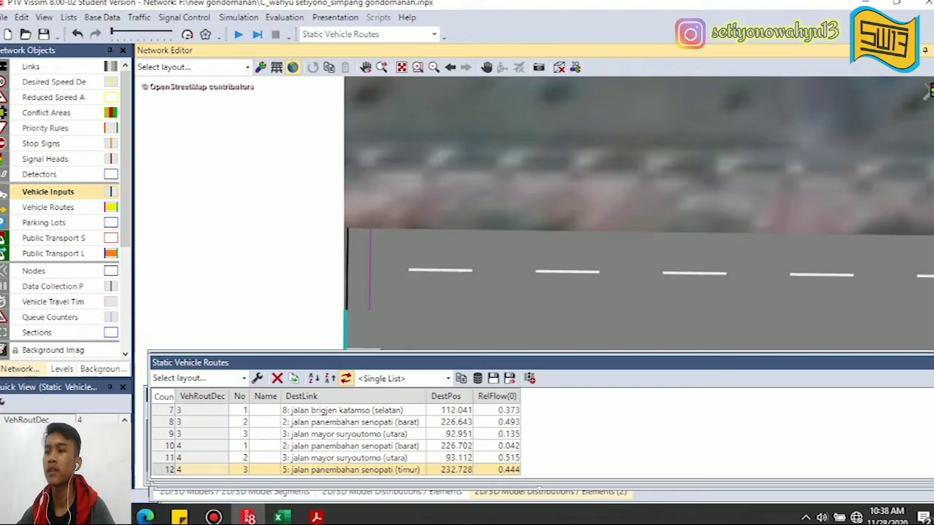
left_click(348, 255)
double_click(348, 256)
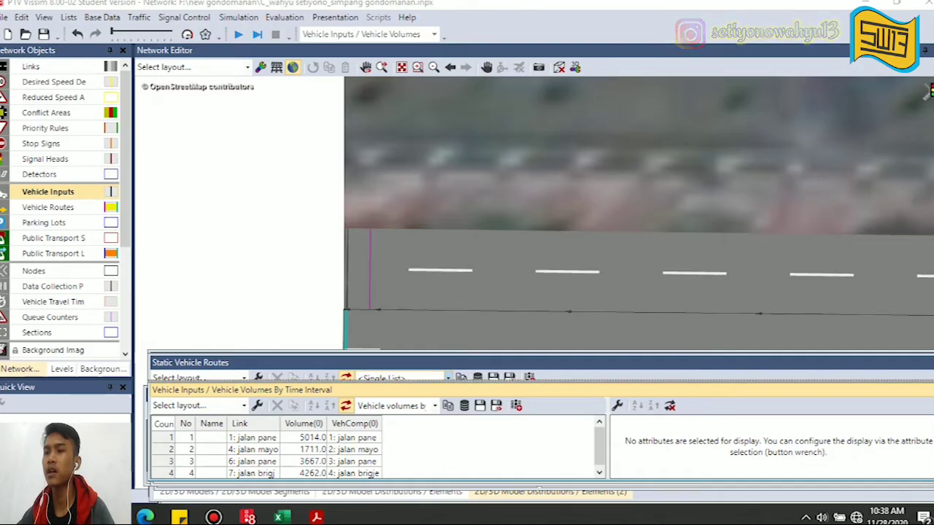
left_click(933, 363)
Examine the intersection network and the western approach link, where vehicles enter, alongside the vehicle inputs list
scroll(314, 278, "down", 4)
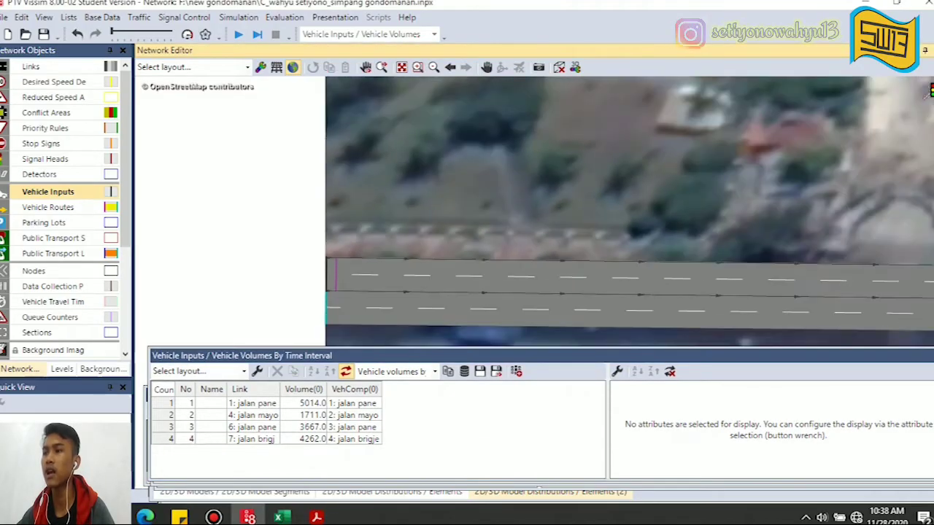
scroll(628, 211, "down", 5)
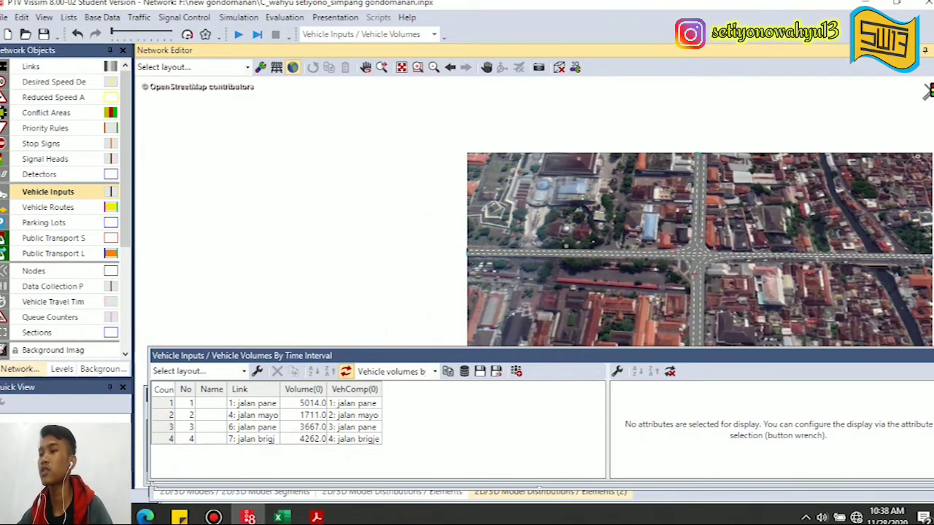
scroll(613, 245, "down", 2)
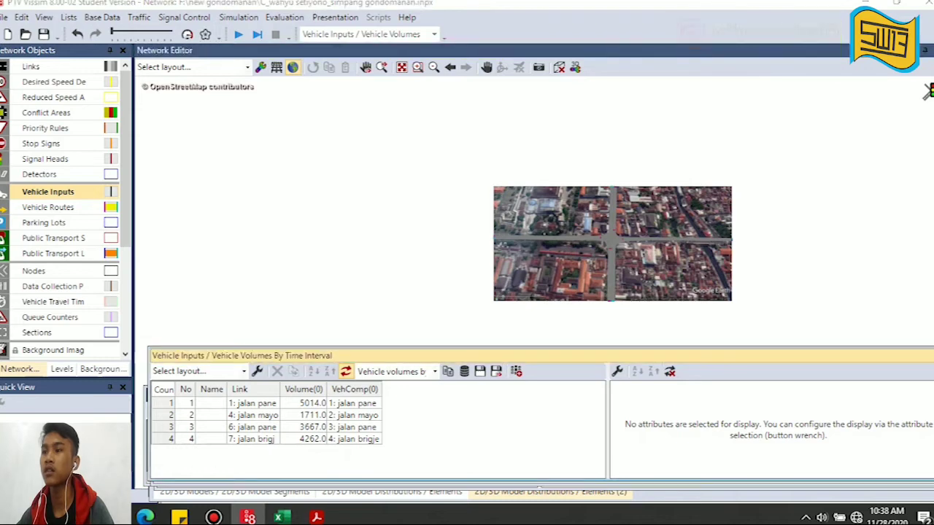
scroll(612, 241, "up", 5)
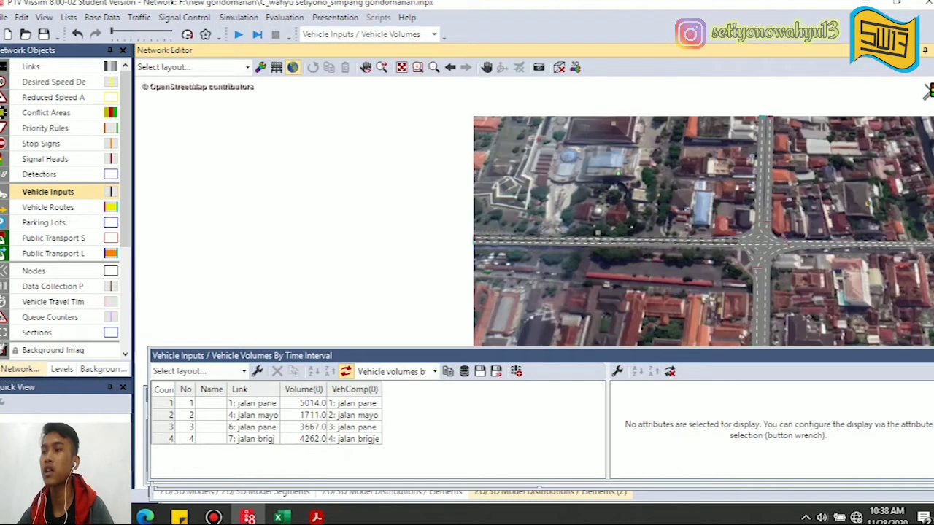
scroll(482, 242, "up", 1)
left_click(481, 243)
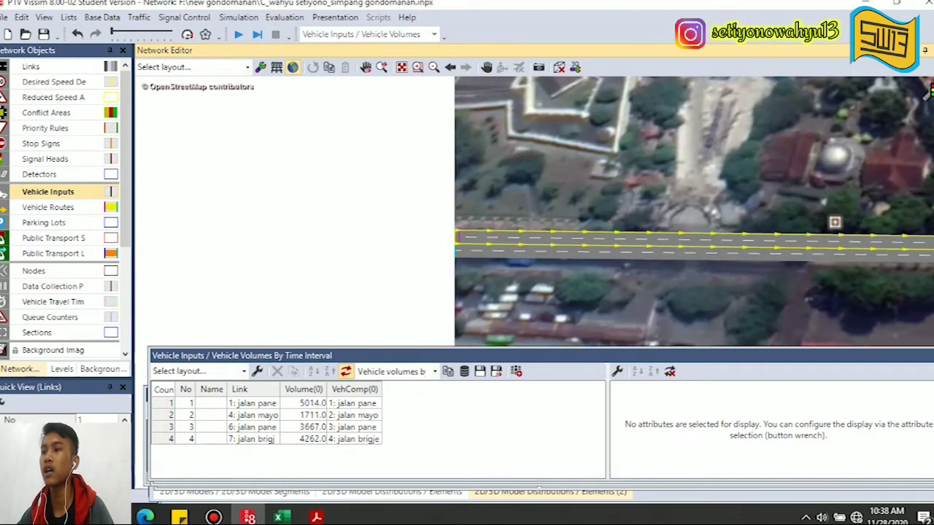
scroll(928, 91, "down", 1)
left_click(929, 91)
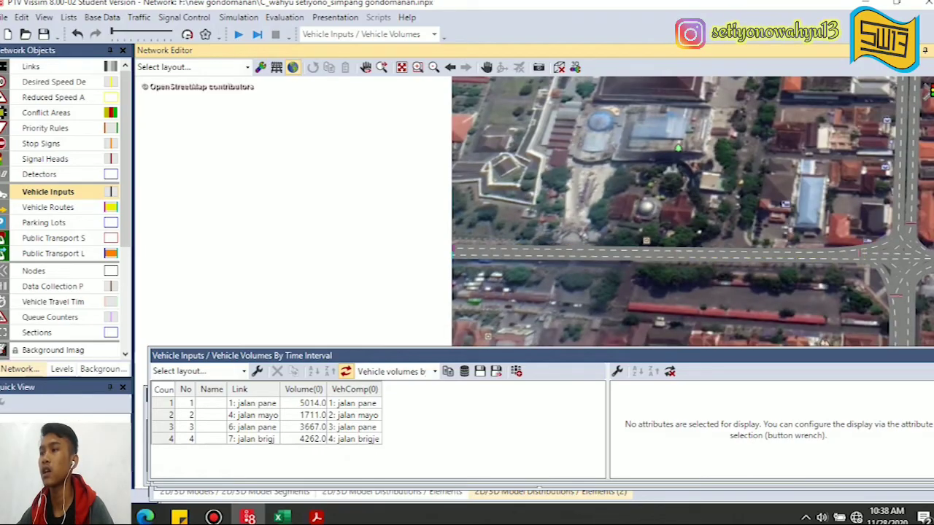
Select the northern approach link jalan mayor suryoutomo, clear the selection, and bring the whole intersection into view
scroll(928, 91, "down", 1)
left_click(739, 219)
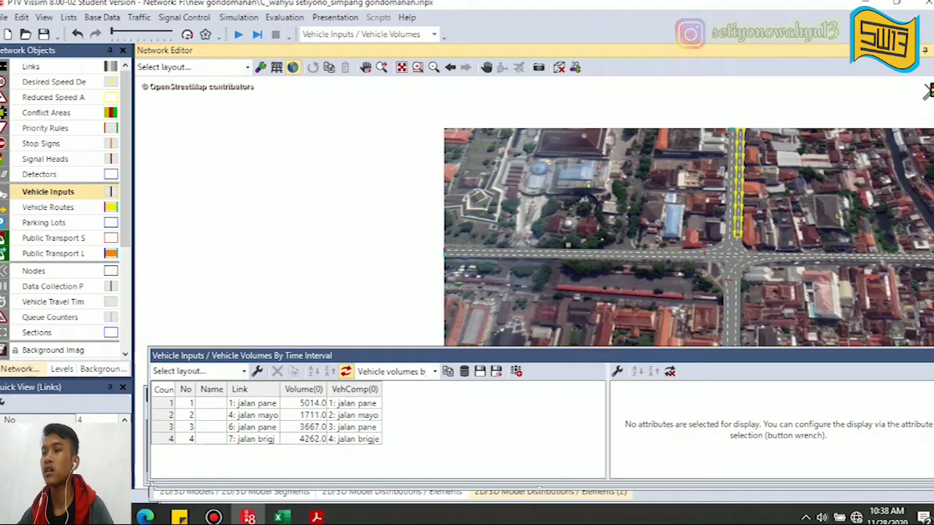
left_click(928, 92)
scroll(928, 91, "down", 1)
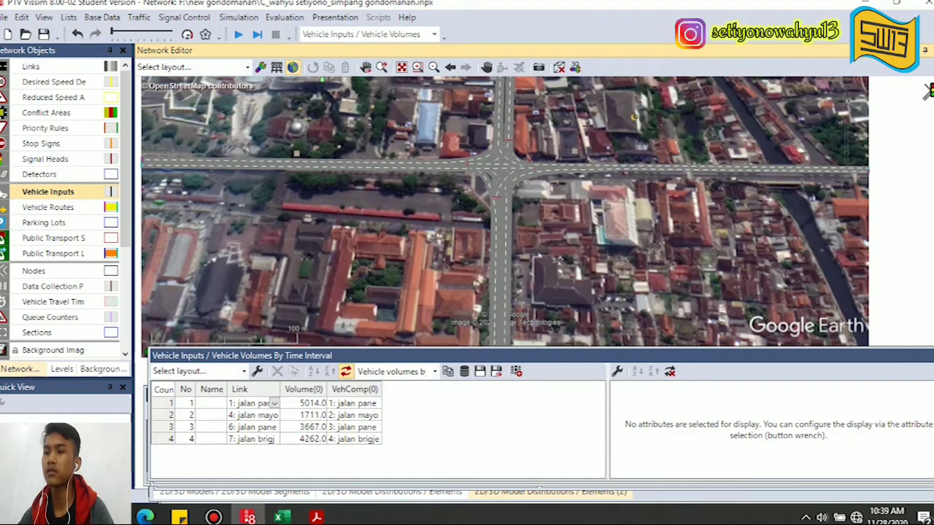
Check the link choices of vehicle input 1 and the vehicle compositions assigned to inputs 1 and 2, keeping the current assignments
left_click(252, 403)
left_click(273, 404)
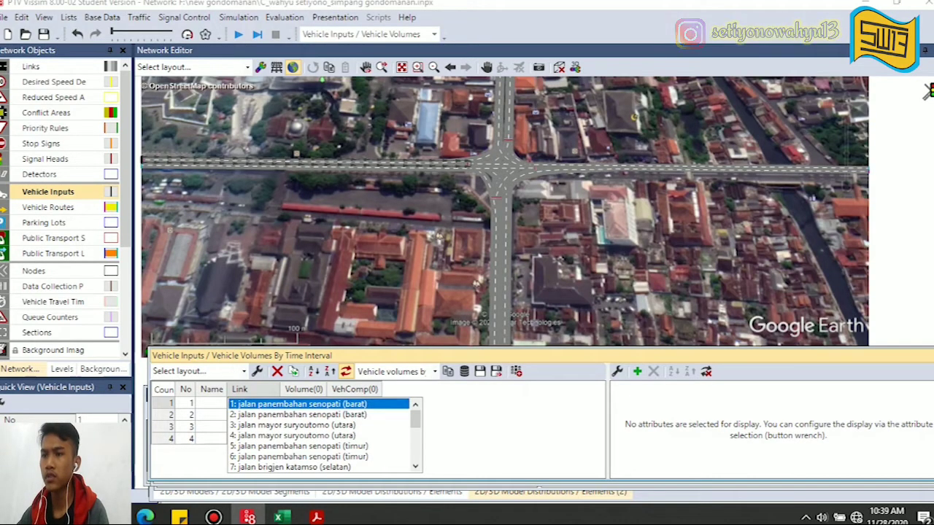
key("Return")
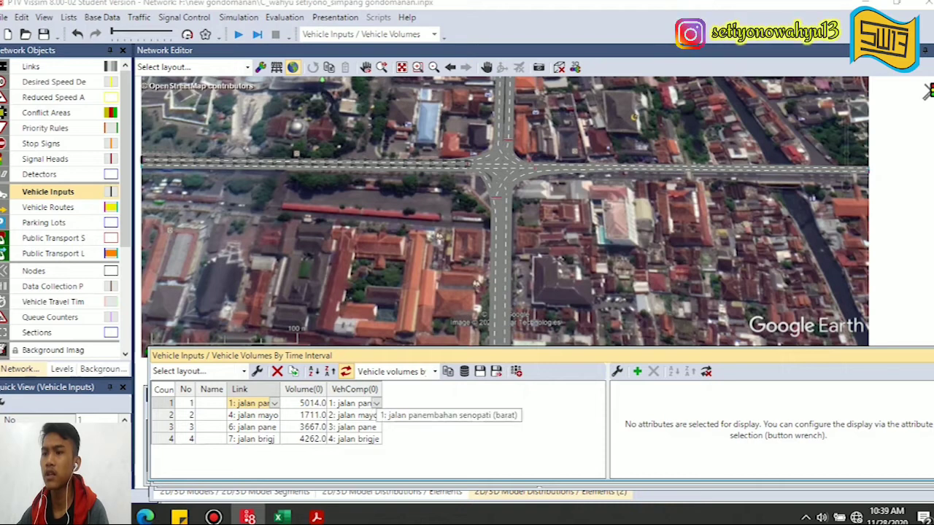
left_click(376, 403)
left_click(376, 404)
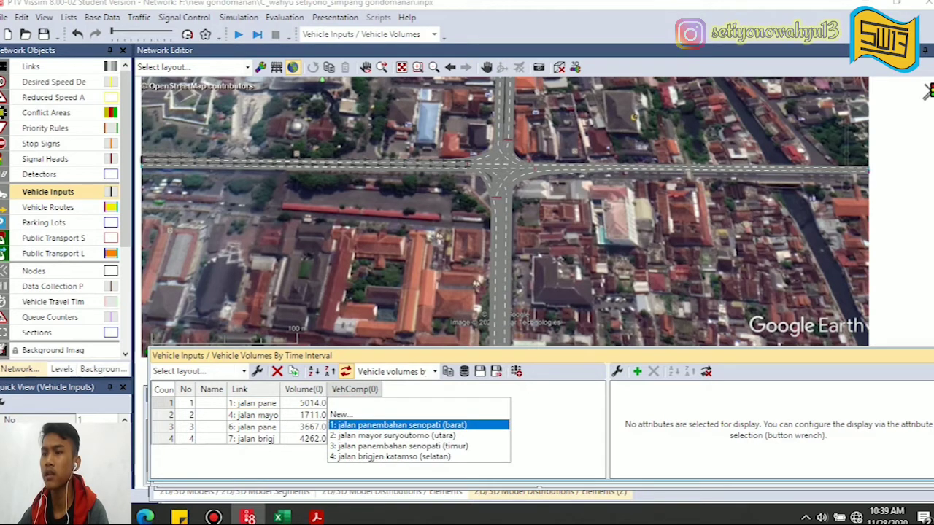
key("Return")
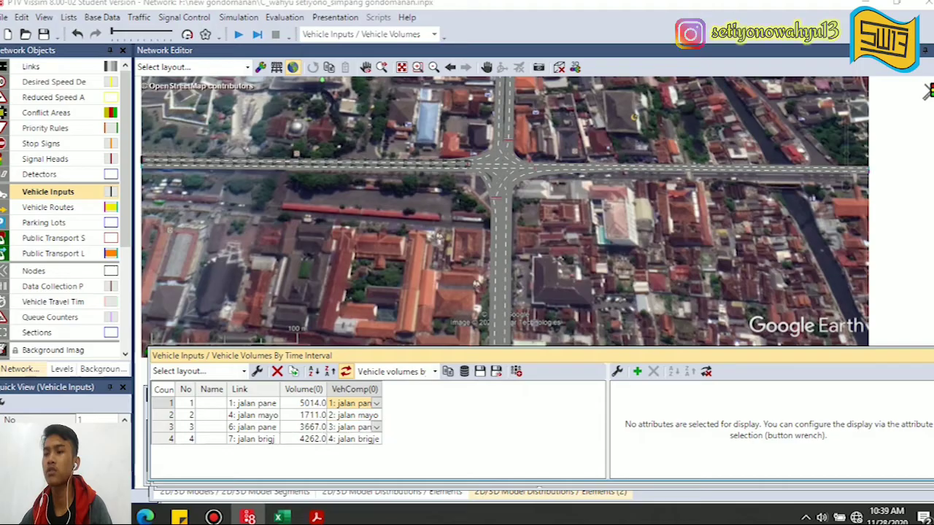
left_click(376, 415)
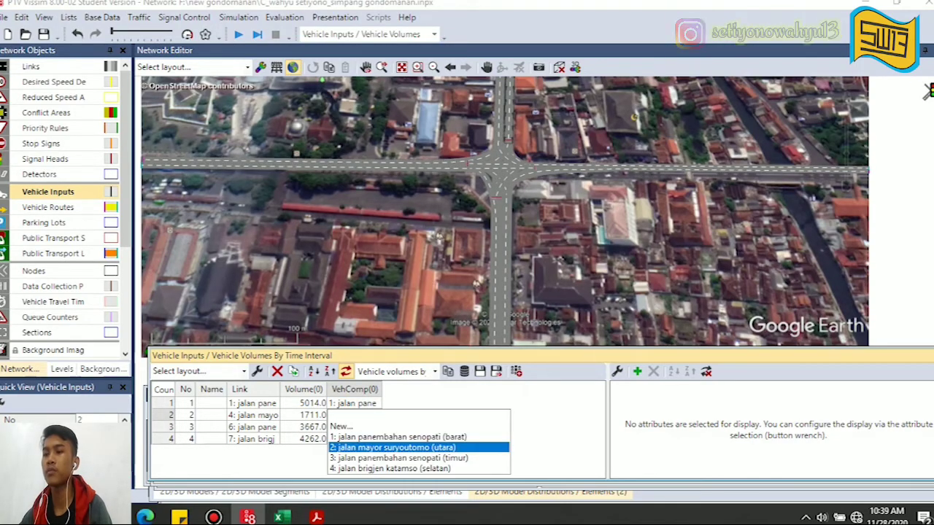
left_click(394, 447)
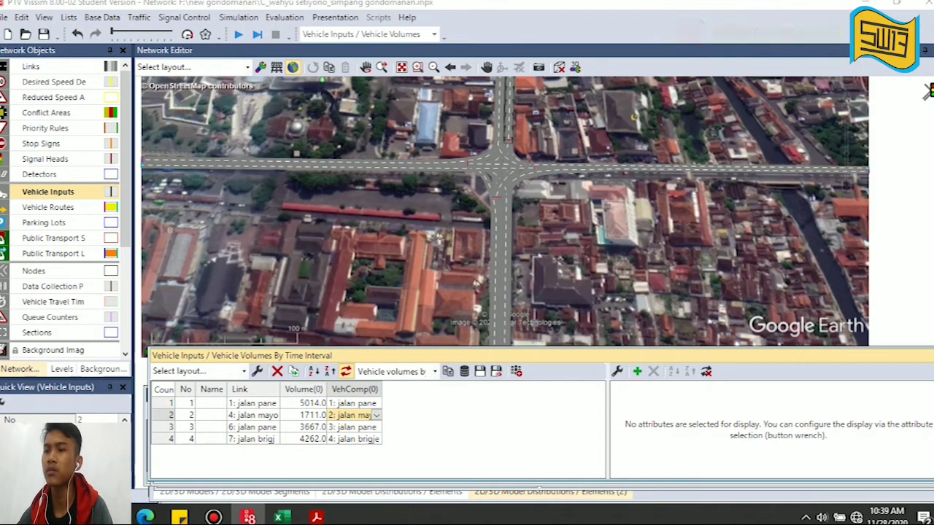
Check the approach totals in the KENDARAAN.xlsx workbook, return to PTV Vissim, and examine the volume of each of the four vehicle inputs
left_click(278, 518)
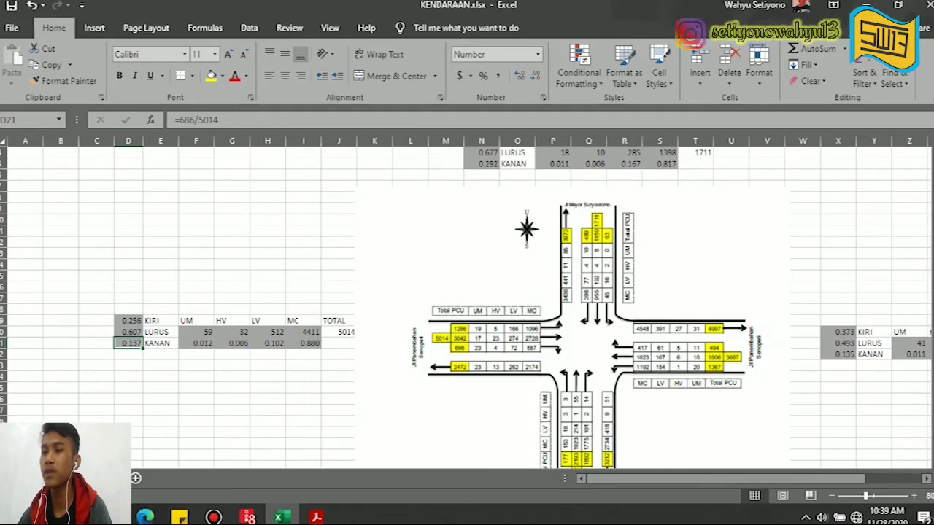
left_click(278, 518)
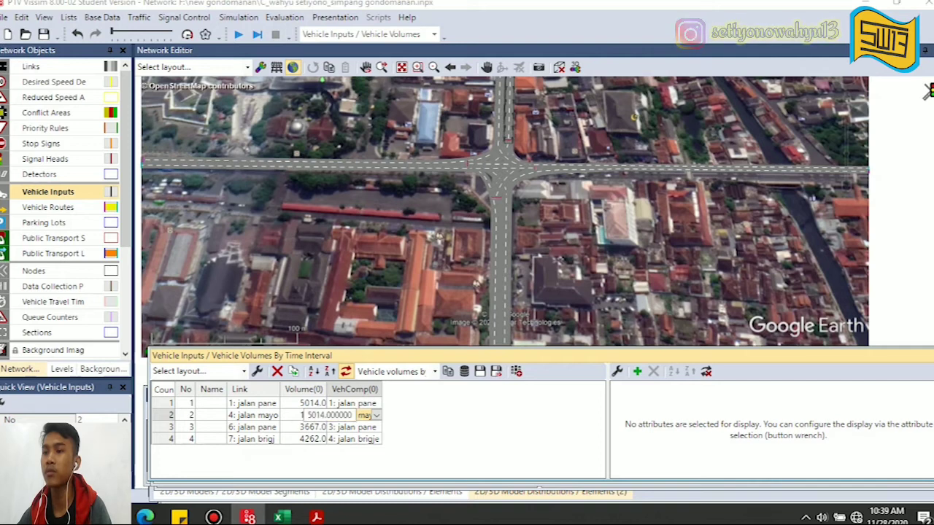
left_click(311, 403)
left_click(311, 415)
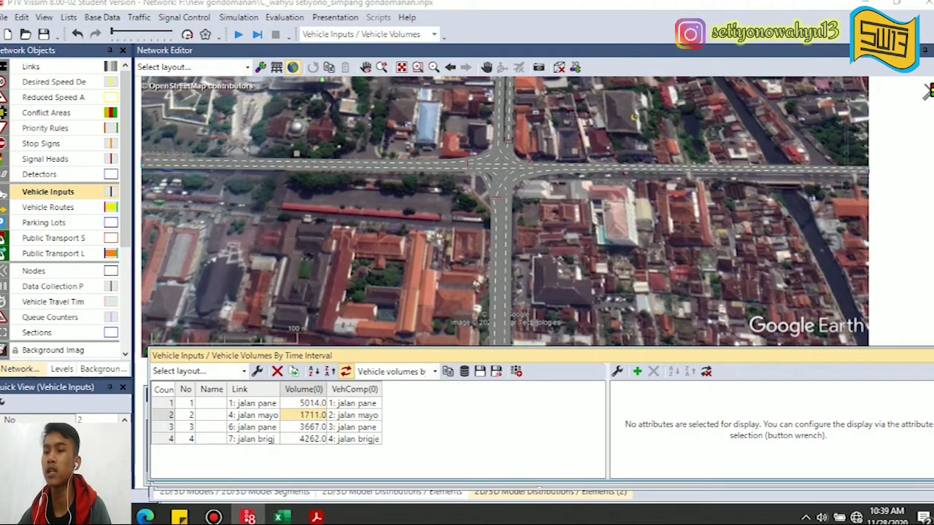
left_click(312, 427)
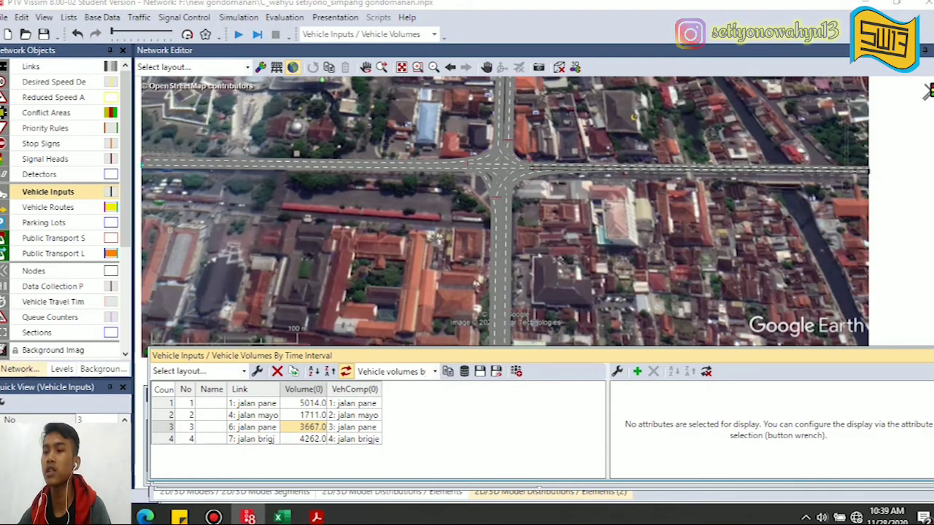
left_click(311, 439)
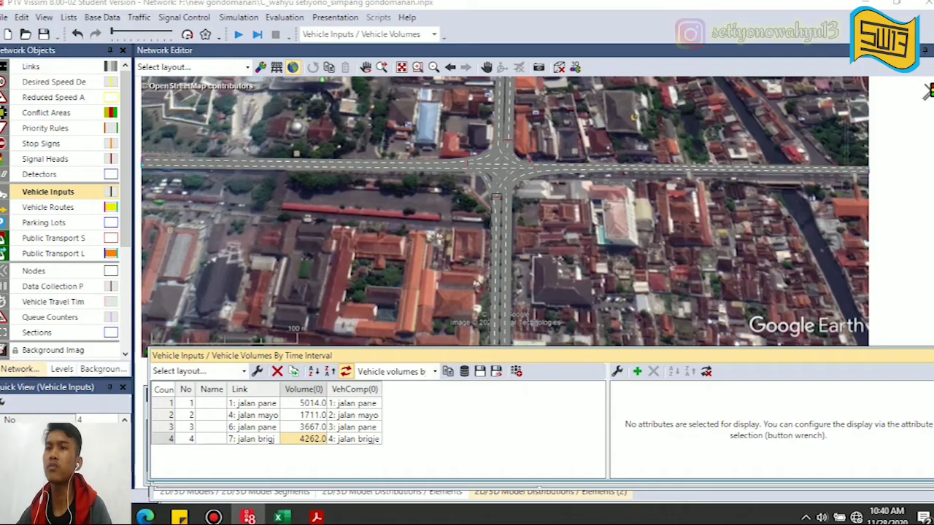
Show the signal controllers list, select signal control simpang, and enlarge the list until all four signal groups fit
left_click(69, 17)
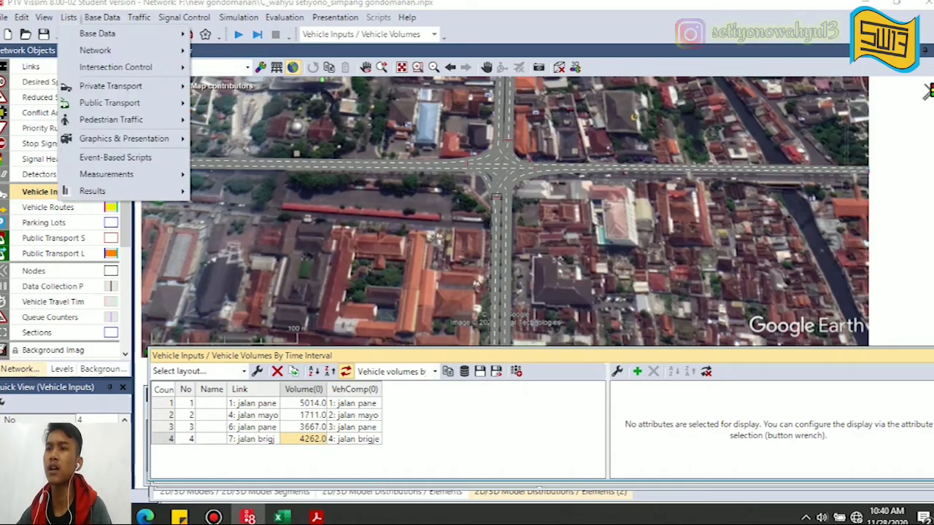
mouse_move(109, 85)
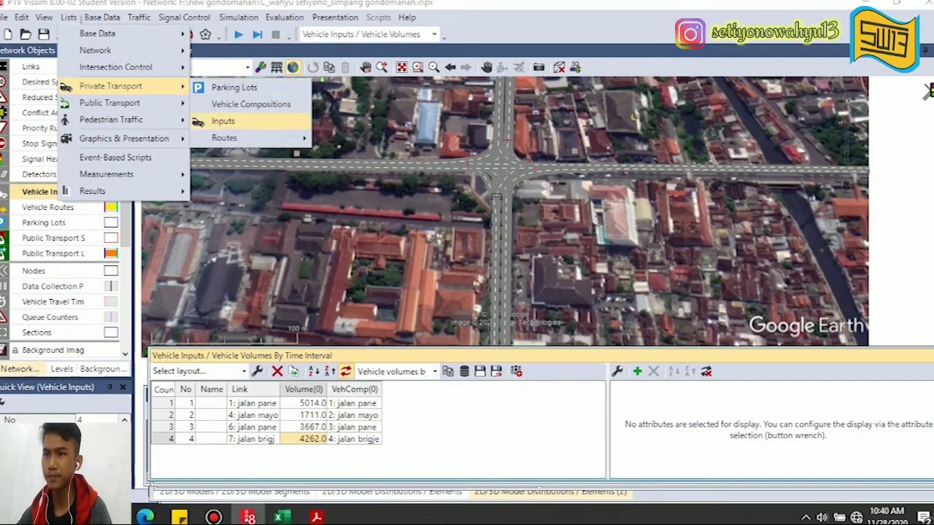
mouse_move(224, 137)
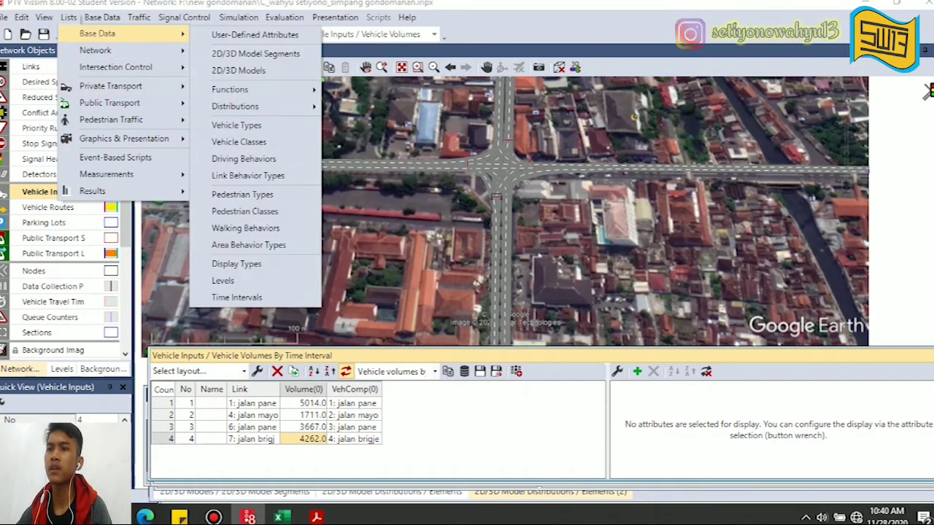
mouse_move(102, 18)
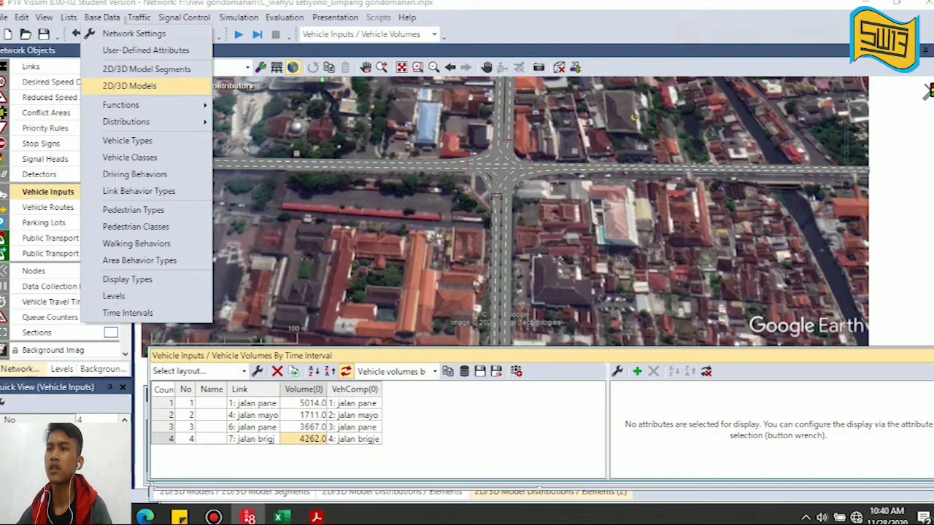
mouse_move(120, 105)
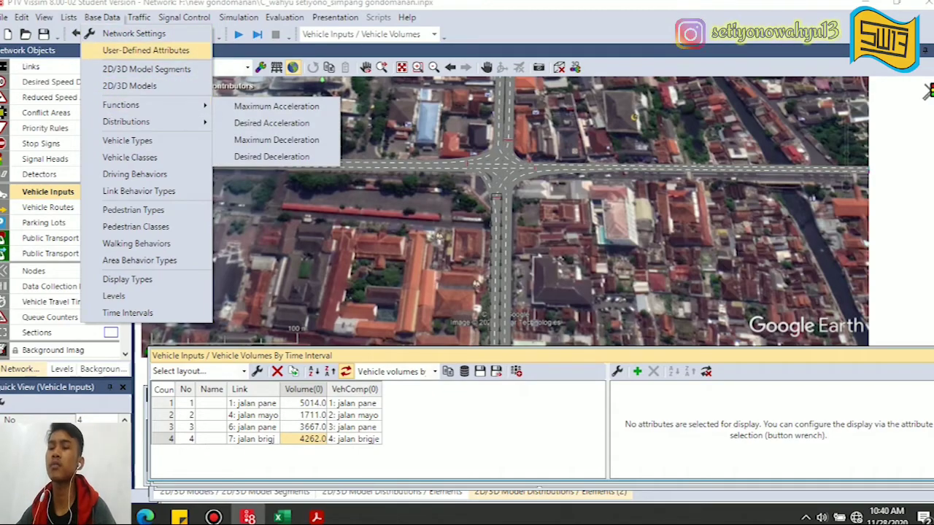
mouse_move(184, 17)
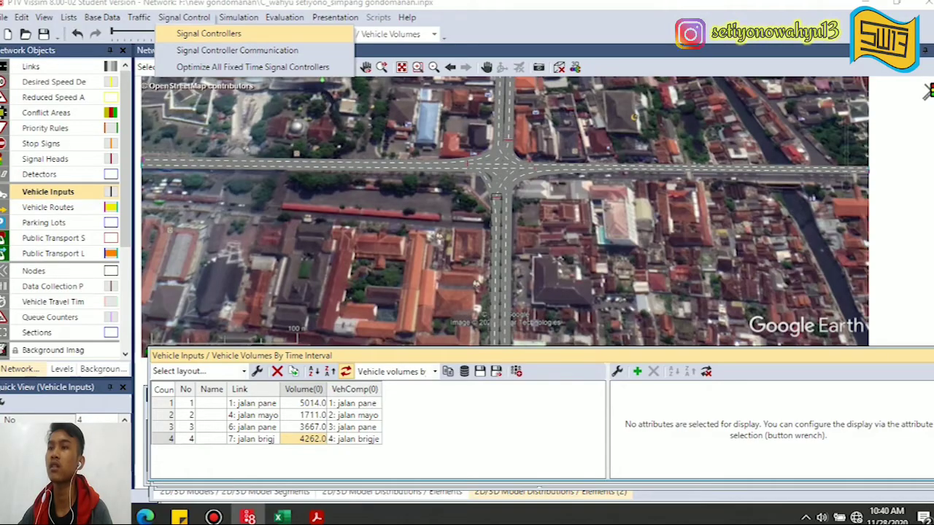
key("Escape")
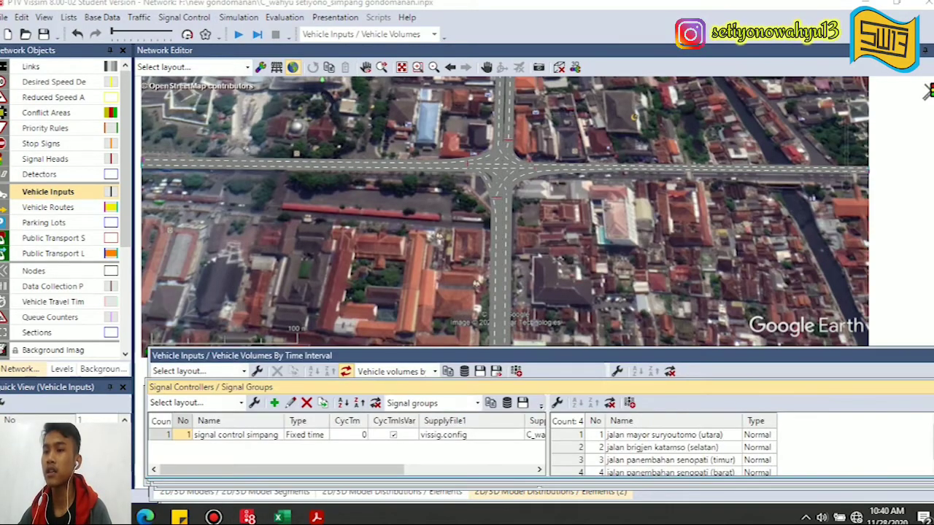
left_click(161, 435)
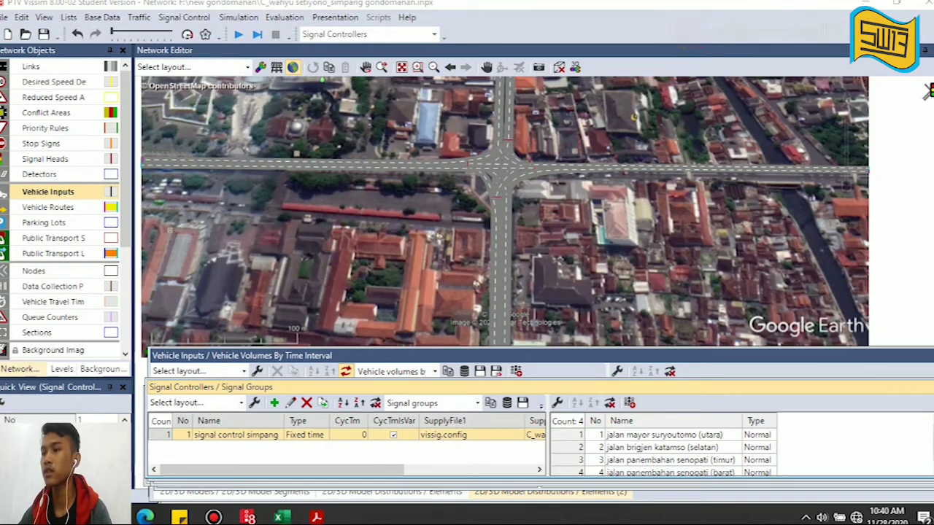
left_click_drag(686, 380, 686, 356)
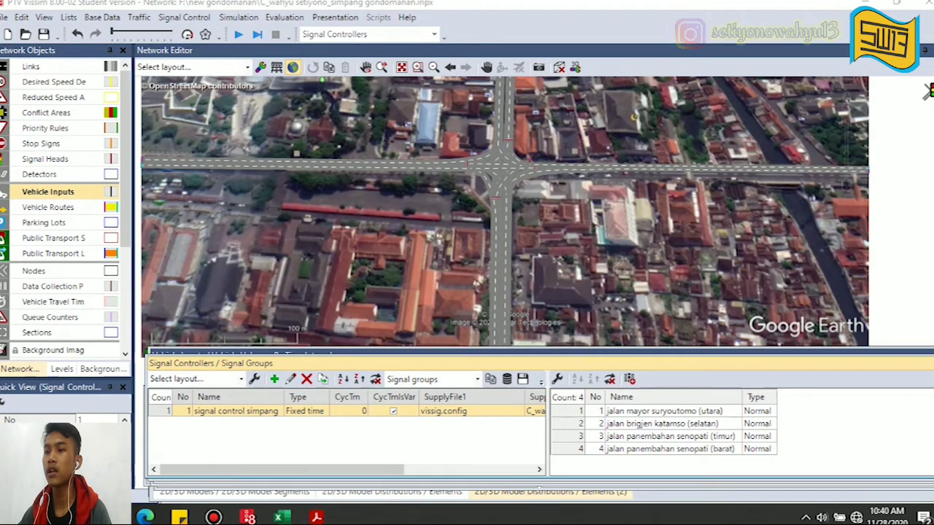
Open the properties of signal control simpang and launch its fixed-time signal control editor
double_click(185, 410)
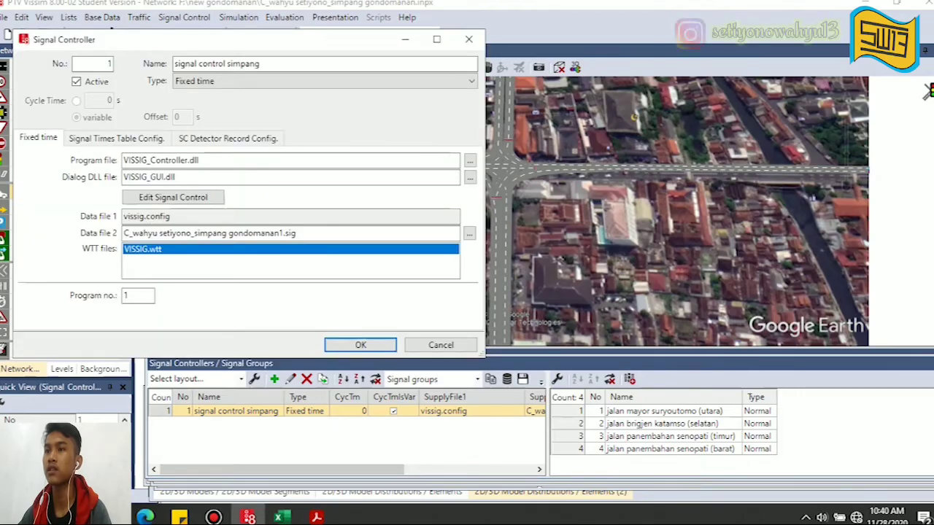
left_click_drag(219, 40, 372, 108)
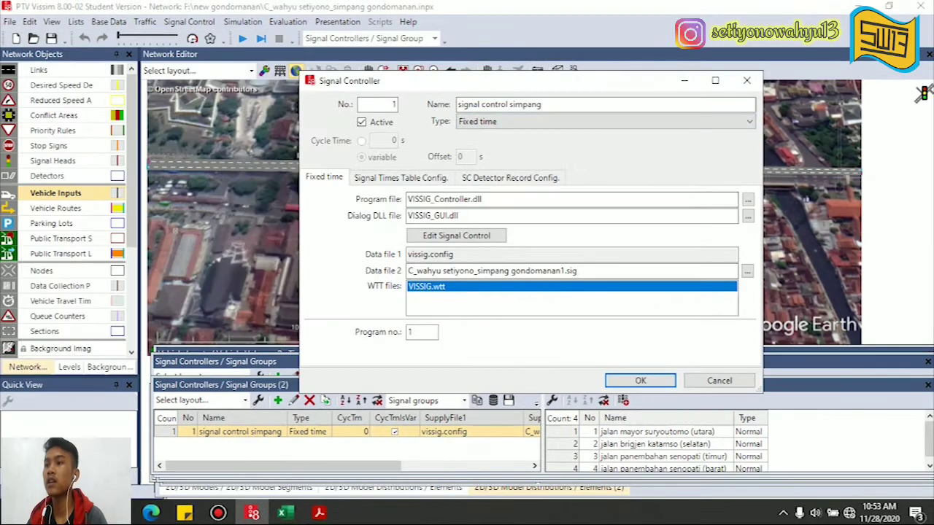
left_click_drag(482, 81, 444, 67)
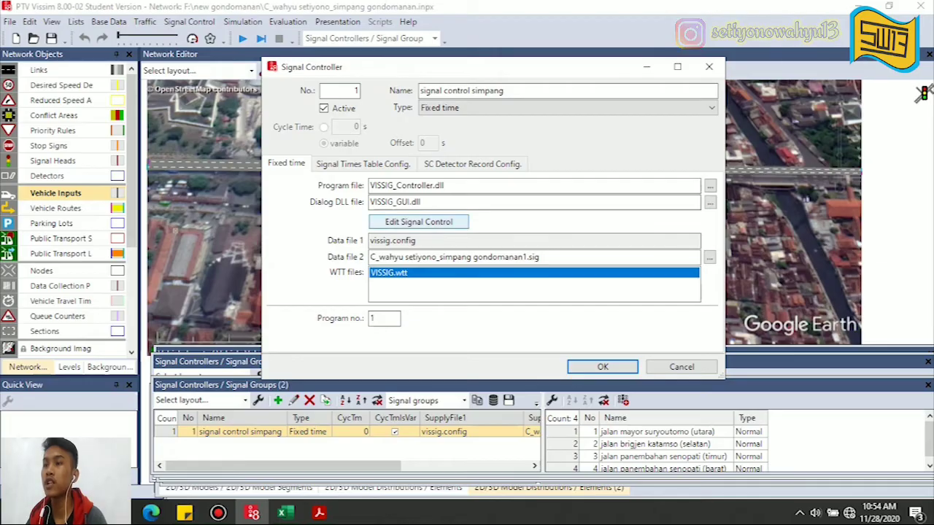
left_click(418, 222)
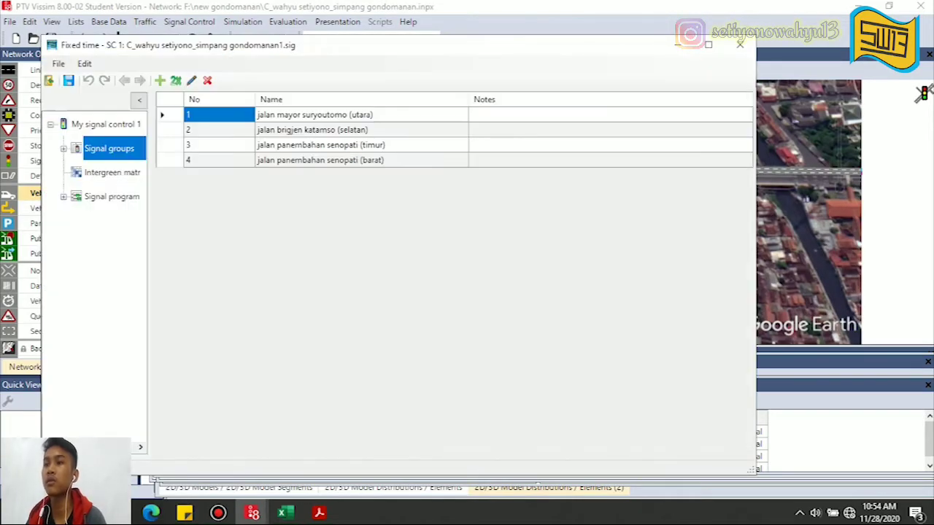
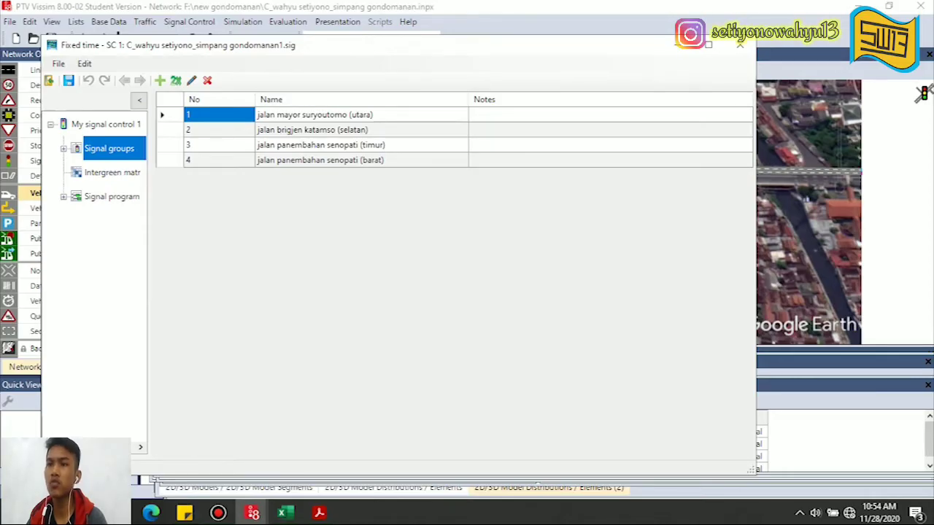
Expand the signal groups and examine the default sequence and minimum durations of jalan mayor suryoutomo (utara)
left_click(63, 149)
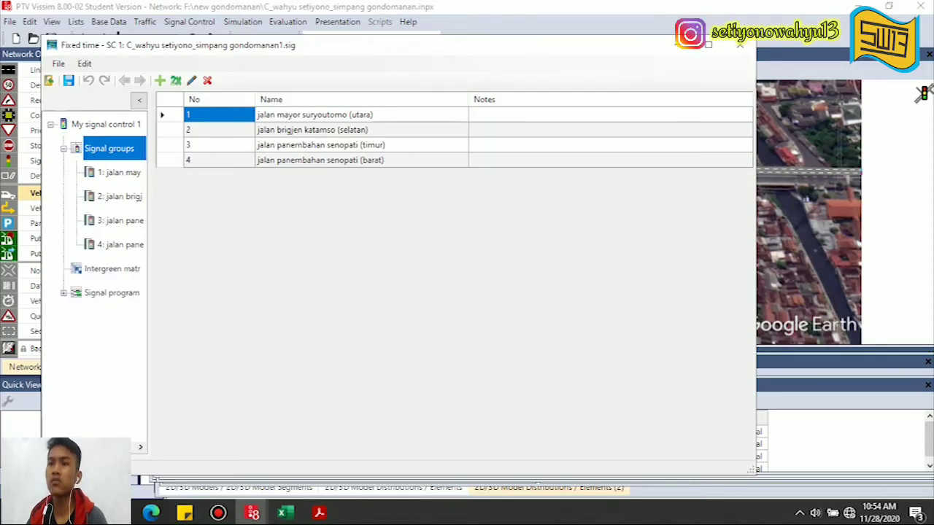
left_click(118, 173)
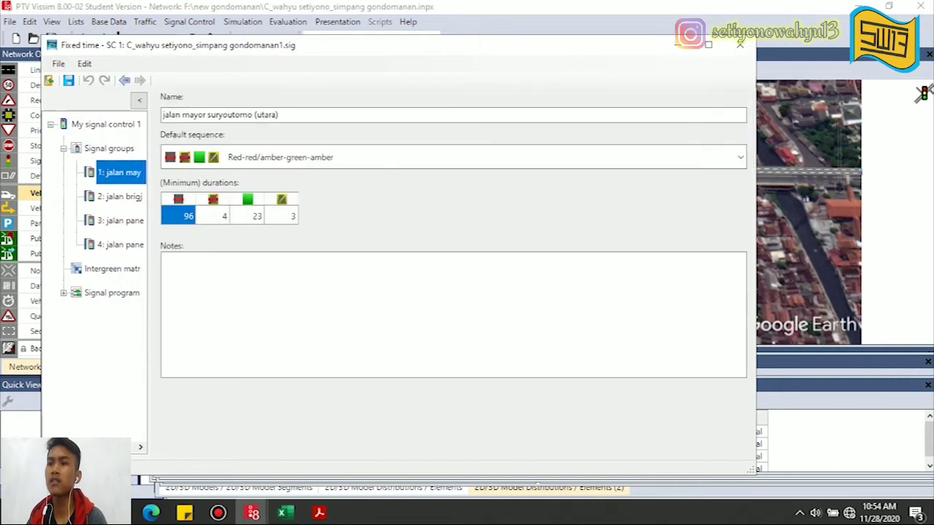
left_click(109, 149)
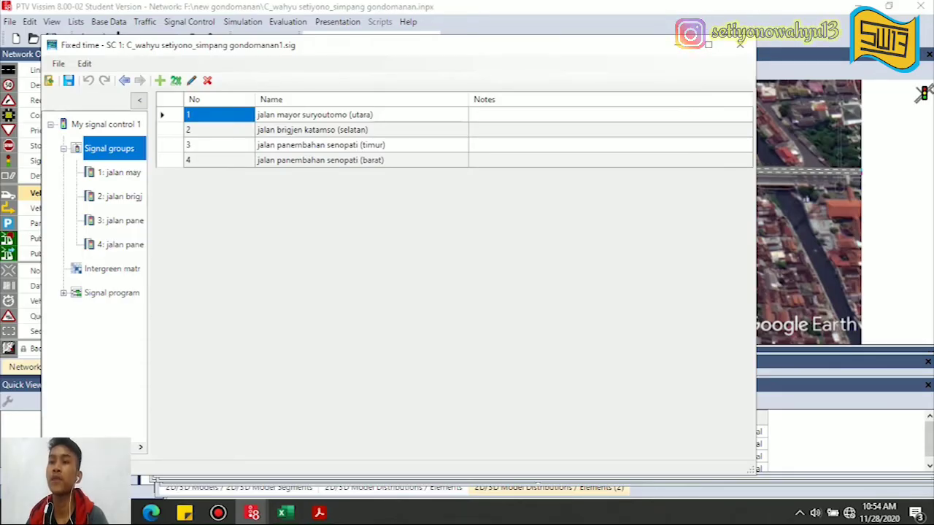
left_click(119, 173)
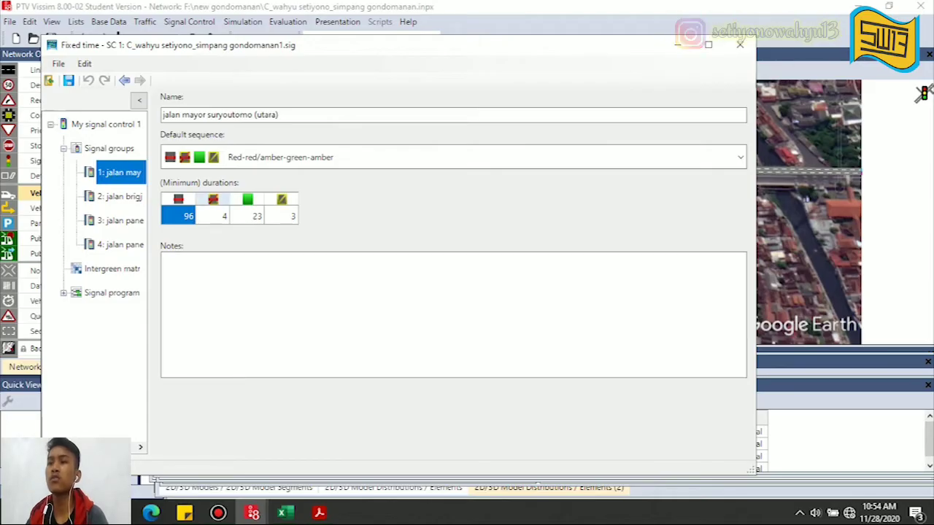
left_click(110, 149)
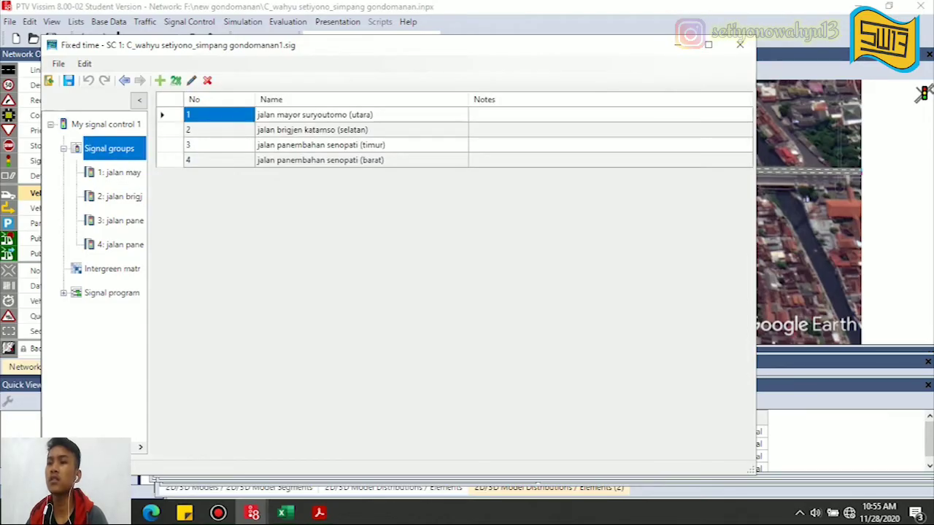
Check the signal program's cycle time, return to the signal groups, and reopen the settings of jalan mayor suryoutomo (utara)
left_click(112, 292)
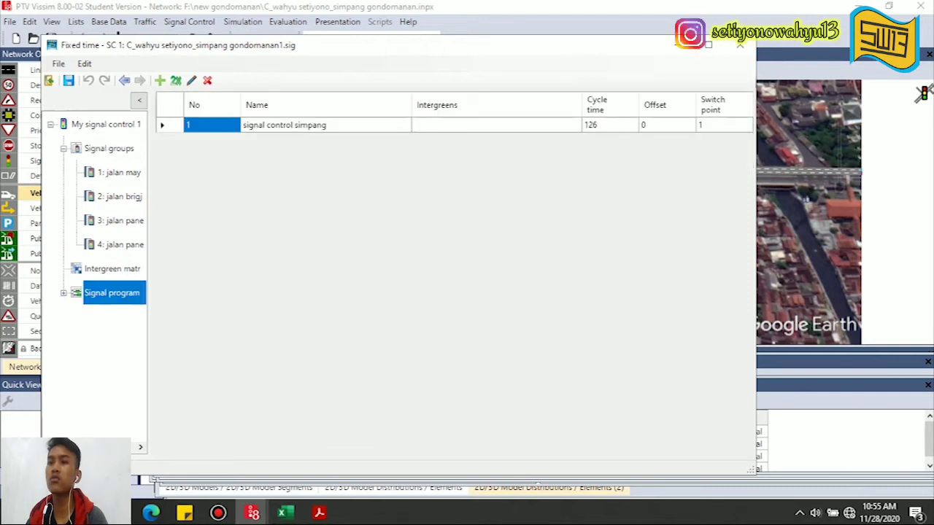
left_click(109, 148)
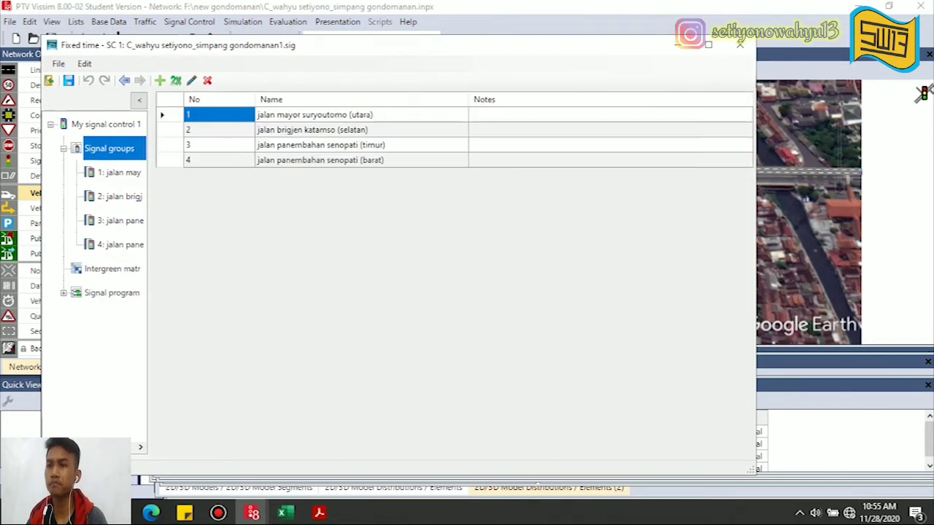
left_click(119, 173)
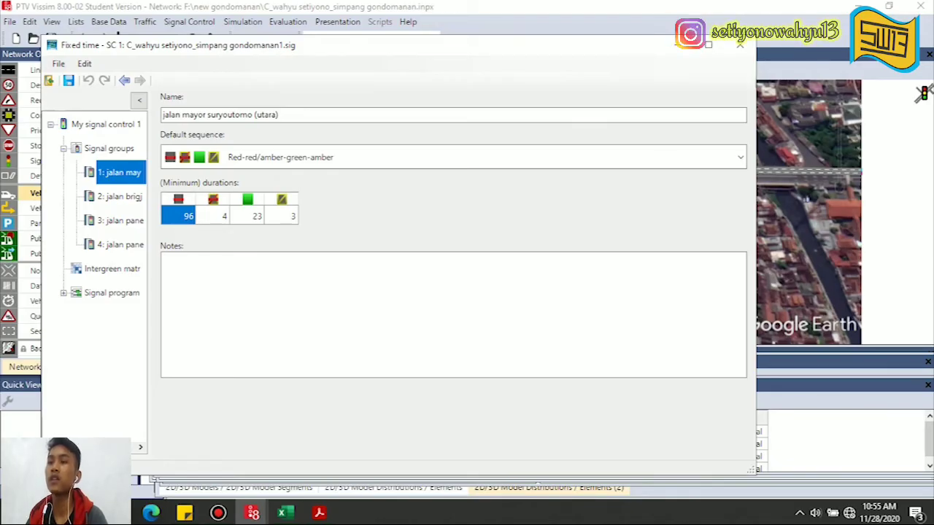
Examine the default sequence and minimum durations of jalan brigjen katamso (selatan) and both jalan panembahan senopati signal groups
left_click(120, 197)
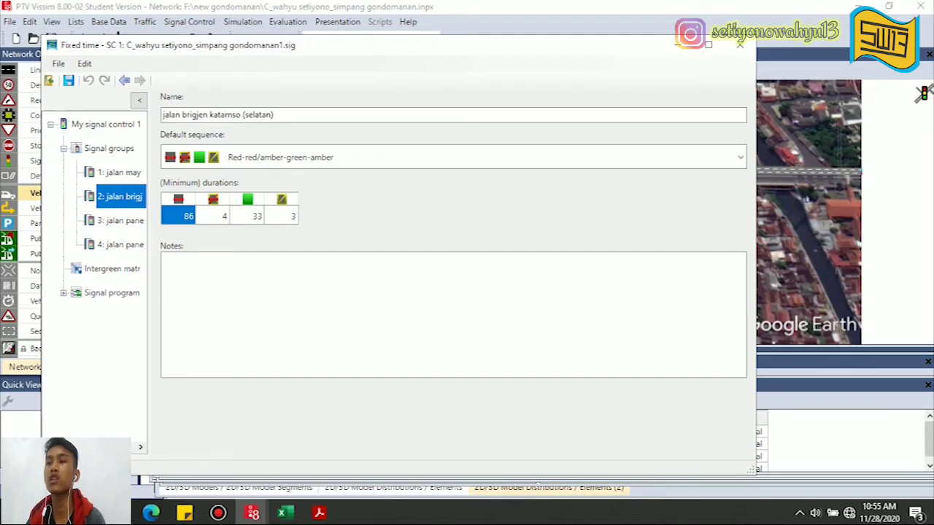
left_click(120, 221)
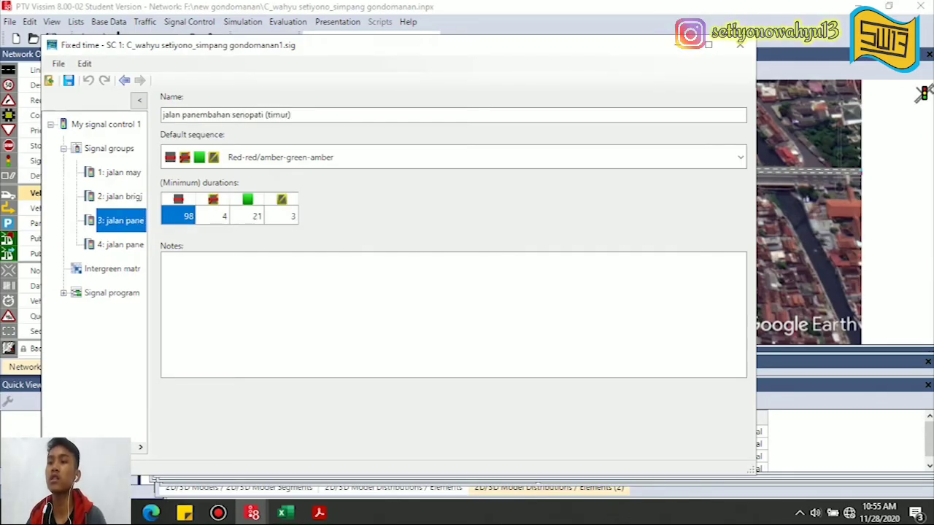
left_click(120, 244)
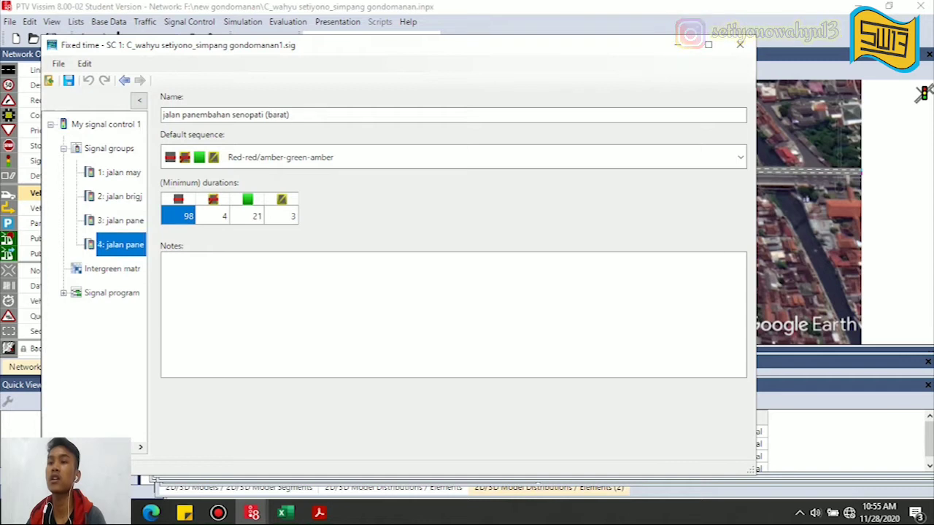
left_click(121, 220)
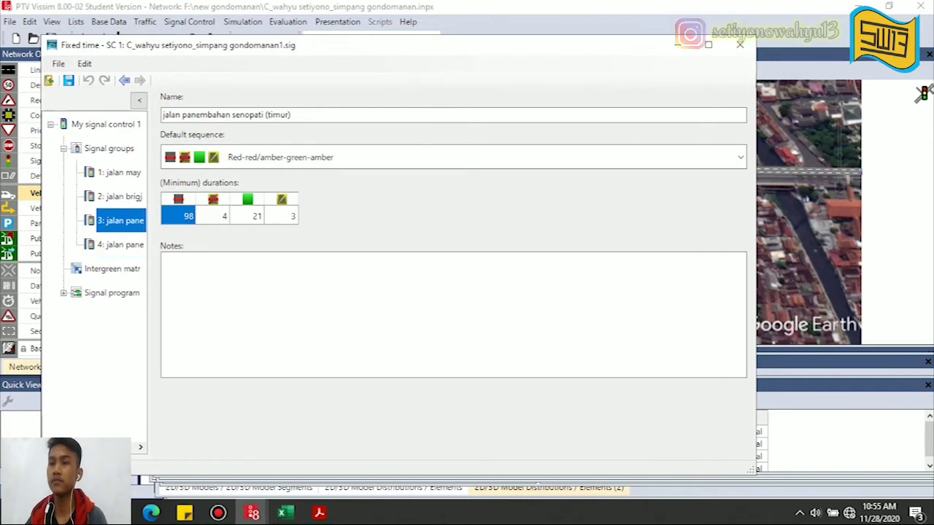
left_click(121, 245)
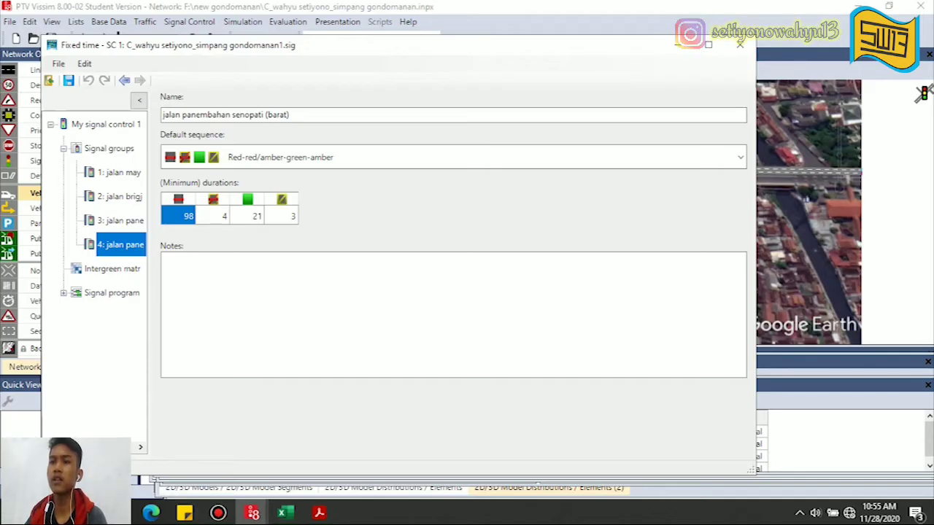
Open signal program 1, signal control simpang, and inspect the signal timing of its signal groups row by row
left_click(112, 293)
left_click(64, 293)
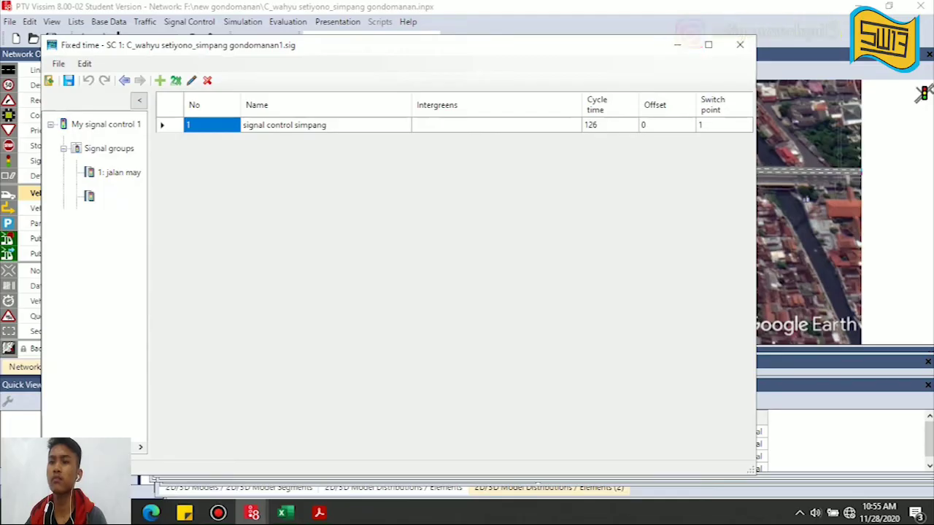
left_click(120, 316)
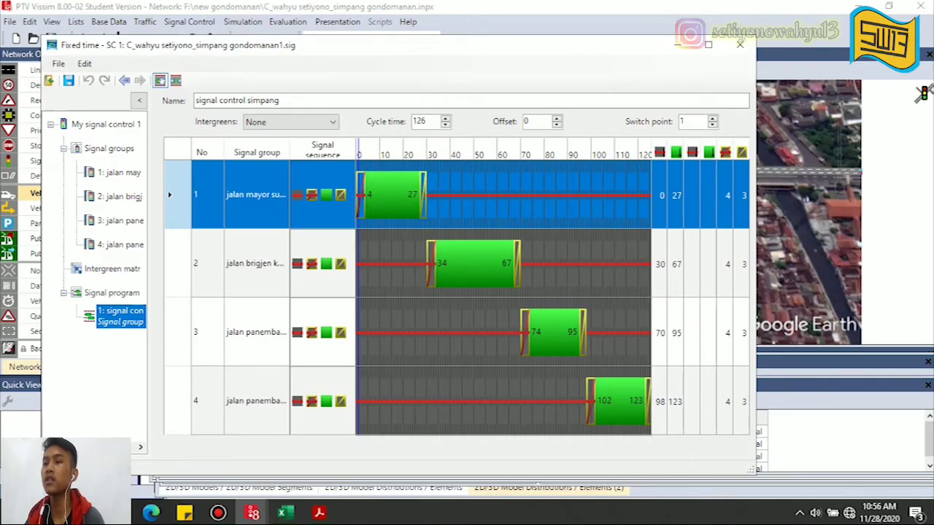
left_click(255, 264)
left_click(256, 331)
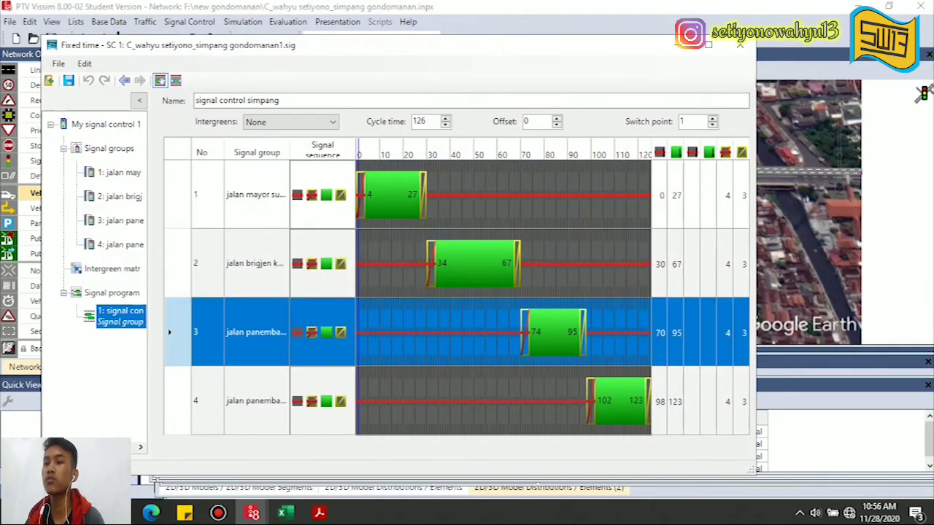
left_click(255, 401)
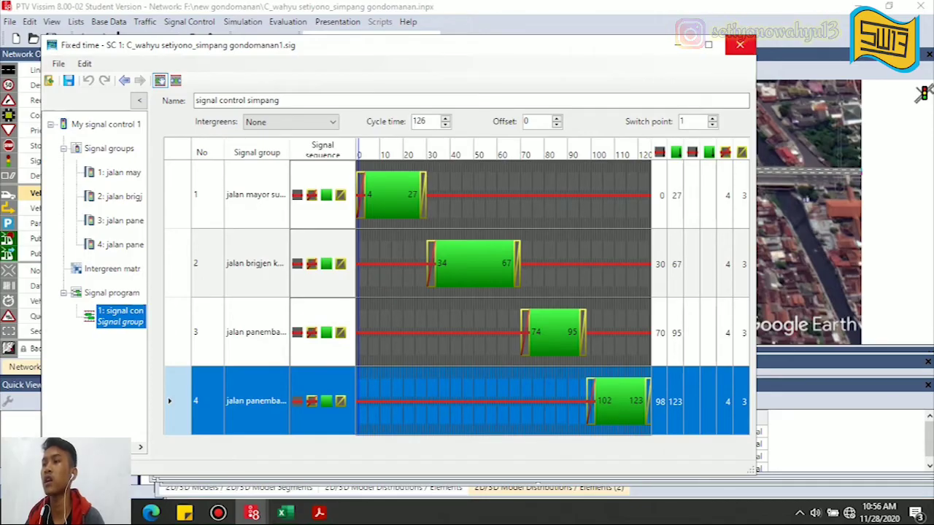
Close the fixed-time editor and cancel the signal controller's properties, accepting that external data changes are not reverted
left_click(740, 44)
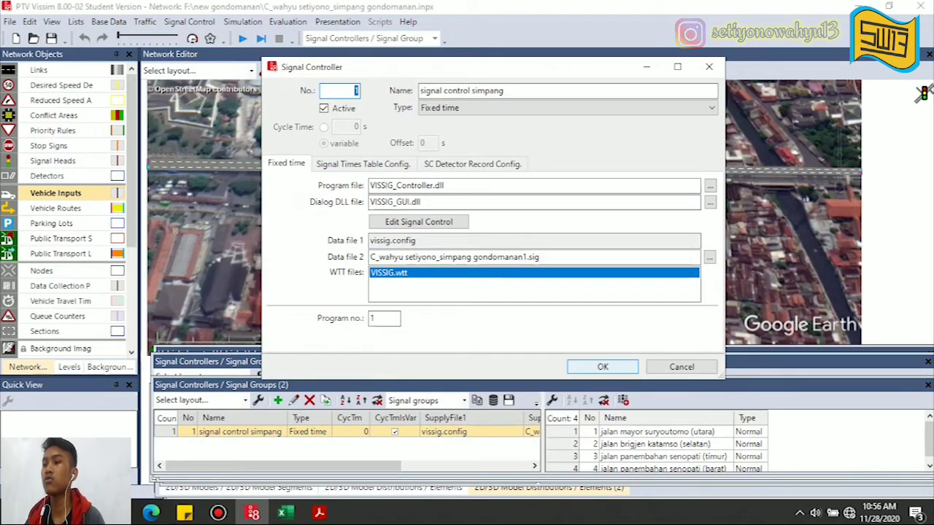
left_click(682, 366)
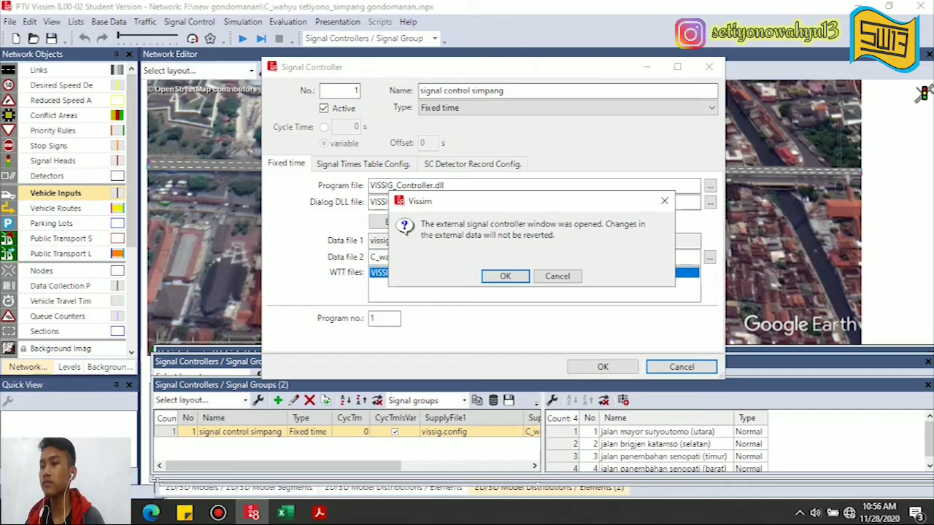
left_click(505, 276)
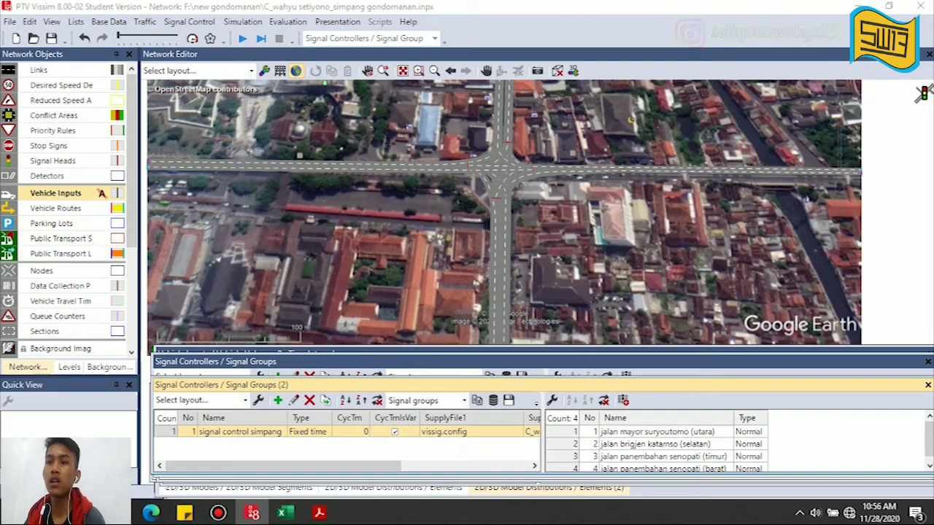
Activate the Signal Heads network object and examine the signal heads at the western approach's stop line
left_click(102, 161)
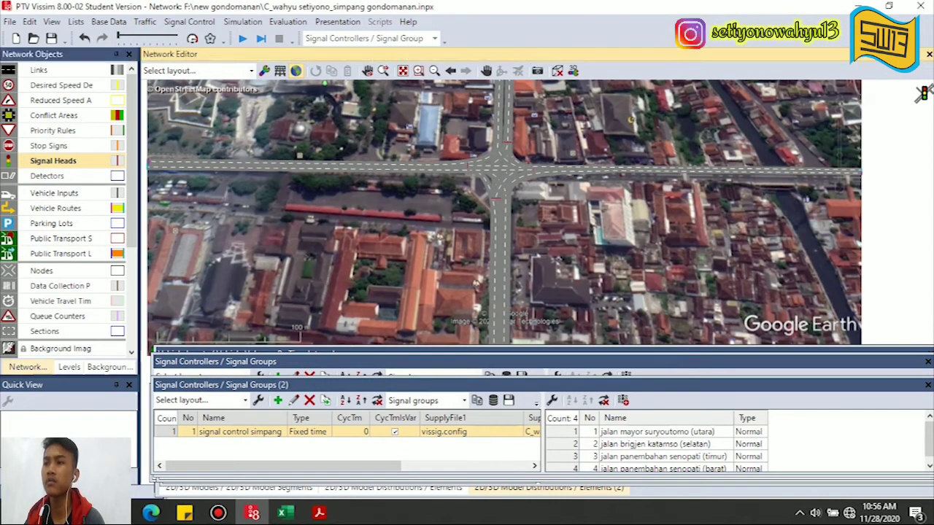
scroll(475, 161, "up", 5)
scroll(456, 211, "up", 5)
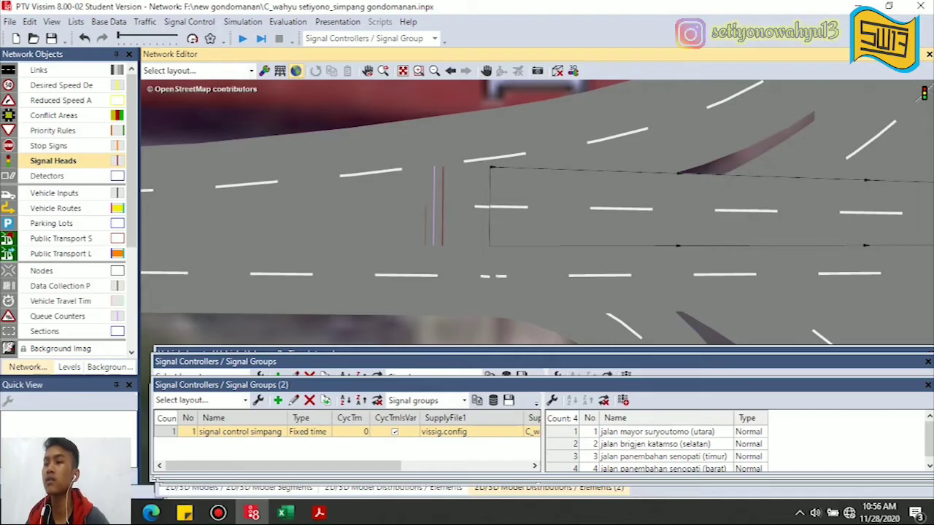
scroll(471, 193, "down", 5)
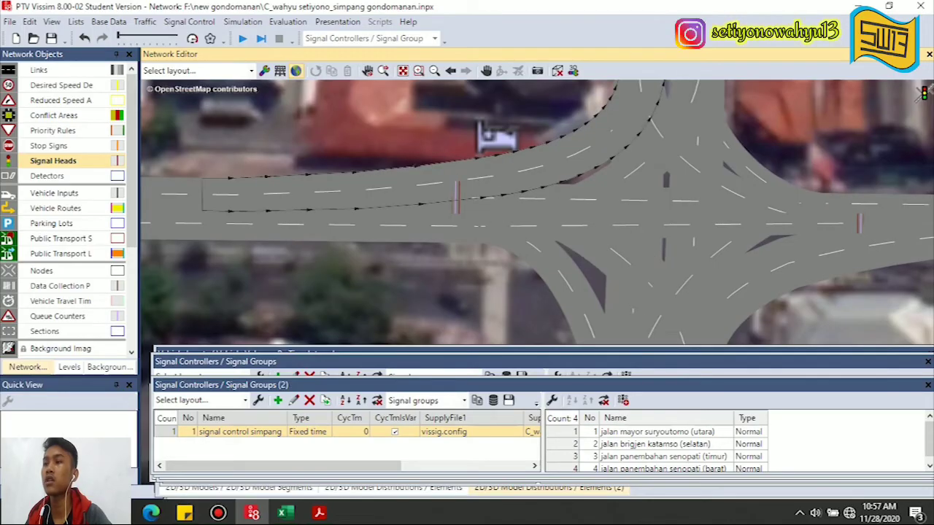
scroll(431, 186, "up", 2)
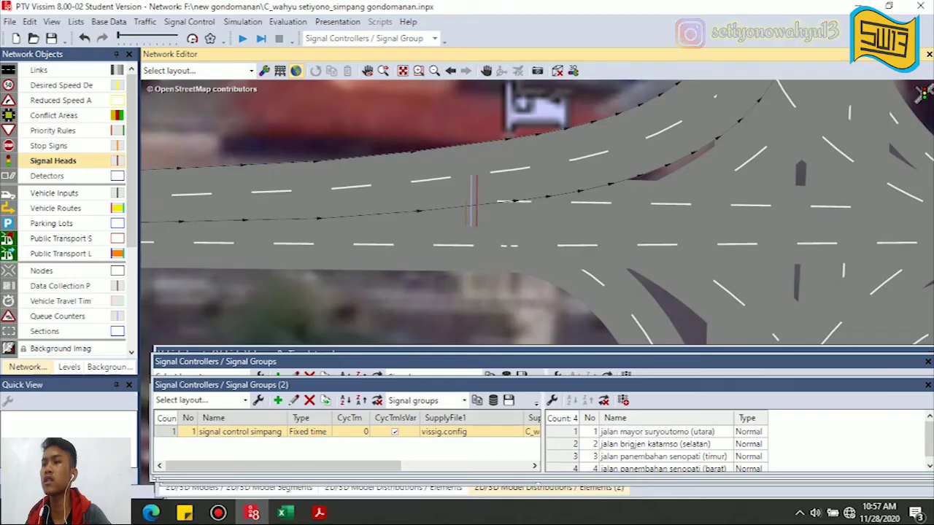
scroll(471, 208, "up", 2)
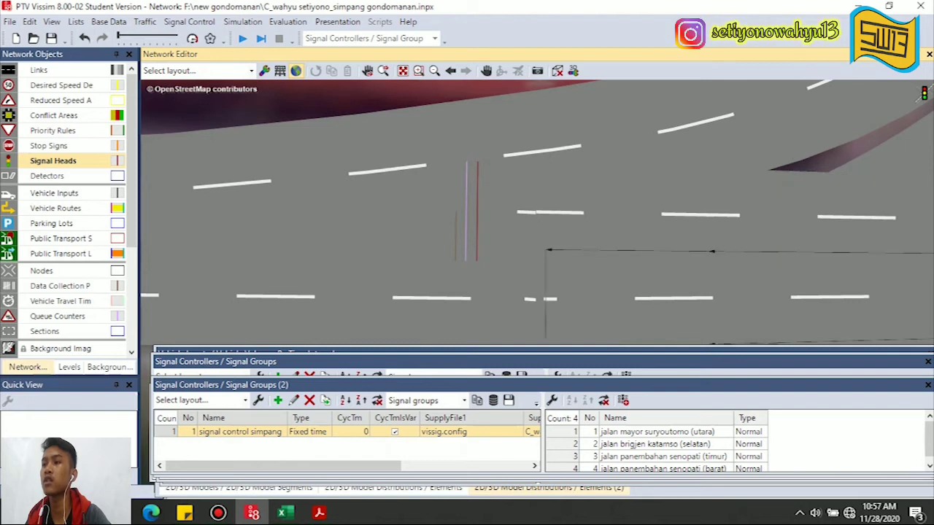
scroll(457, 211, "up", 1)
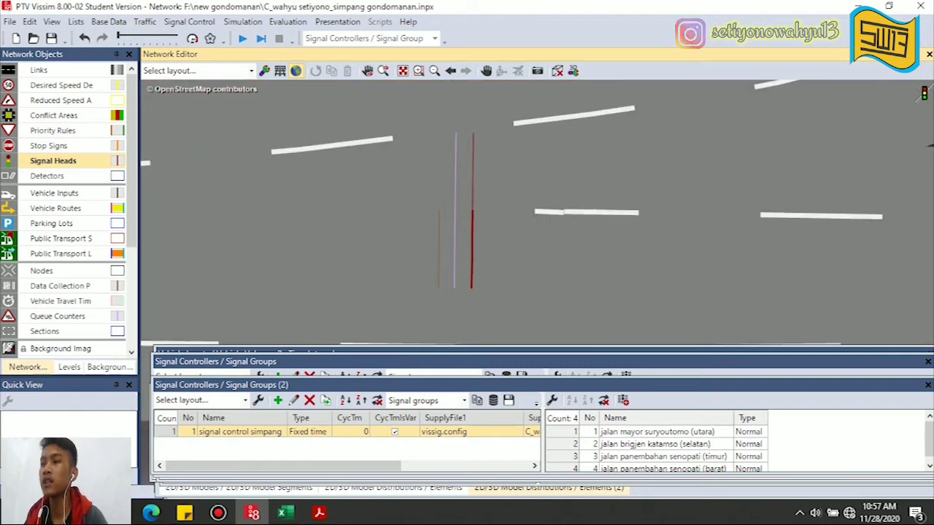
scroll(382, 207, "down", 2)
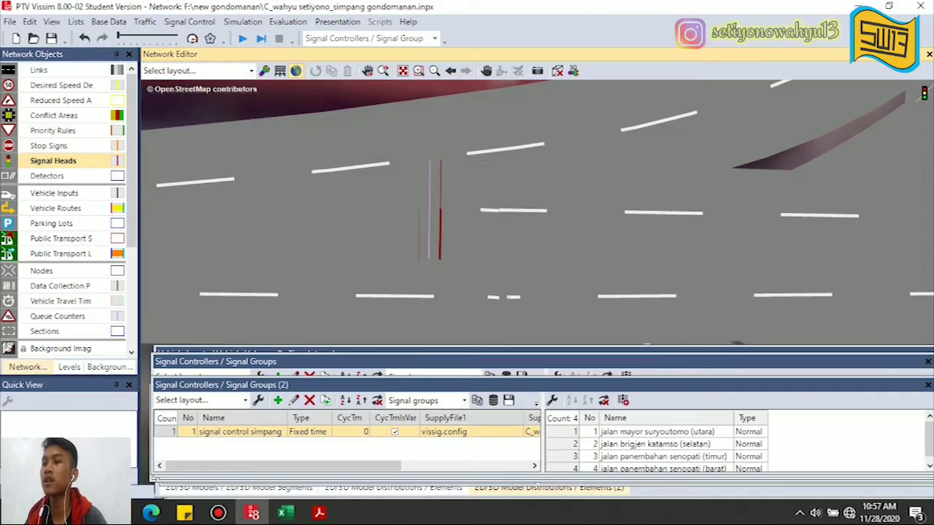
scroll(354, 216, "down", 2)
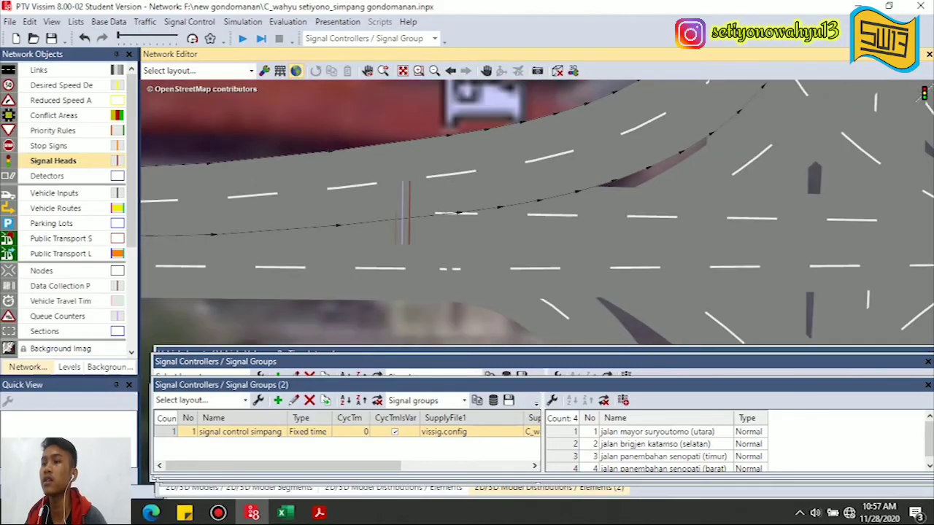
Open the properties of the western approach's signal head on lane 2, check the available signal groups, and close them unchanged
scroll(405, 211, "up", 3)
right_click(409, 200, "ctrl")
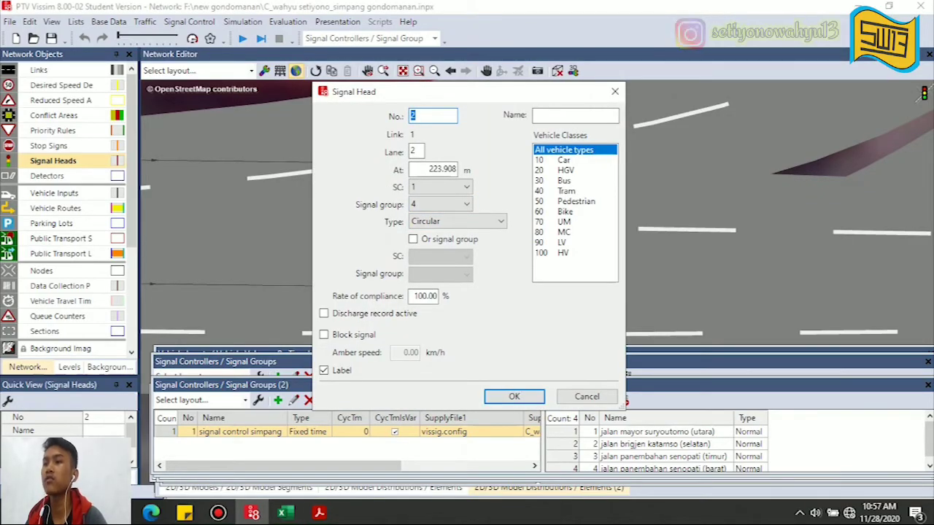
left_click(440, 204)
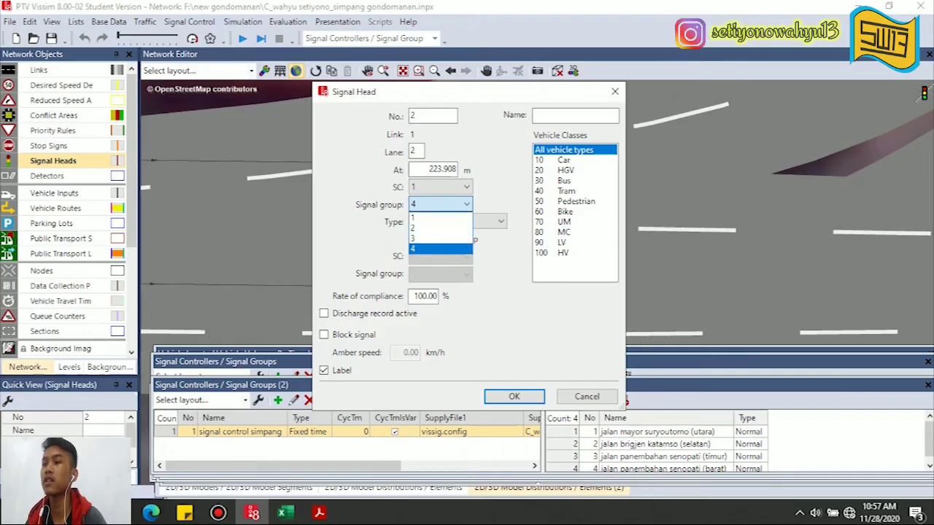
left_click(586, 397)
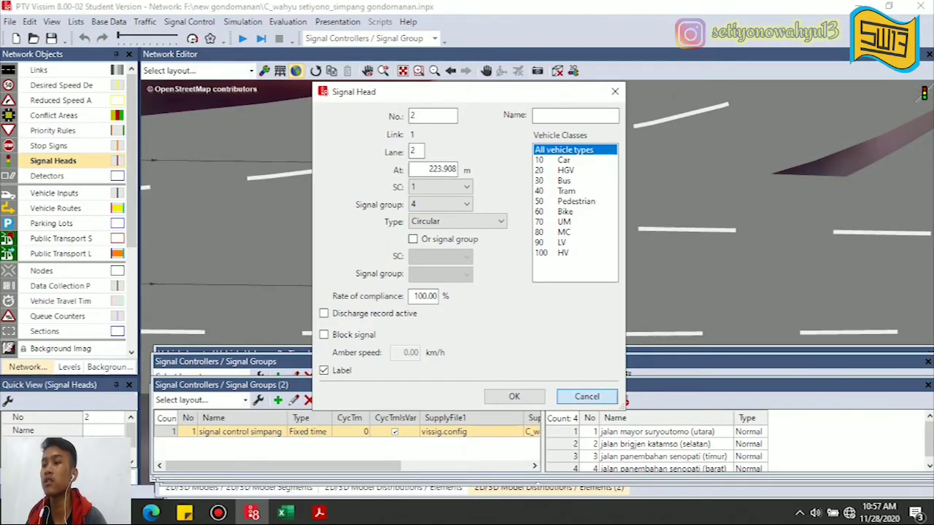
left_click(514, 397)
Open the properties of the northern approach's lane 1 signal head, check its signal group, and close them
scroll(537, 212, "up", 5)
scroll(365, 301, "down", 2)
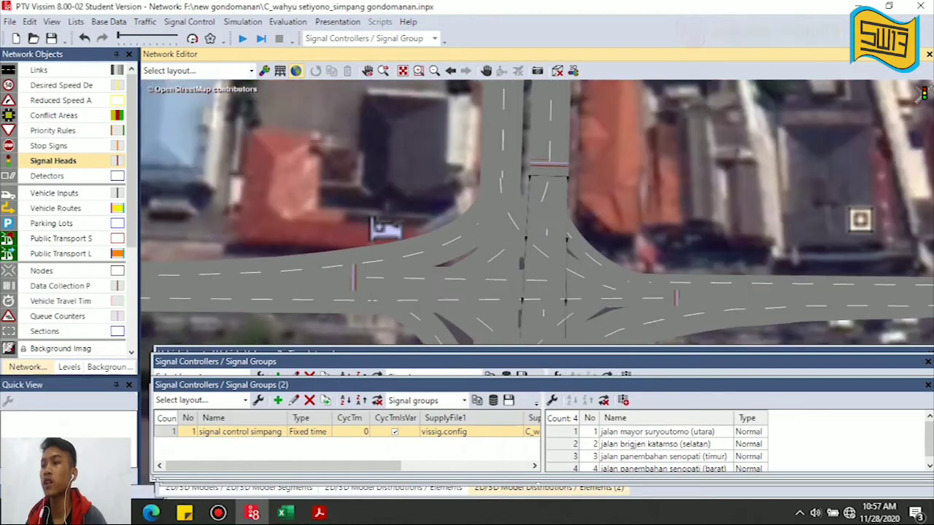
scroll(544, 157, "up", 4)
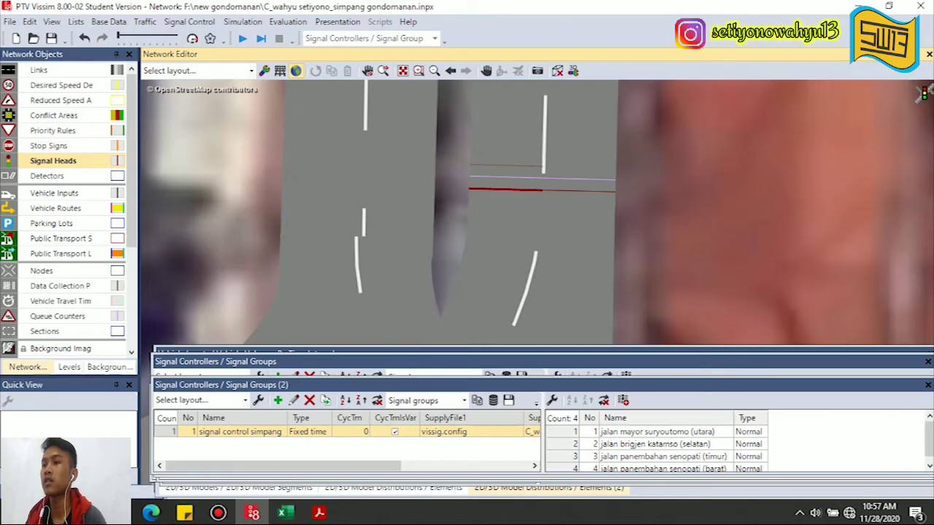
double_click(505, 190)
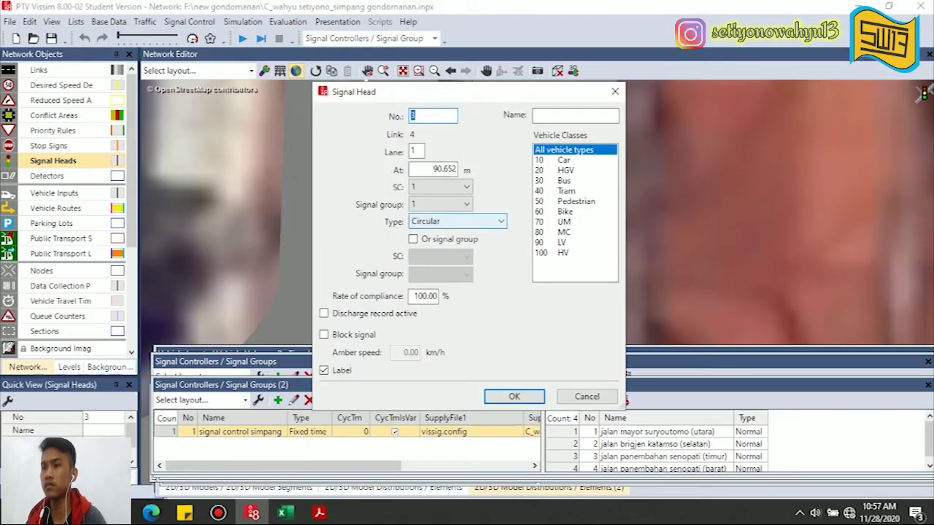
left_click(514, 396)
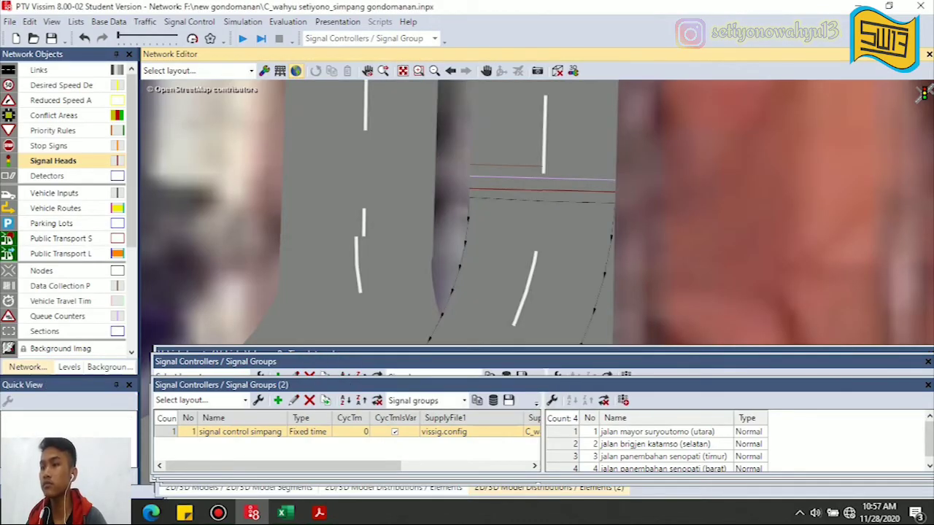
Examine the signal head placement on the southern approach and across the whole intersection
scroll(771, 146, "down", 10)
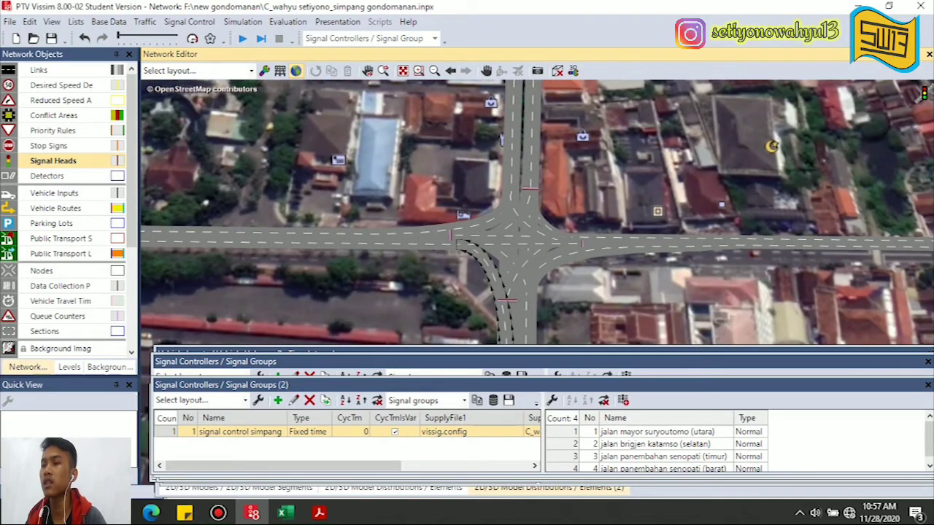
scroll(771, 146, "up", 5)
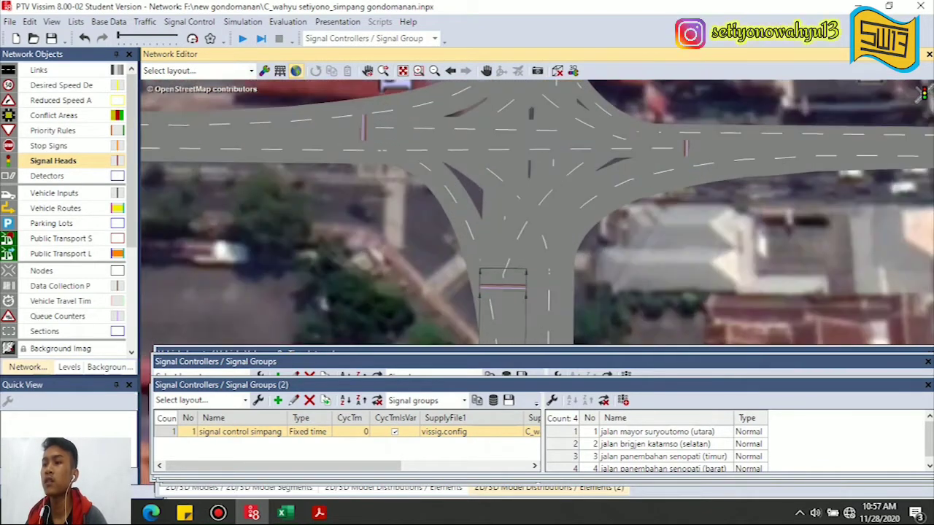
scroll(437, 334, "down", 5)
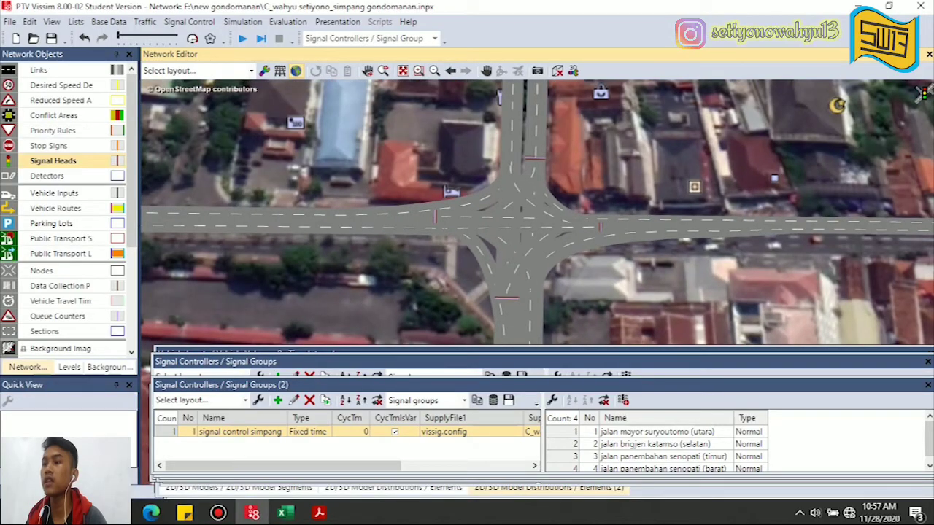
scroll(437, 334, "up", 2)
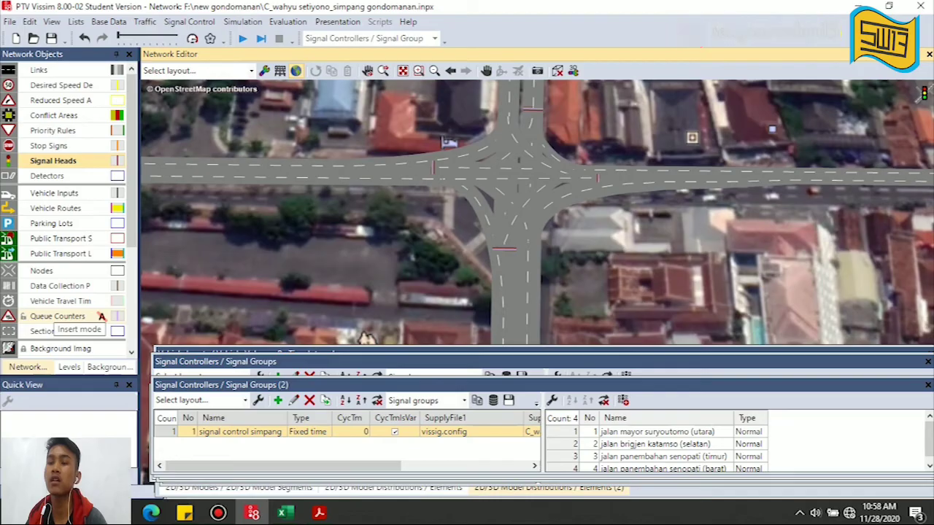
Activate the Queue Counters network object and examine the queue counter beside the western approach's signal heads
left_click(101, 318)
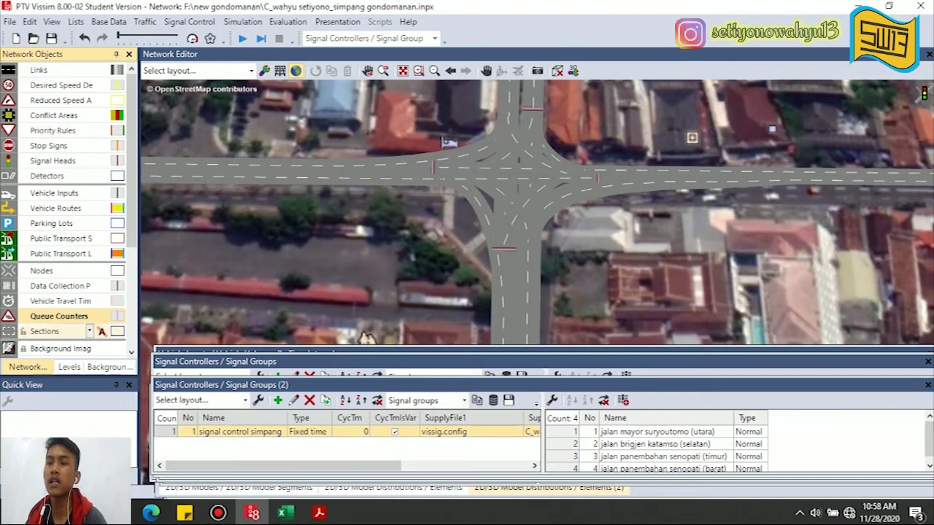
scroll(373, 142, "up", 2)
scroll(459, 186, "up", 8)
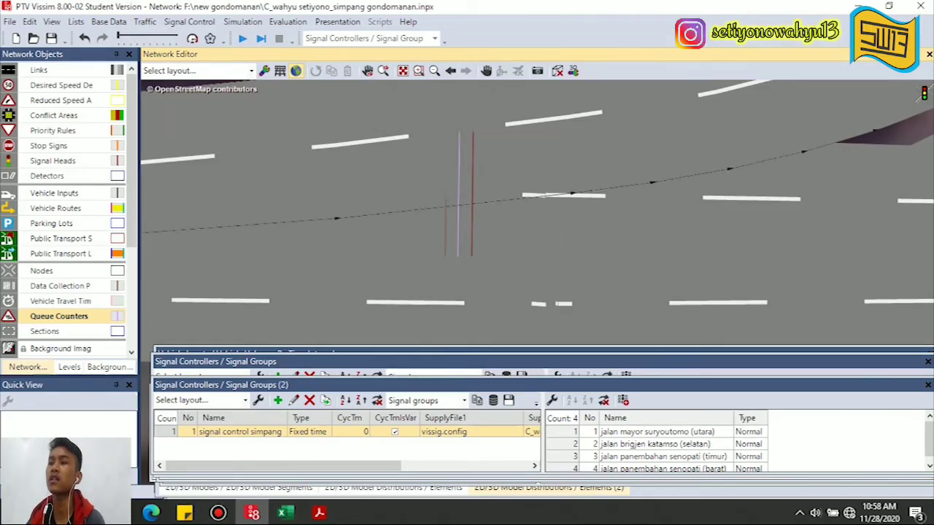
scroll(376, 193, "down", 3)
scroll(424, 197, "up", 3)
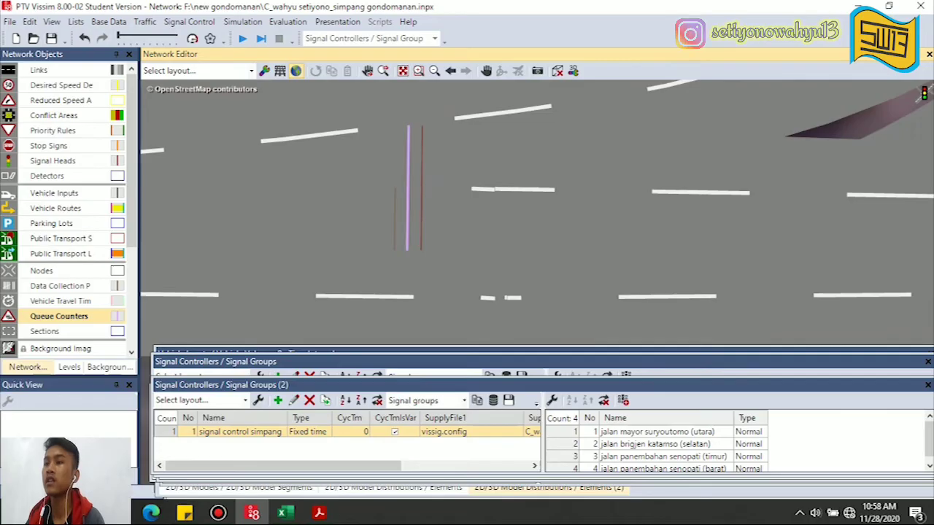
scroll(536, 211, "down", 5)
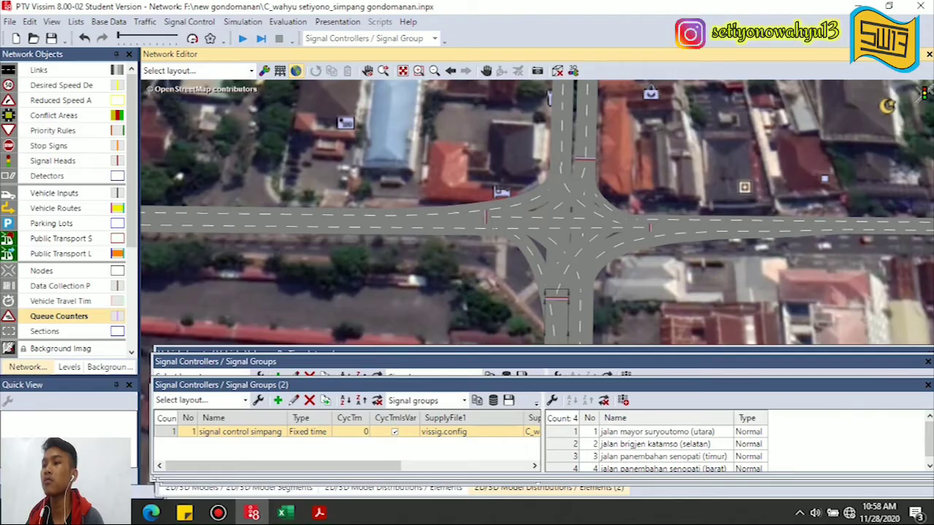
Examine the queue counter beside the southern approach's signal heads and its placement within the whole intersection
scroll(559, 300, "up", 3)
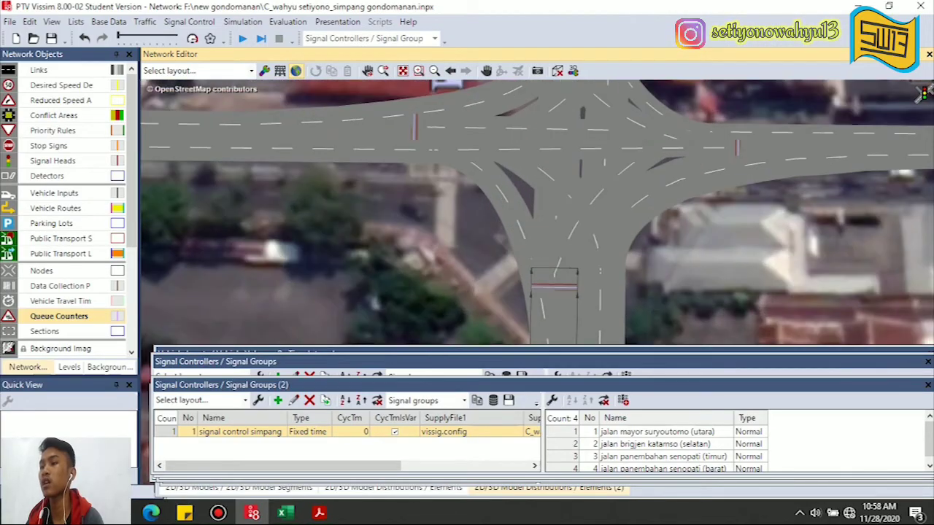
scroll(558, 301, "up", 3)
scroll(562, 284, "up", 3)
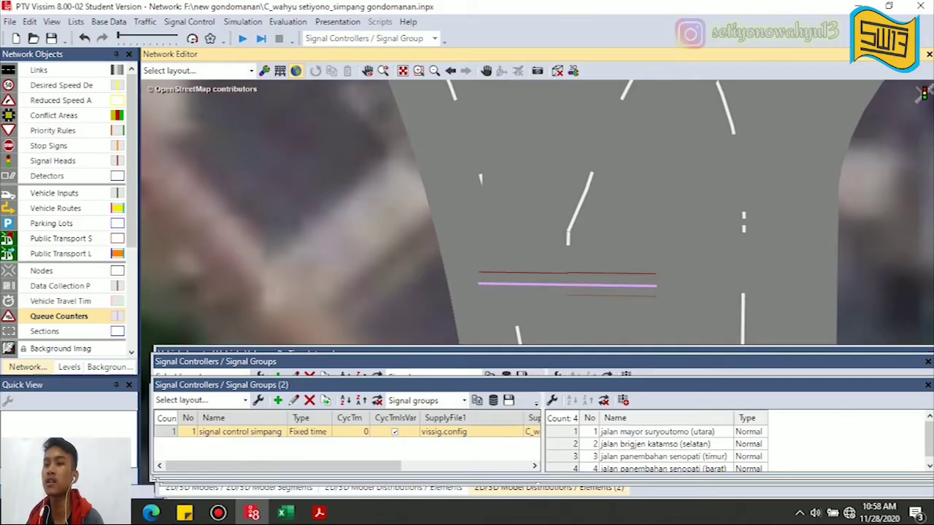
scroll(562, 285, "down", 8)
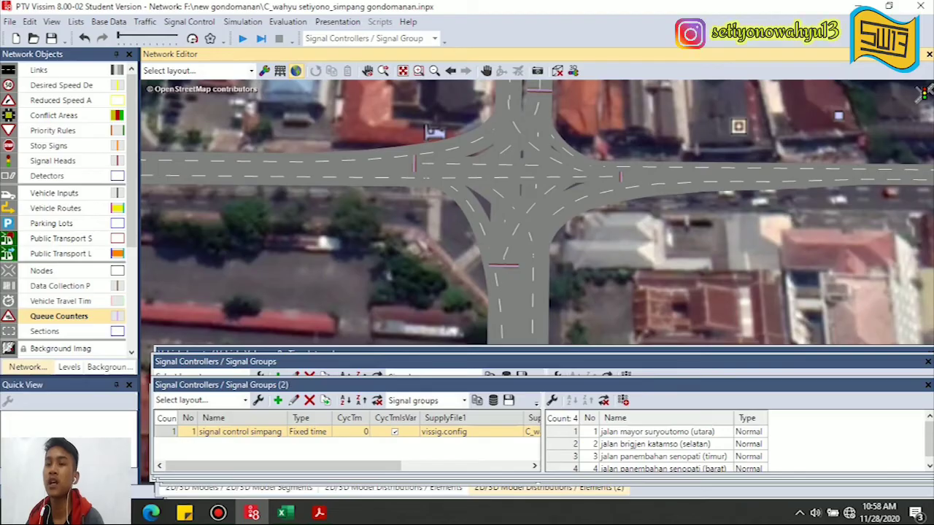
Activate the Data Collection Points network object and examine the western approach around its stop line
left_click(102, 285)
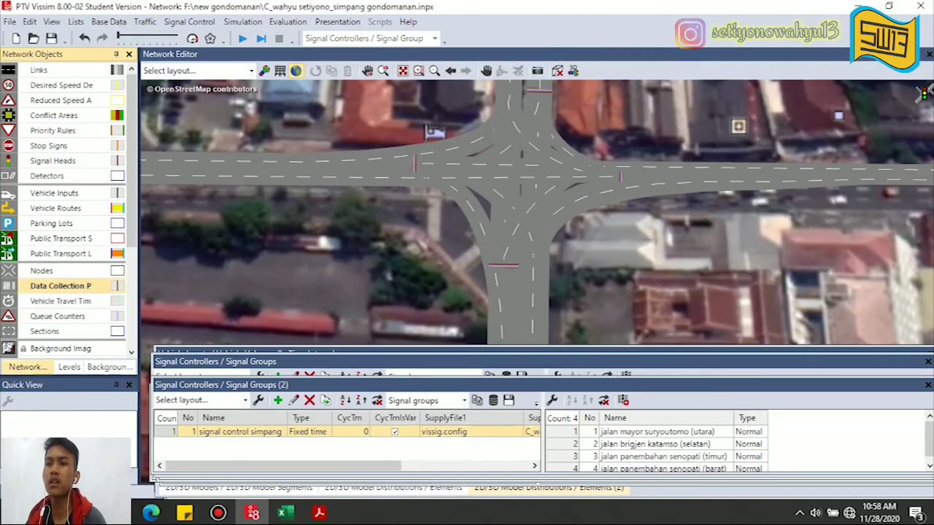
scroll(410, 164, "up", 8)
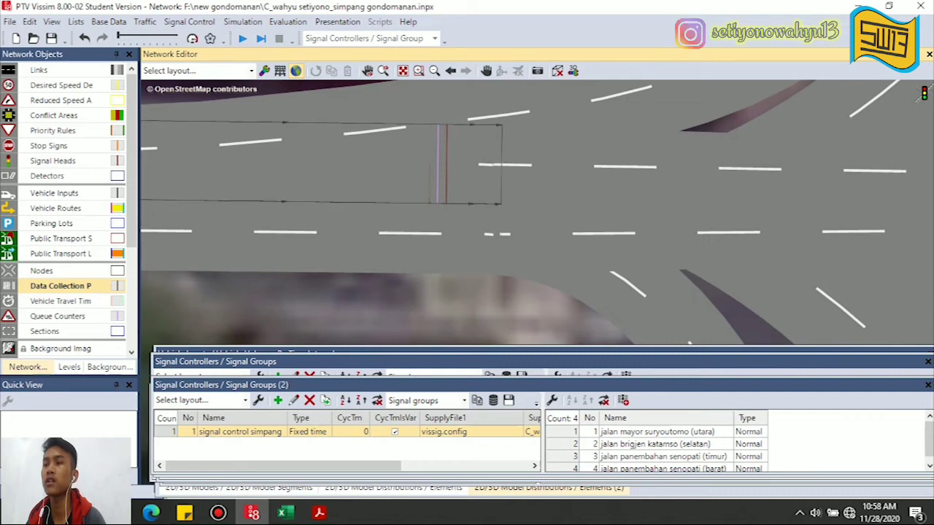
scroll(380, 192, "down", 3)
scroll(372, 189, "down", 1)
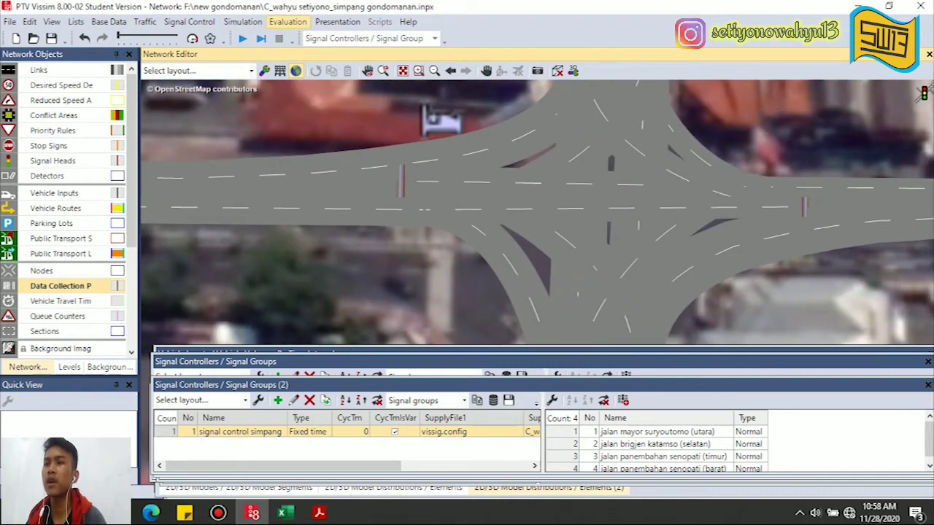
Open the simulation parameters, review the period, resolution, random seed, number of runs and speed, and close them
left_click(252, 21)
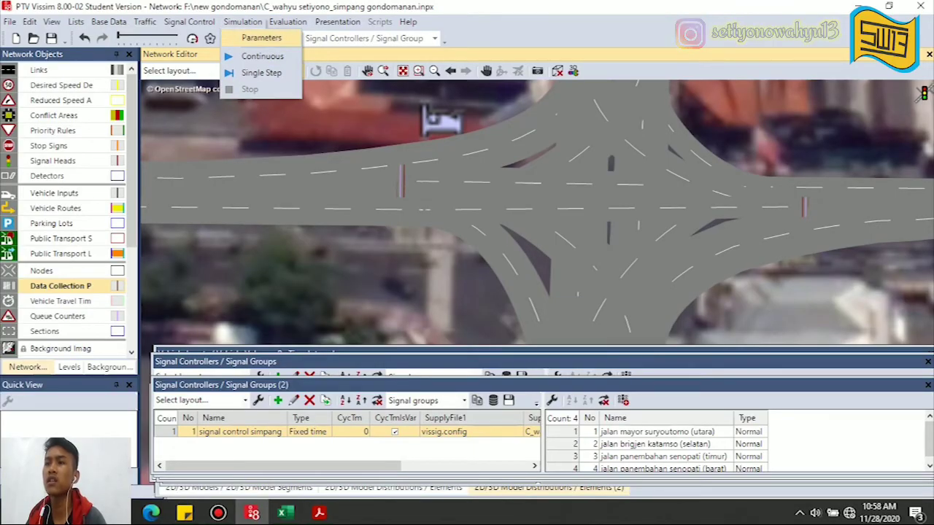
left_click(262, 37)
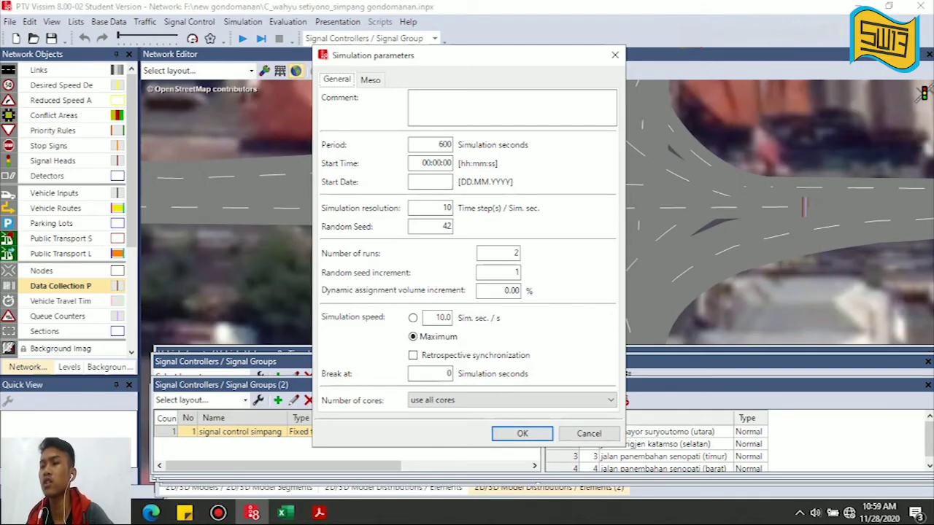
left_click(523, 433)
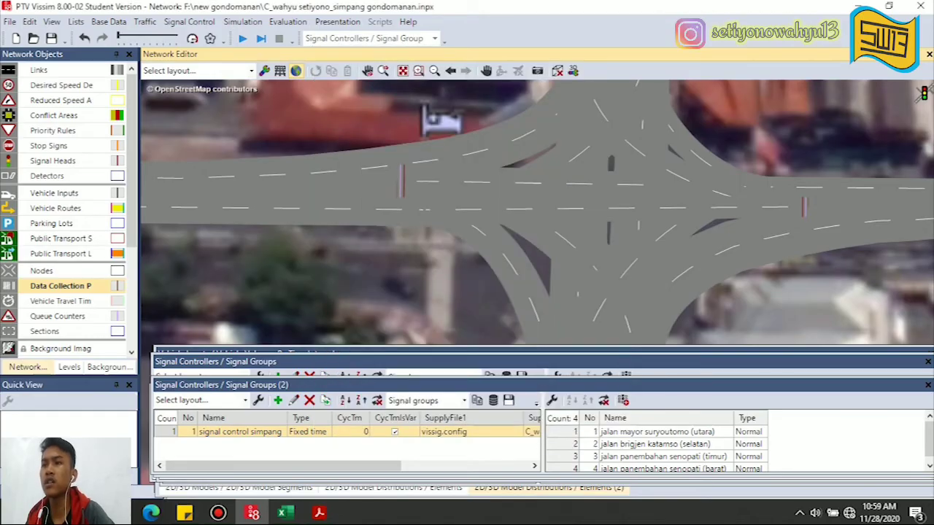
Open the evaluation configuration, review its result management, result attributes with queue counter collection, and direct output settings, and close it
left_click(288, 22)
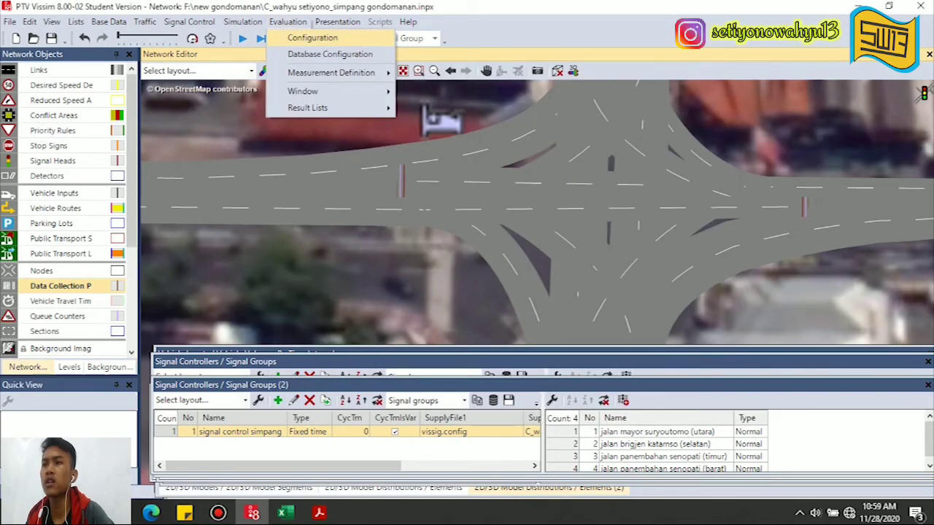
left_click(312, 38)
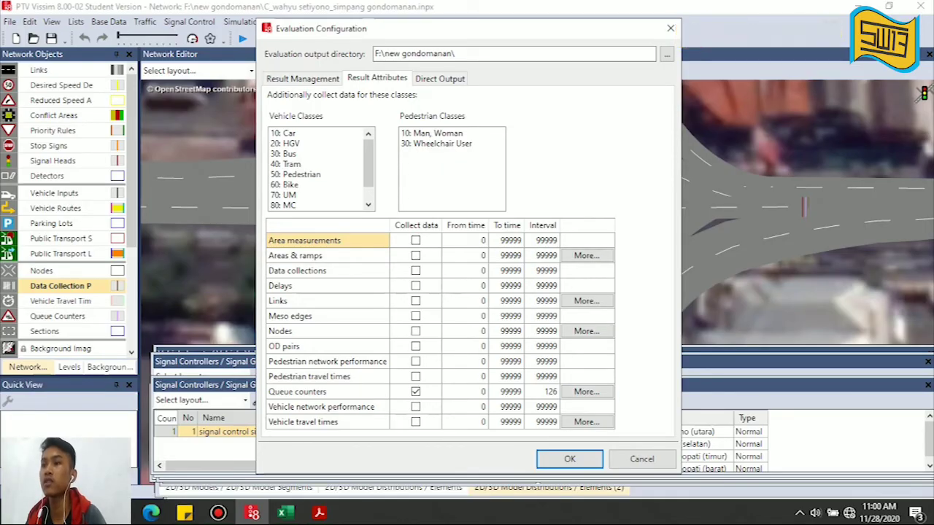
left_click(440, 78)
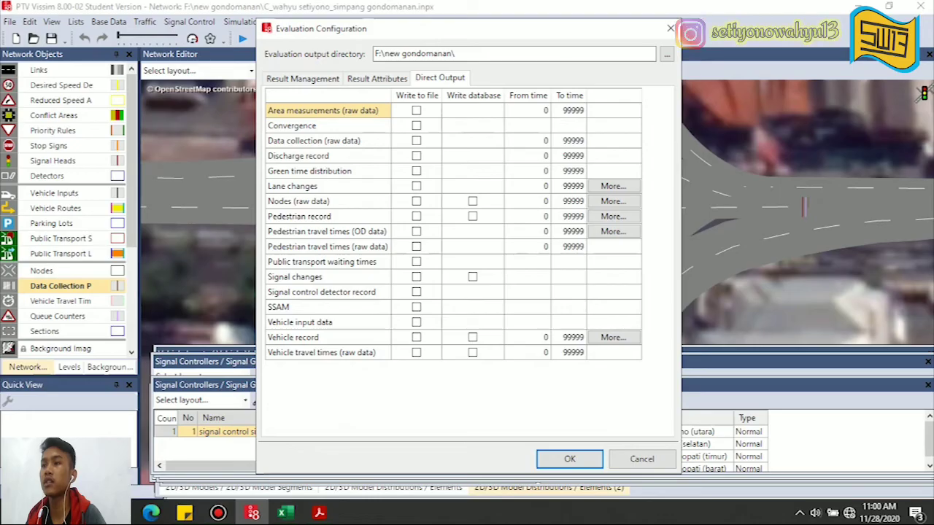
left_click(332, 78)
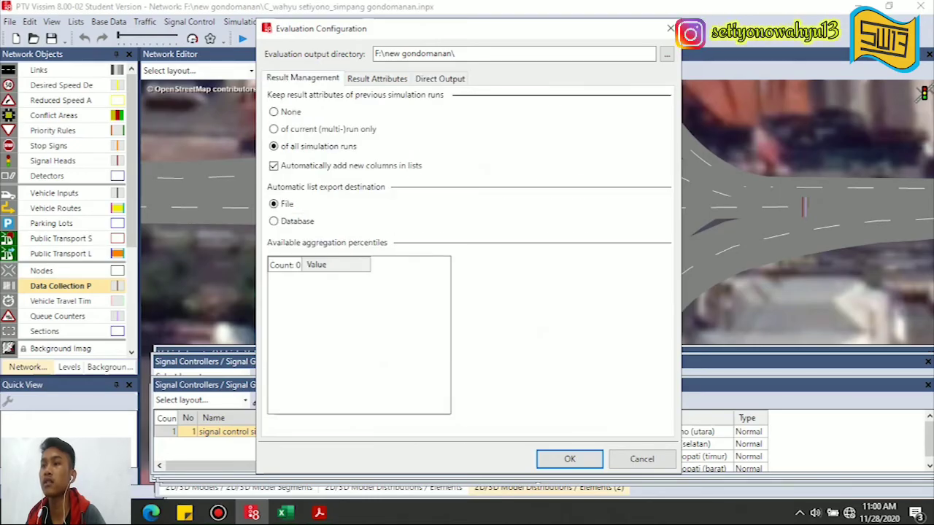
left_click(440, 78)
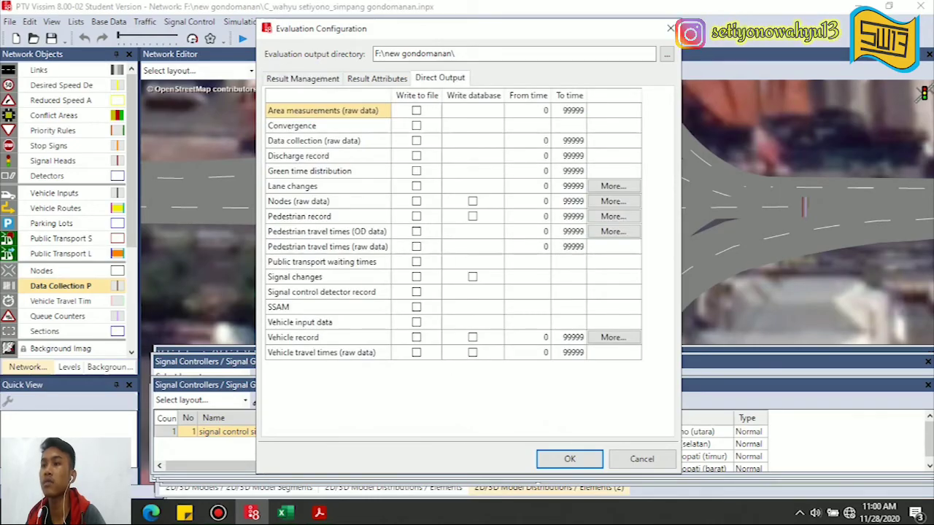
left_click(377, 78)
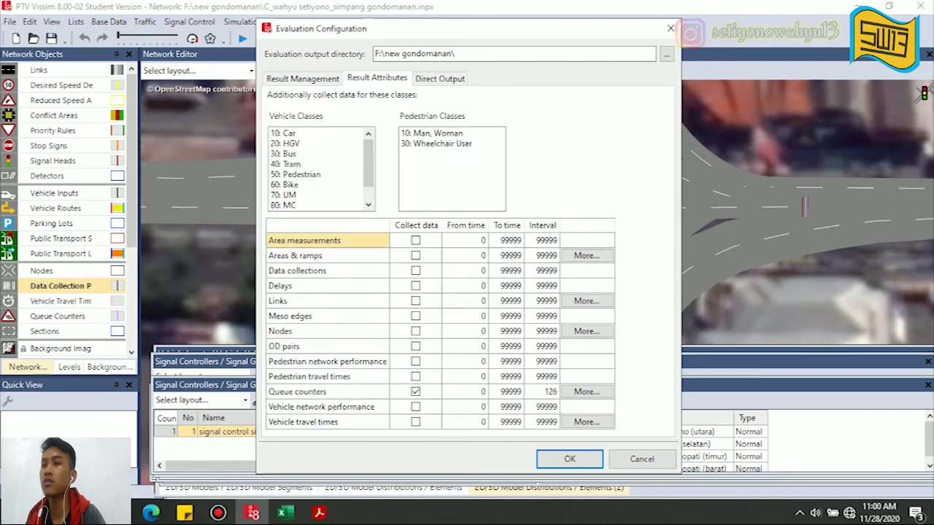
left_click(303, 78)
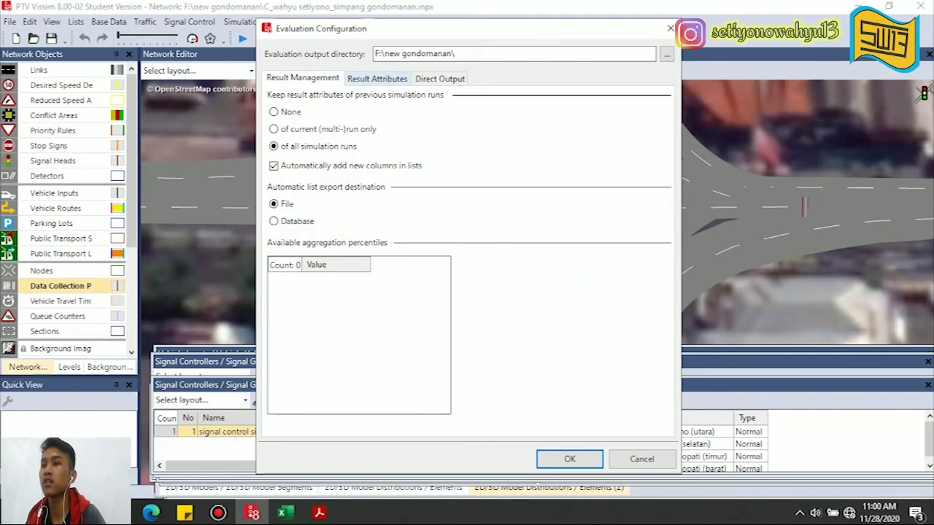
left_click(378, 78)
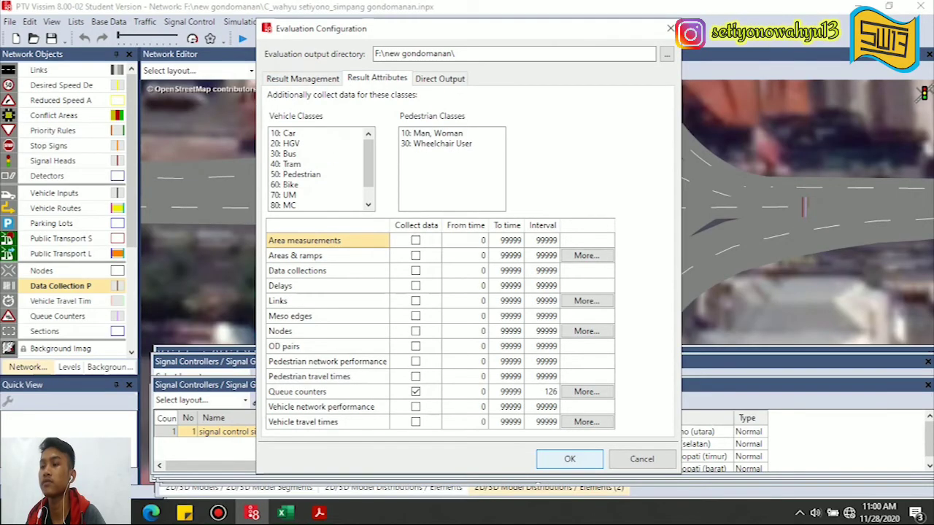
left_click(570, 459)
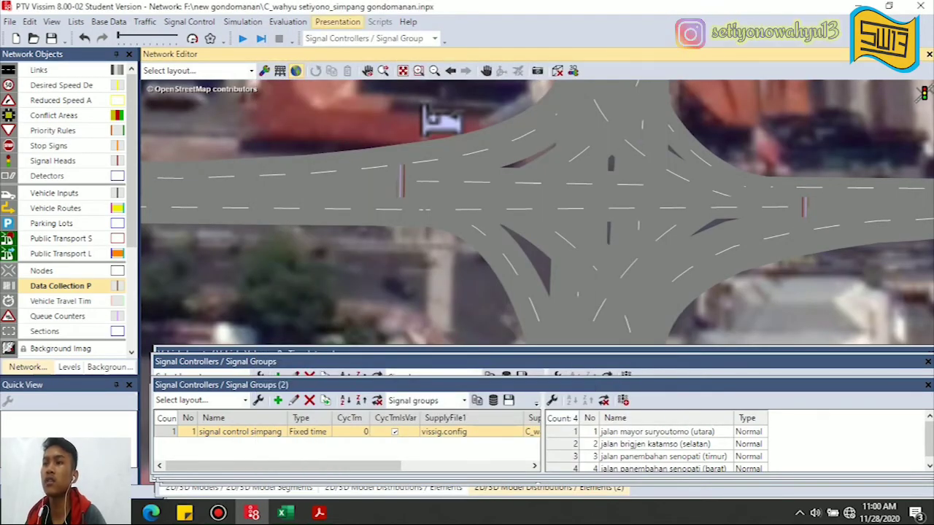
left_click(337, 22)
mouse_move(262, 24)
mouse_move(311, 22)
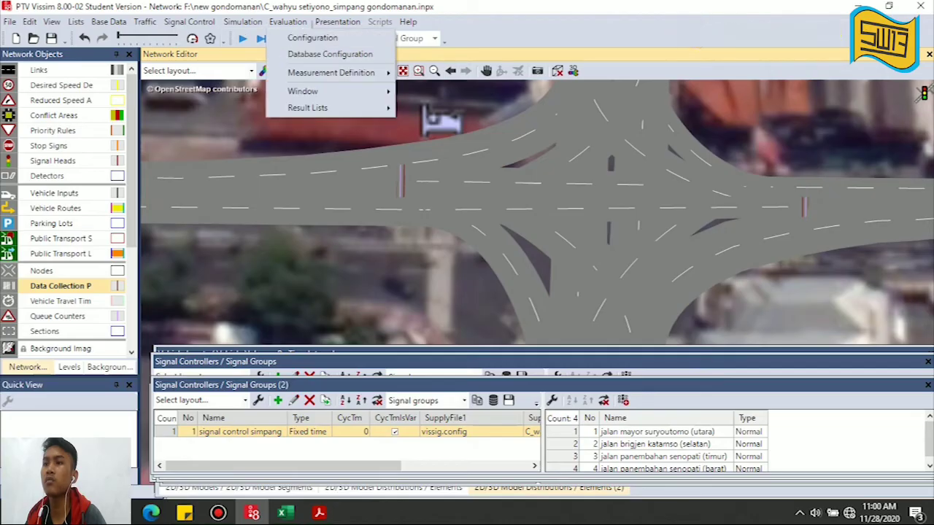
mouse_move(189, 22)
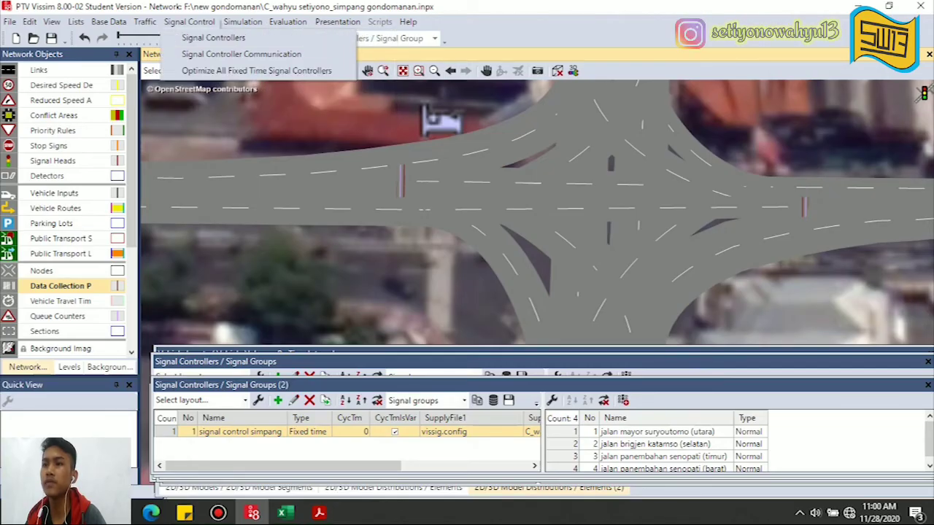
left_click(546, 183)
Start the continuous simulation run with the whole intersection in view
scroll(546, 182, "down", 3)
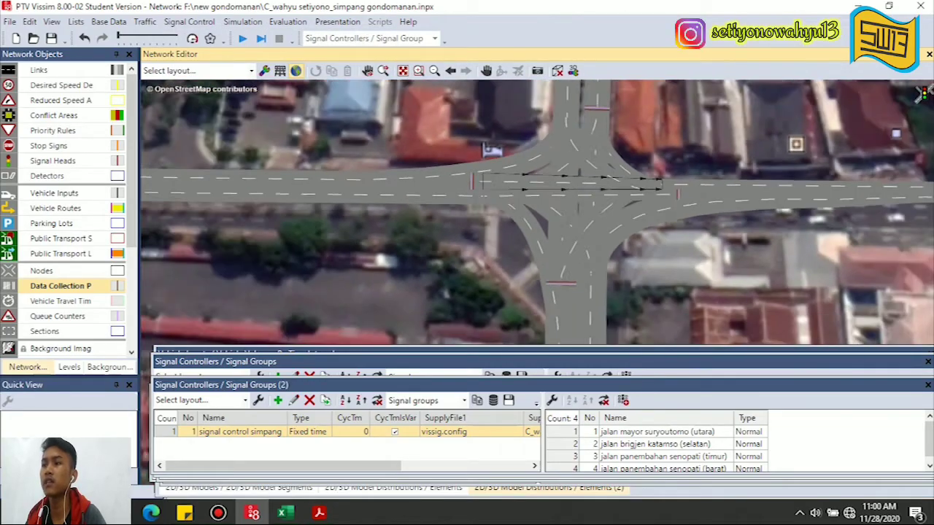
scroll(511, 256, "down", 1)
scroll(412, 321, "down", 1)
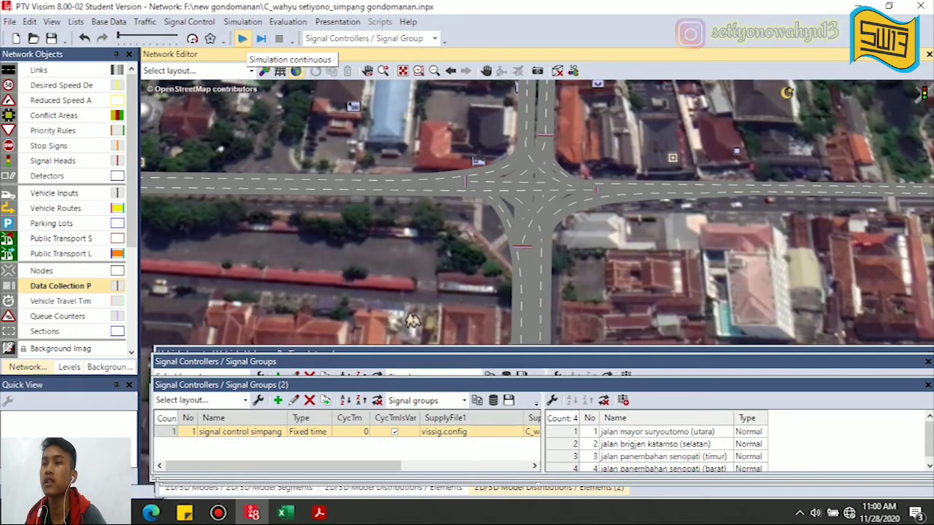
left_click(244, 39)
key("Return")
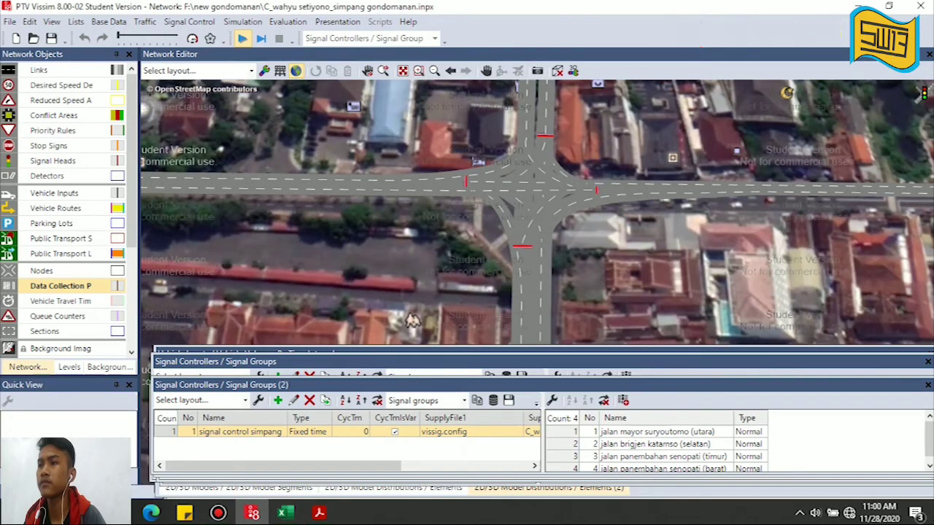
Examine the running vehicles, changing signals and growing queues on all approaches of the intersection in 2D
scroll(488, 237, "down", 4)
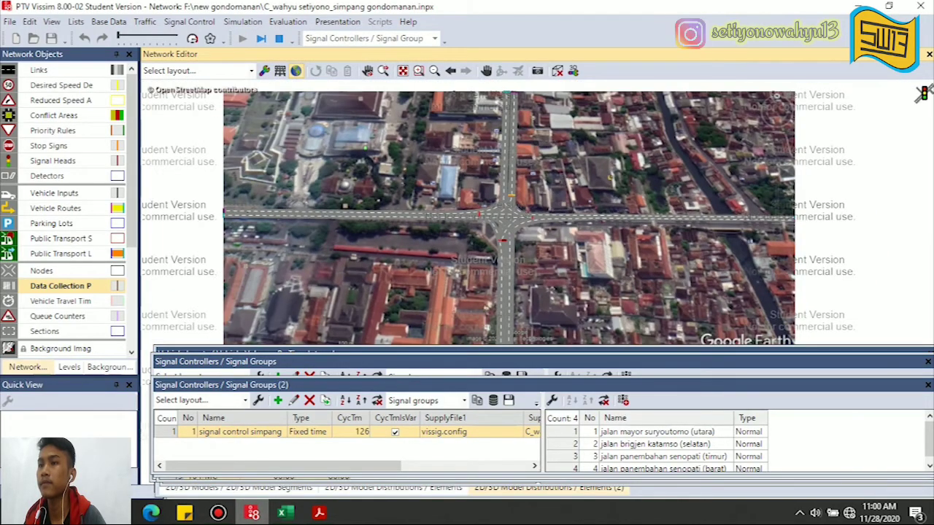
scroll(488, 237, "down", 1)
scroll(485, 248, "up", 2)
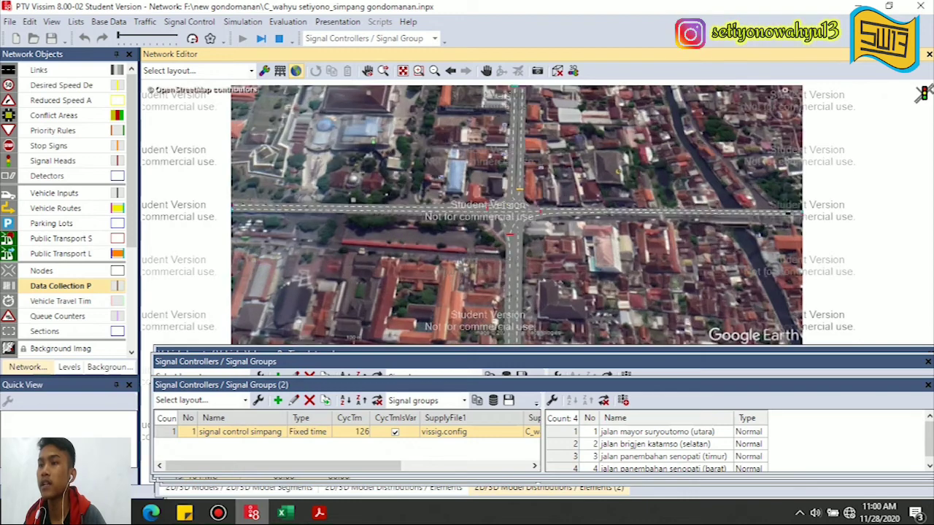
scroll(605, 341, "up", 3)
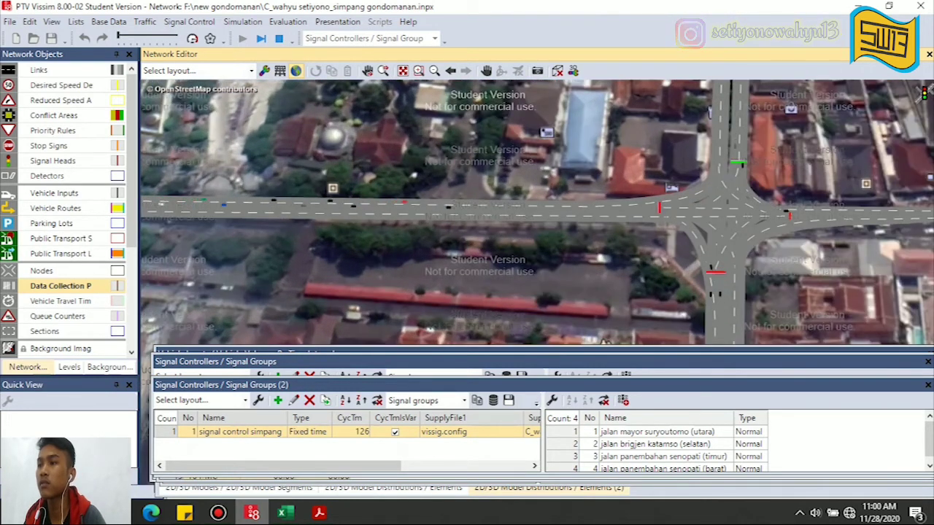
scroll(315, 228, "down", 1)
scroll(689, 172, "up", 2)
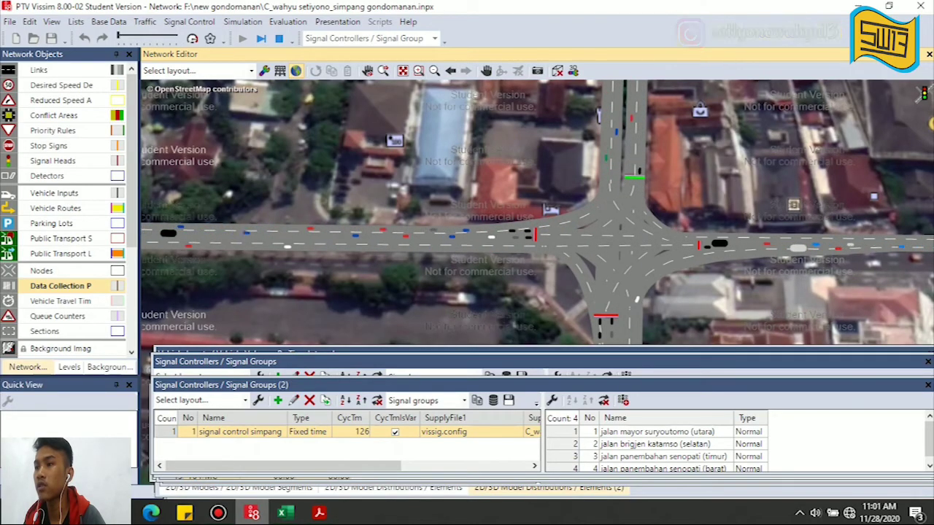
scroll(566, 220, "down", 2)
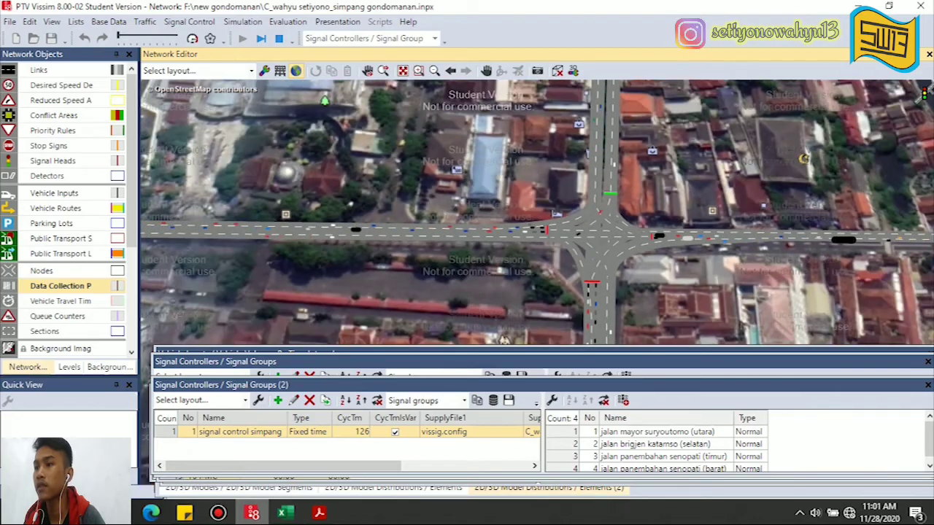
scroll(613, 256, "up", 2)
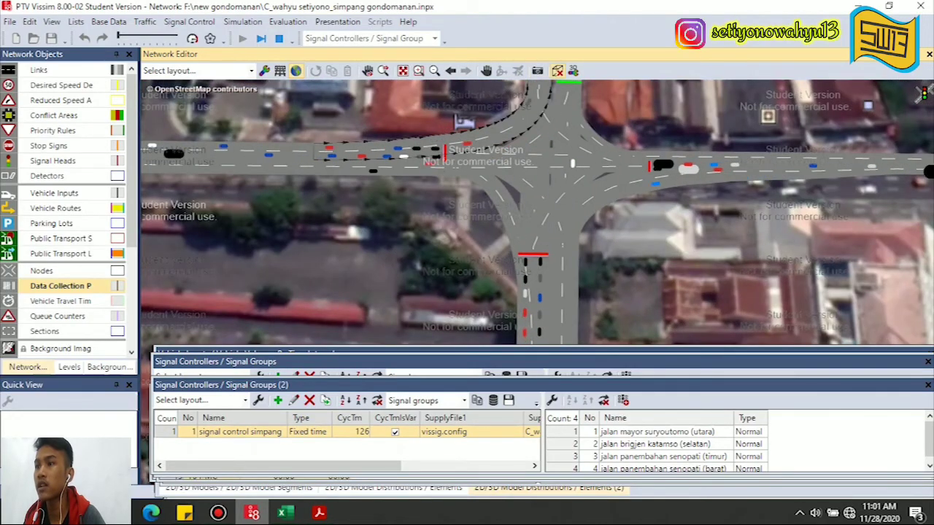
Show the running simulation in 3D, examine the intersection from rotated and closer viewpoints, and return to the 2D view
left_click(557, 70)
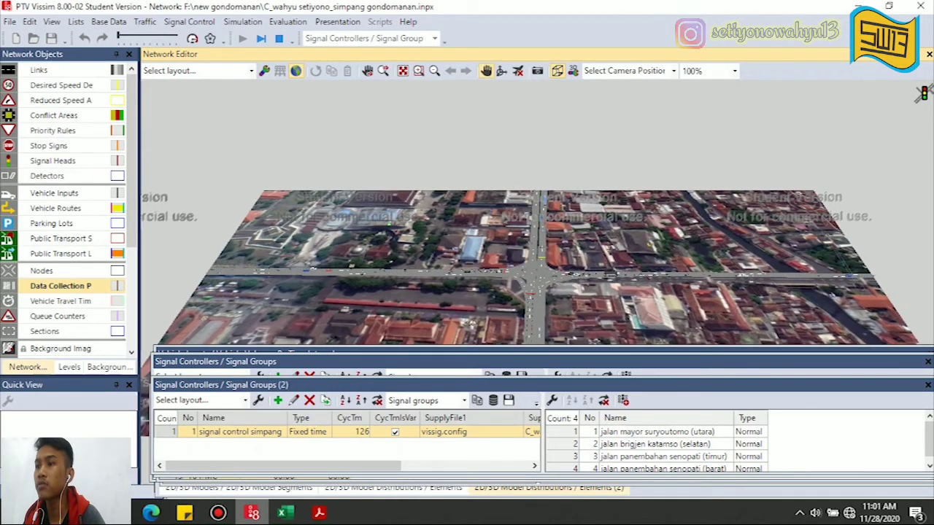
left_click_drag(538, 276, 682, 235)
left_click(502, 71)
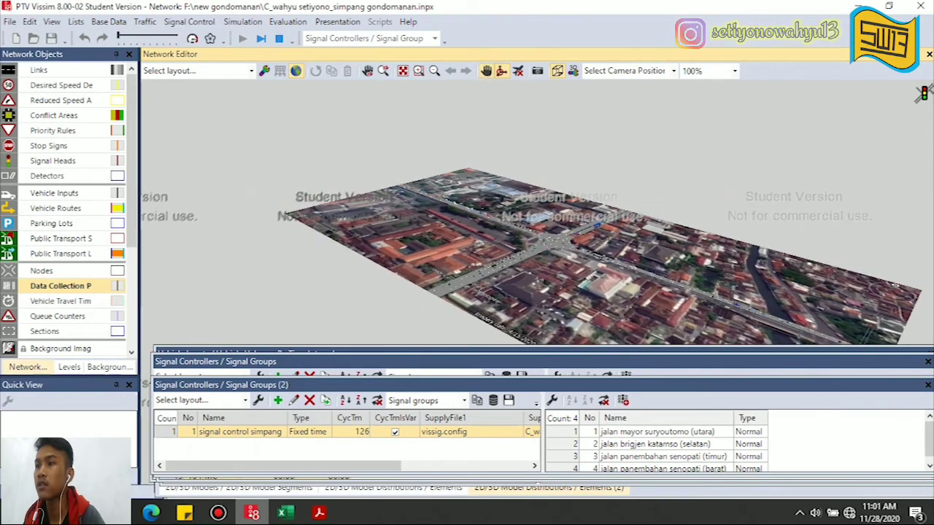
scroll(733, 304, "up", 4)
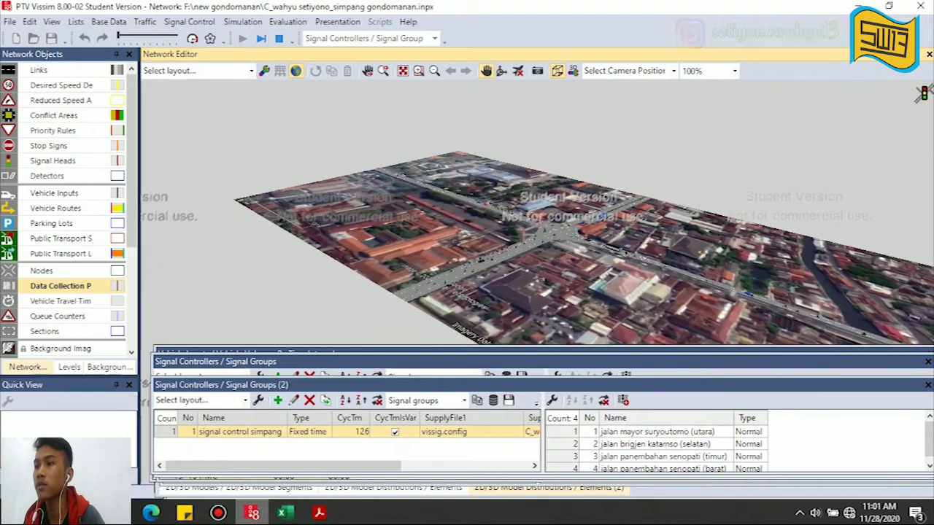
left_click_drag(744, 294, 605, 170)
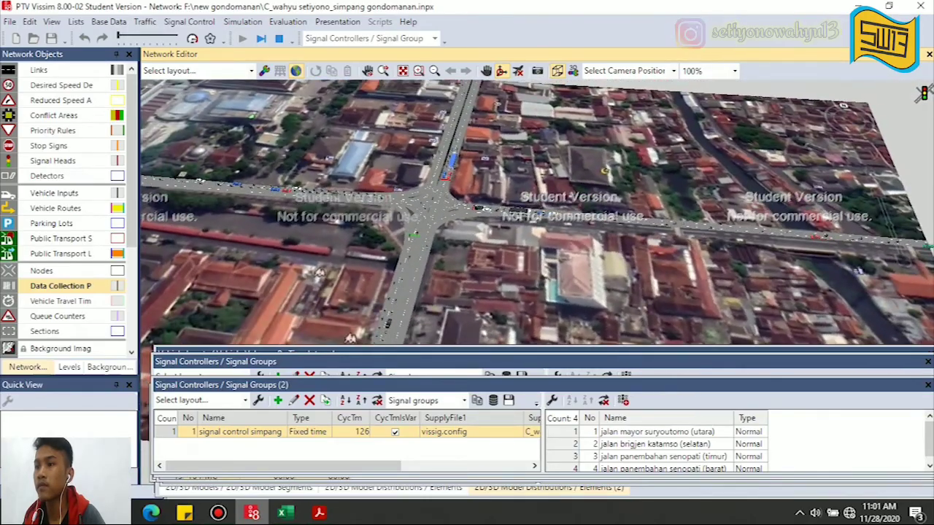
left_click(557, 70)
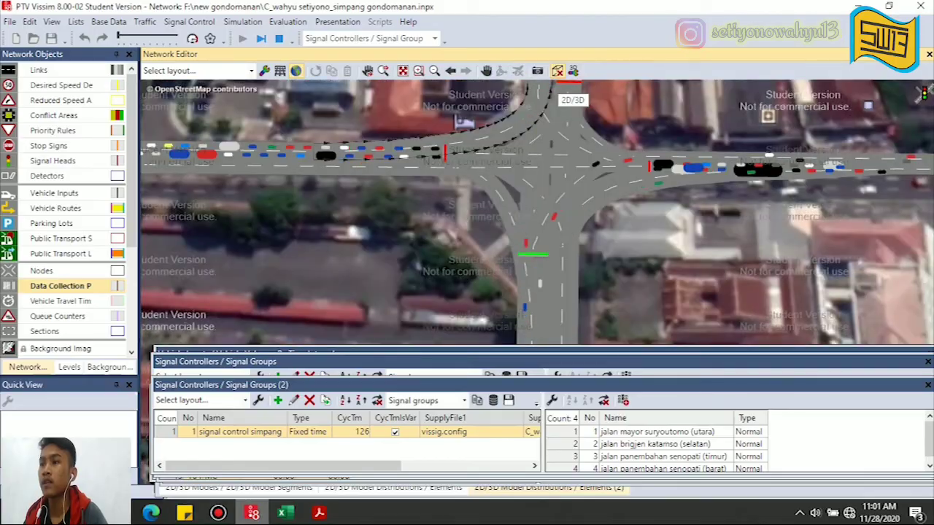
scroll(392, 329, "down", 1)
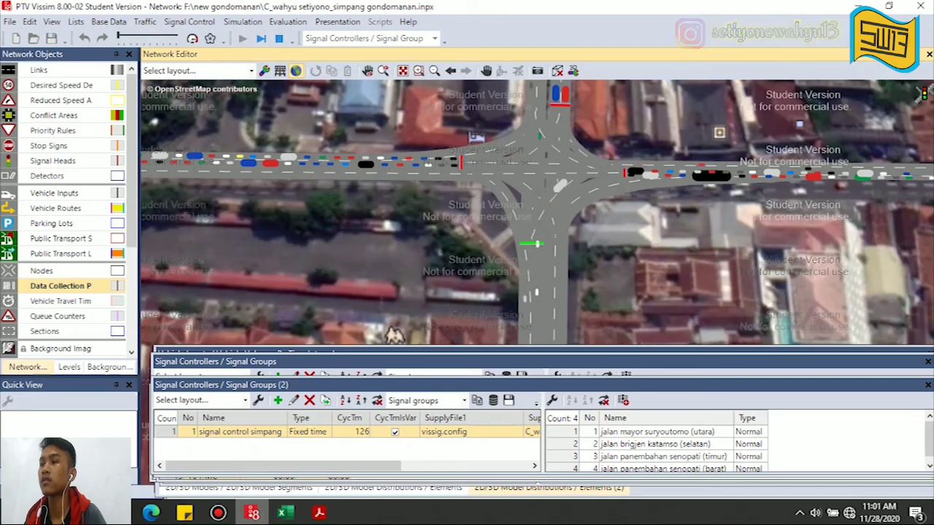
Stop the running simulation and open the queue results list
scroll(585, 229, "down", 2)
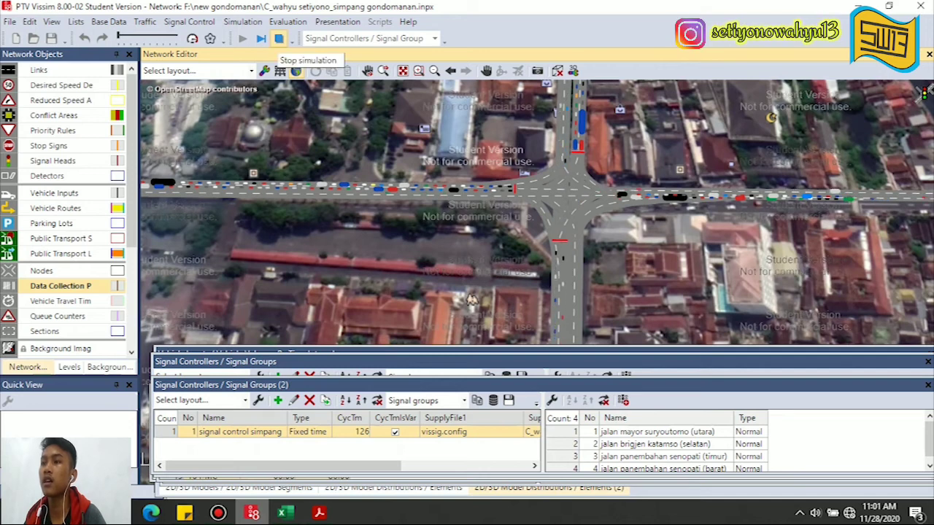
left_click(279, 39)
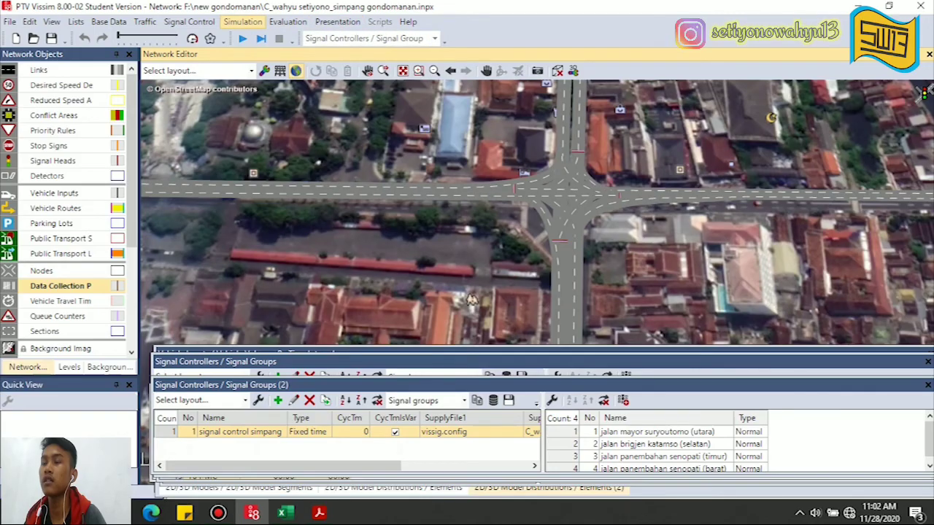
left_click(288, 21)
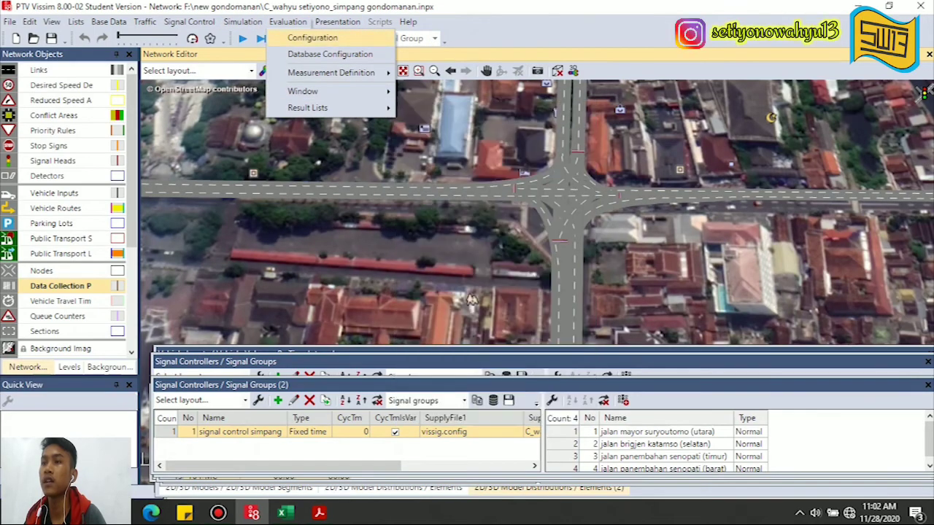
mouse_move(308, 108)
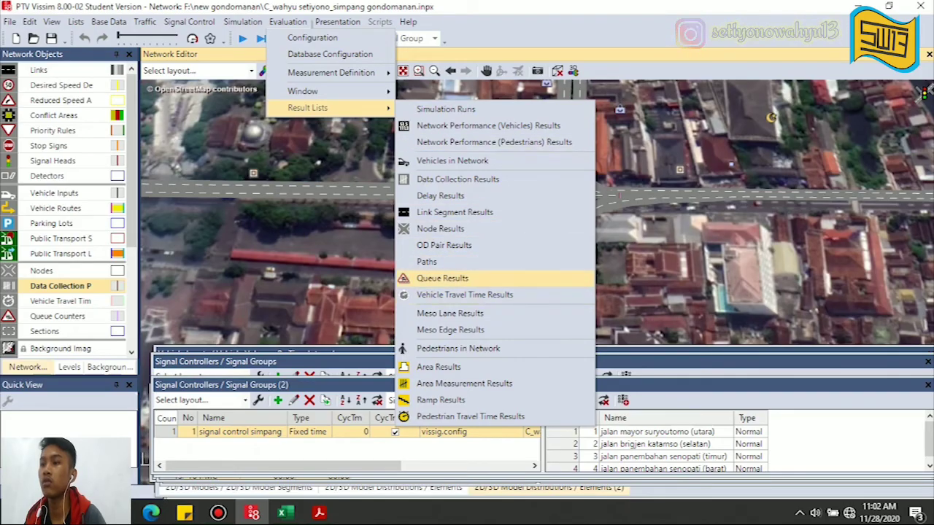
left_click(466, 279)
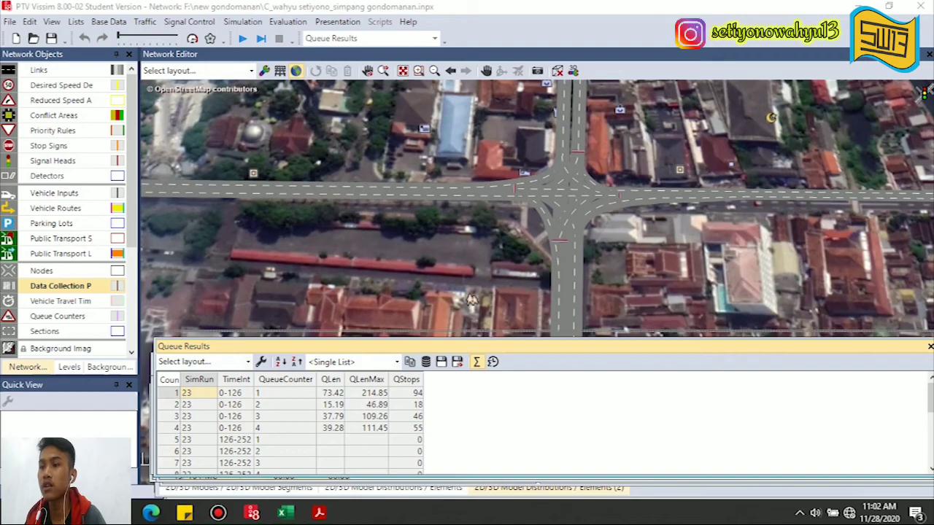
Review the queue length, maximum queue length and queue stops for each queue counter across all time intervals
scroll(291, 428, "down", 4)
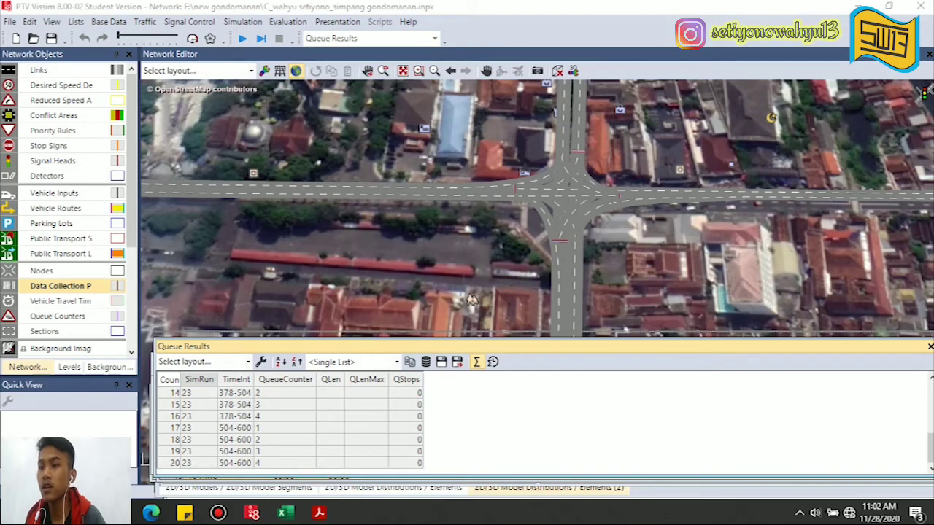
scroll(291, 428, "up", 4)
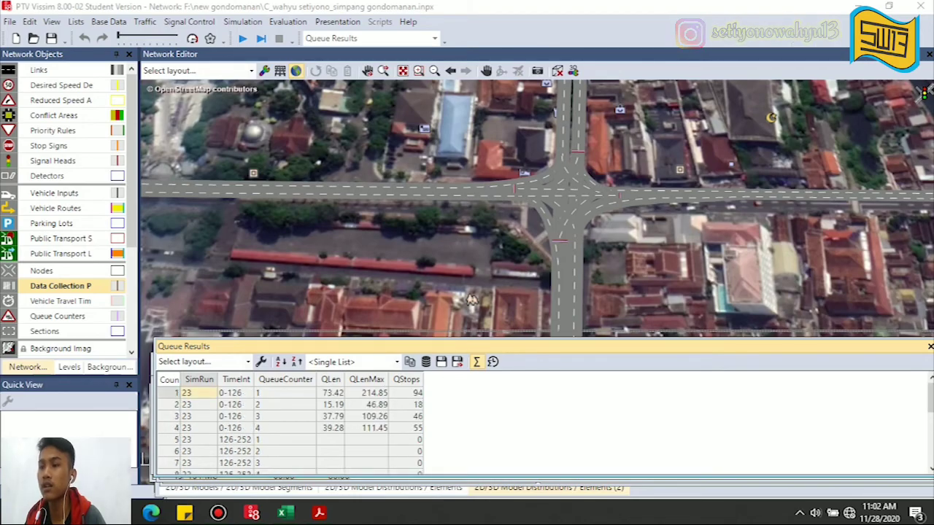
scroll(291, 427, "down", 5)
scroll(291, 428, "up", 5)
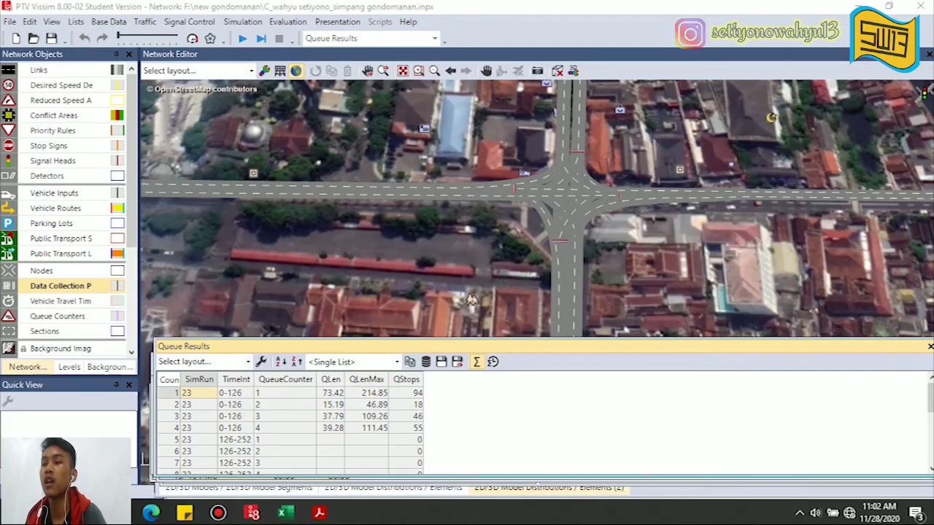
scroll(292, 427, "down", 3)
scroll(292, 427, "up", 3)
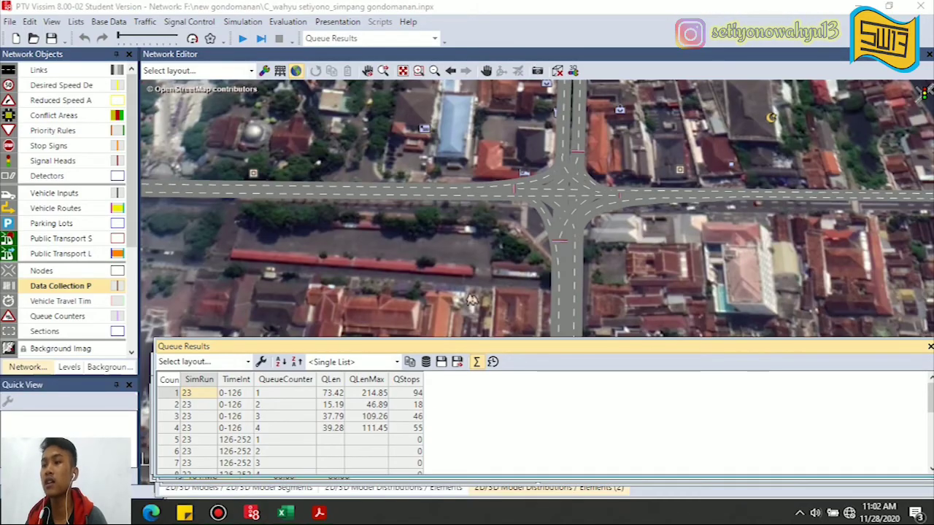
Open the simulation parameters, review the period, random seed, number of runs and simulation speed, and close them
key("alt+s")
key("Down")
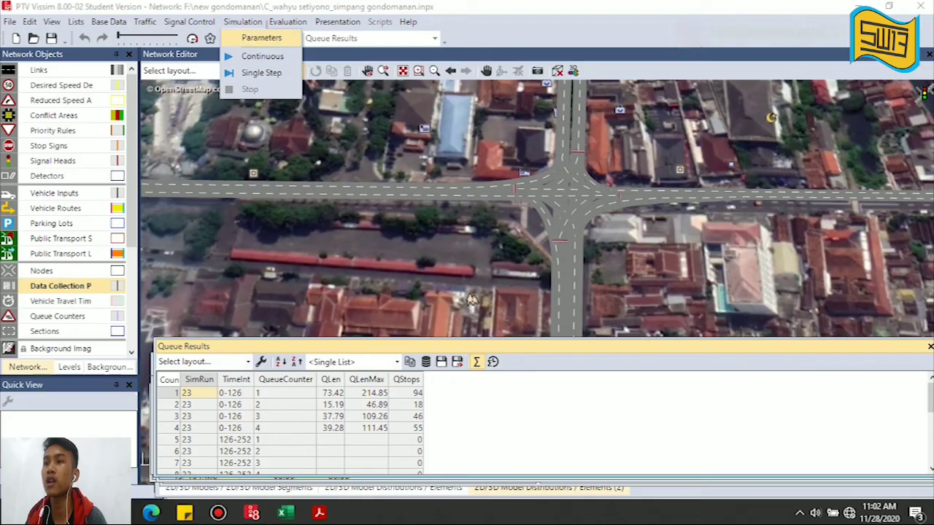
key("Return")
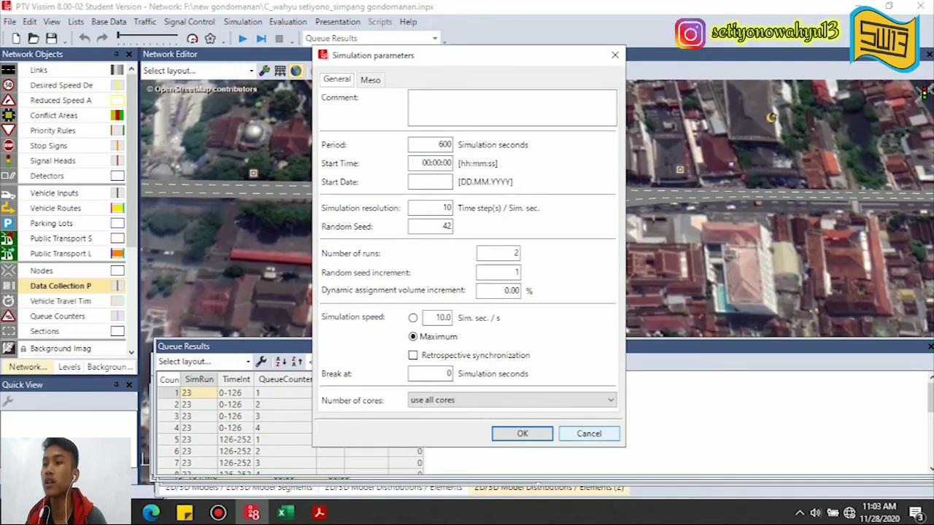
left_click(523, 433)
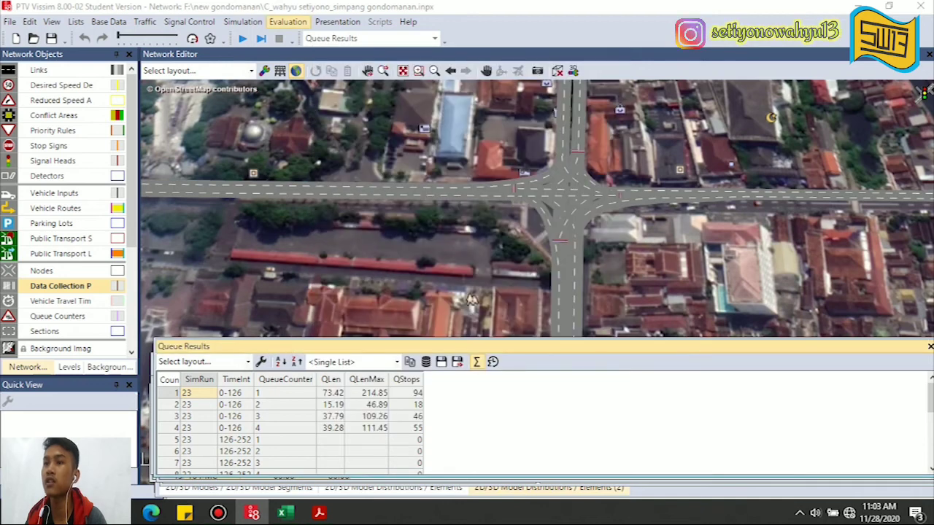
Open the evaluation configuration, review the queue counter collection and its interval in the result attributes, and close it
left_click(288, 21)
mouse_move(307, 107)
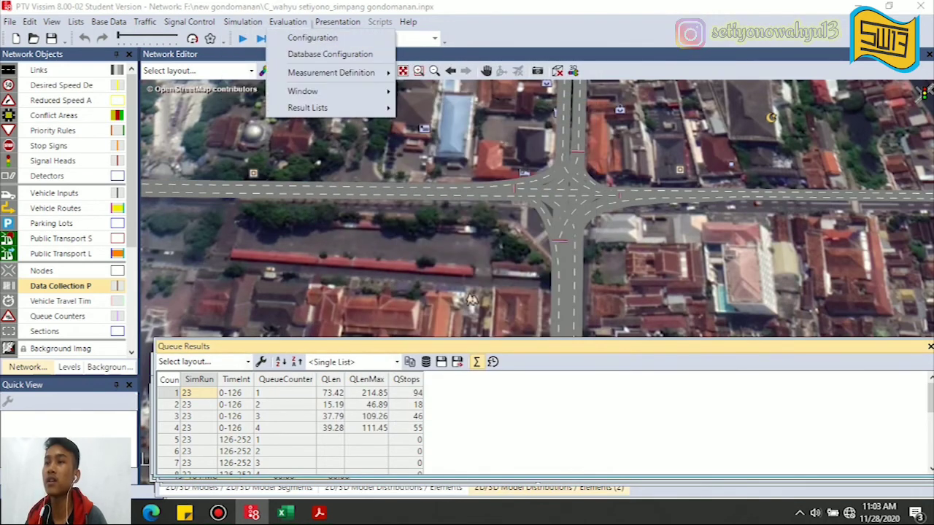
left_click(312, 37)
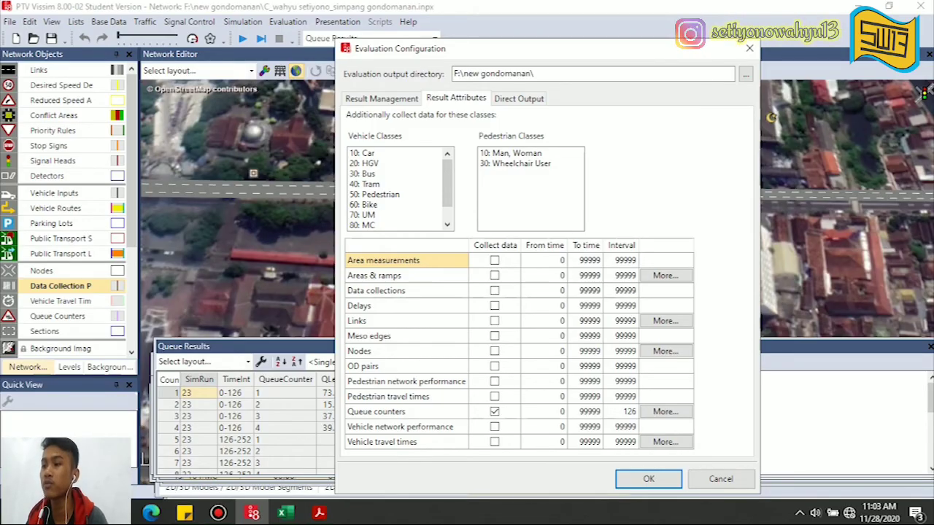
left_click(649, 479)
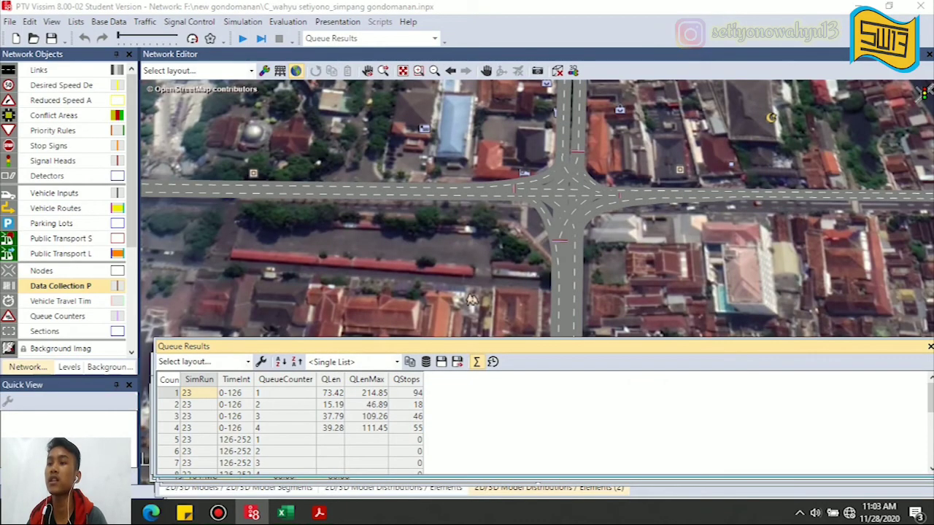
Show the whole road network and move the queue results window slightly lower, clear of the map
left_click(387, 216)
scroll(386, 217, "down", 2)
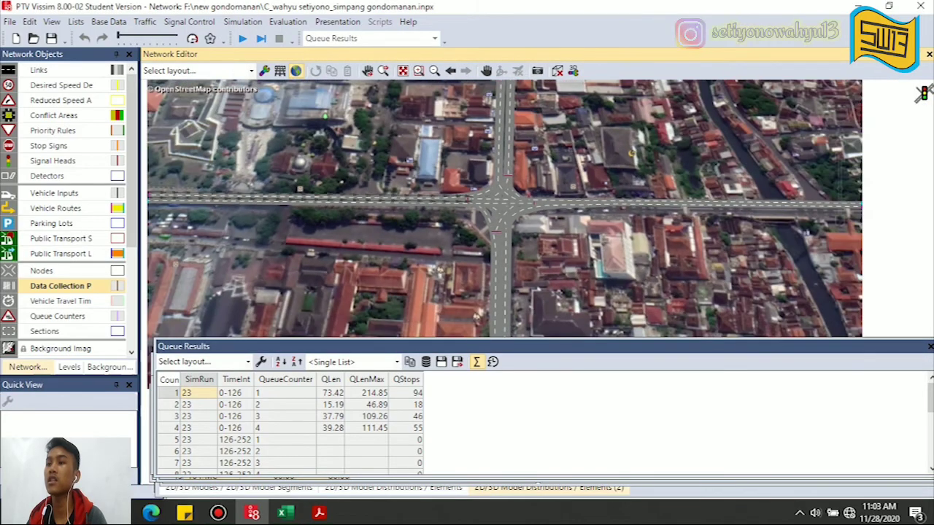
scroll(448, 198, "down", 2)
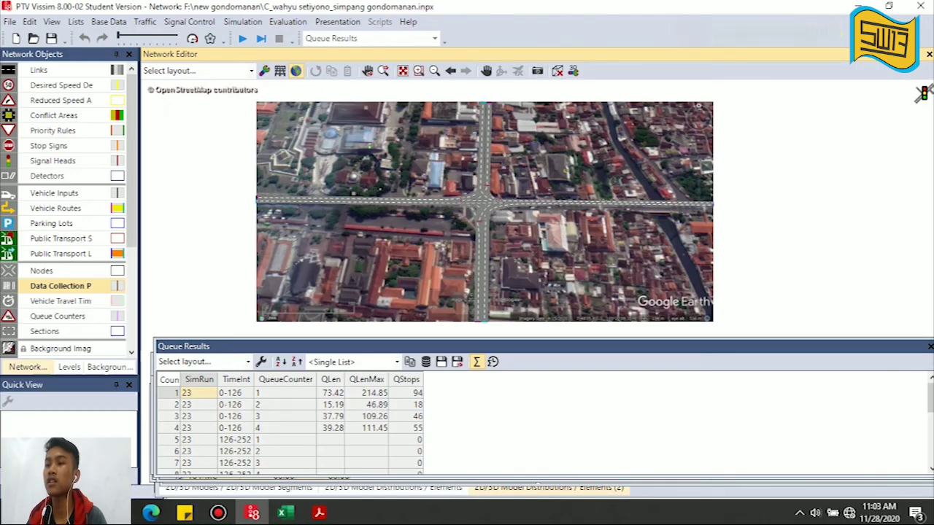
mouse_move(467, 346)
left_mouse_down()
mouse_move(471, 360)
mouse_move(460, 360)
left_mouse_up()
left_click(467, 332)
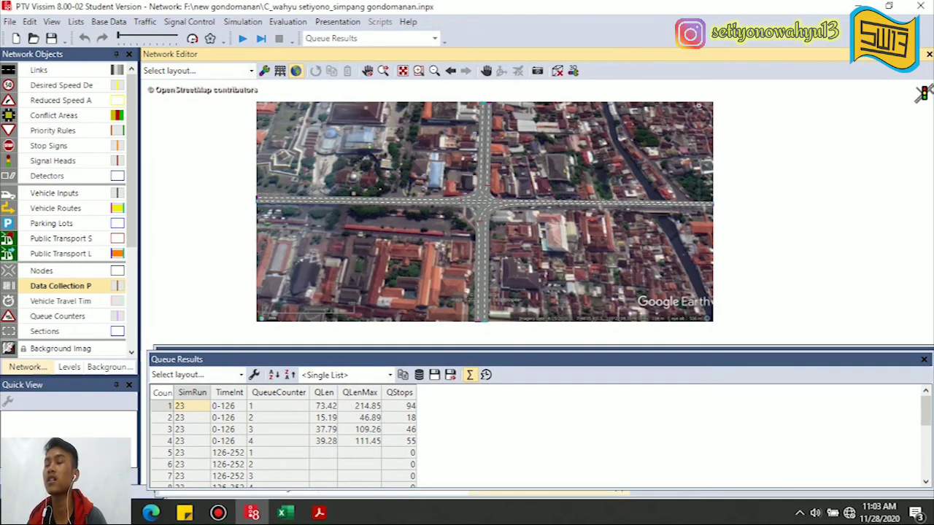
left_click(243, 21)
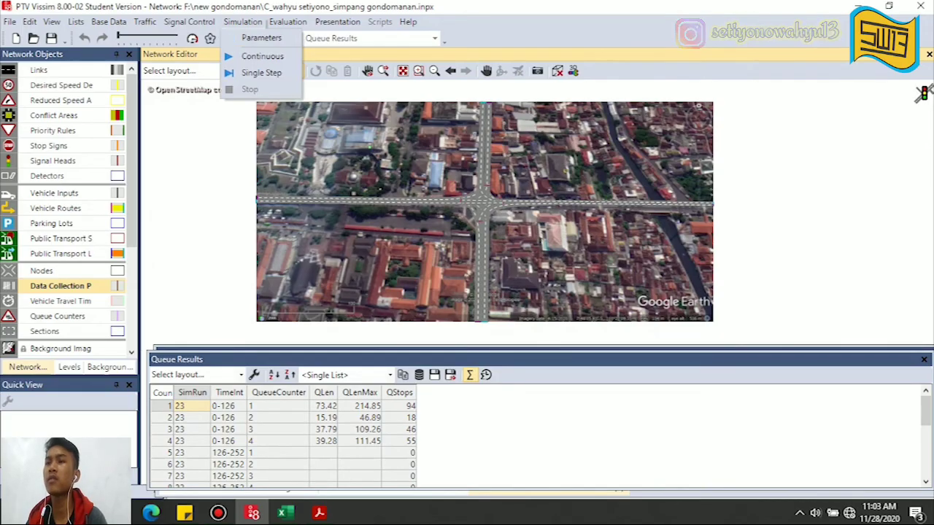
mouse_move(289, 21)
mouse_move(242, 21)
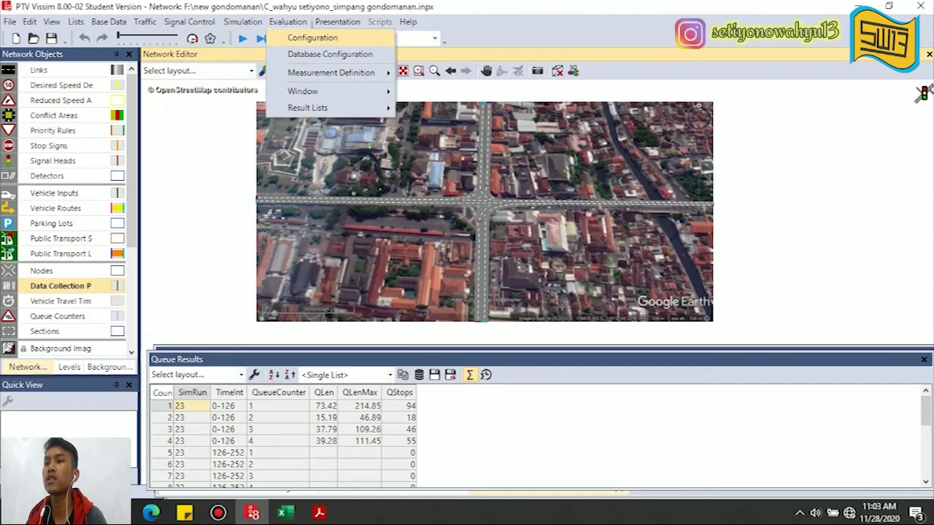
mouse_move(308, 108)
left_click(437, 108)
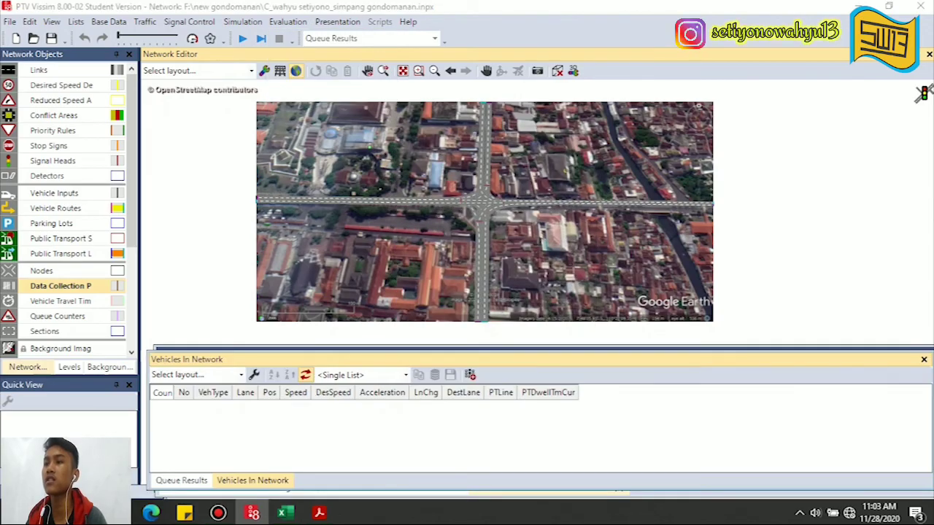
left_click(923, 359)
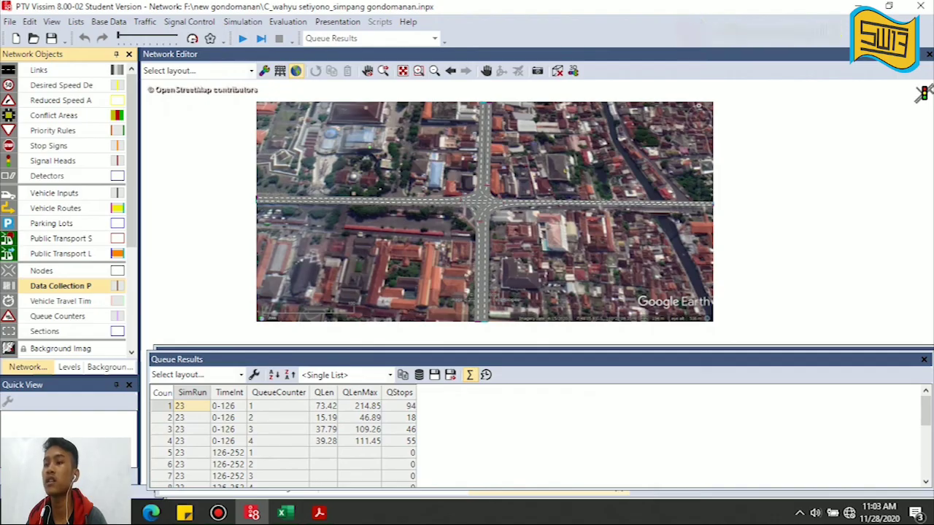
left_click(467, 158)
scroll(468, 158, "up", 2)
scroll(444, 197, "up", 2)
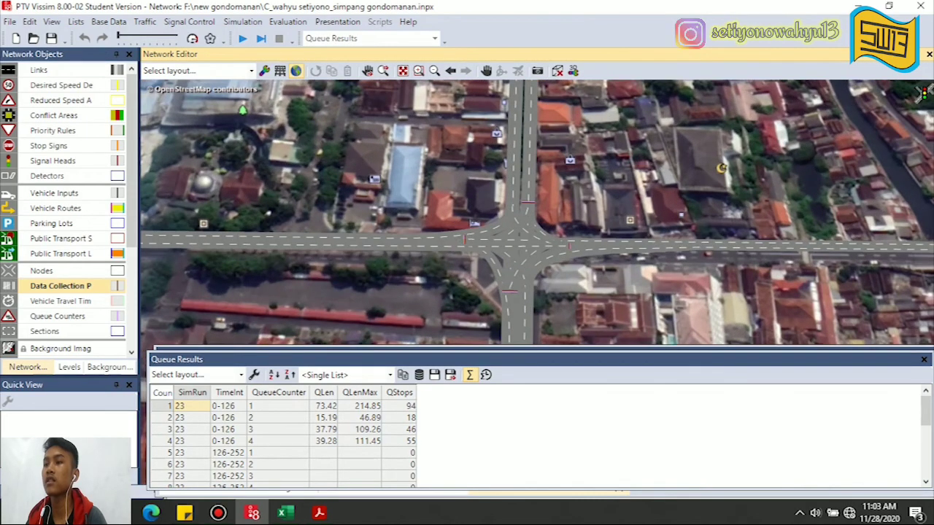
scroll(394, 248, "down", 2)
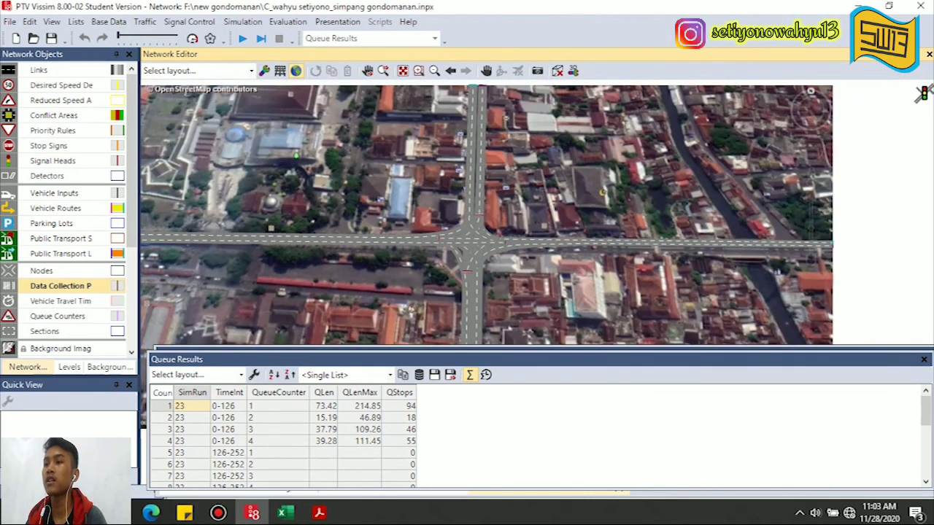
scroll(378, 203, "down", 2)
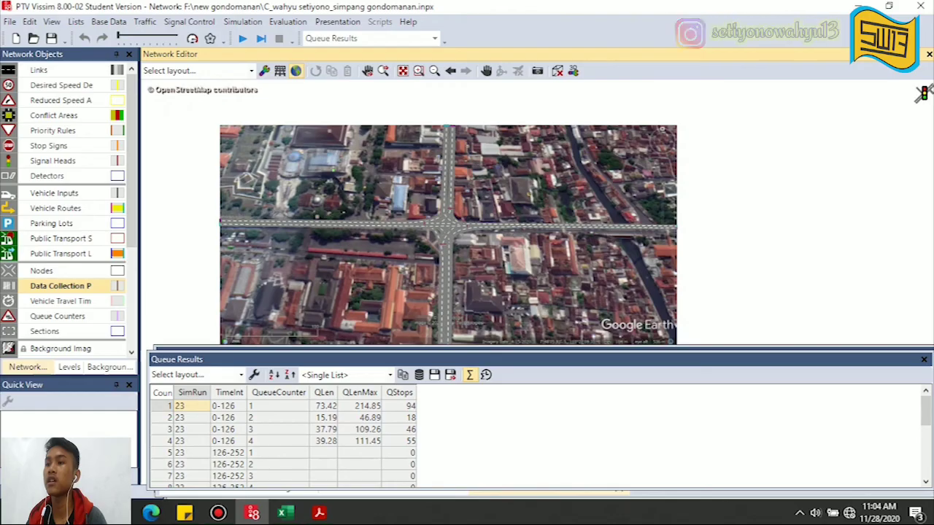
scroll(412, 208, "down", 2)
scroll(396, 289, "up", 1)
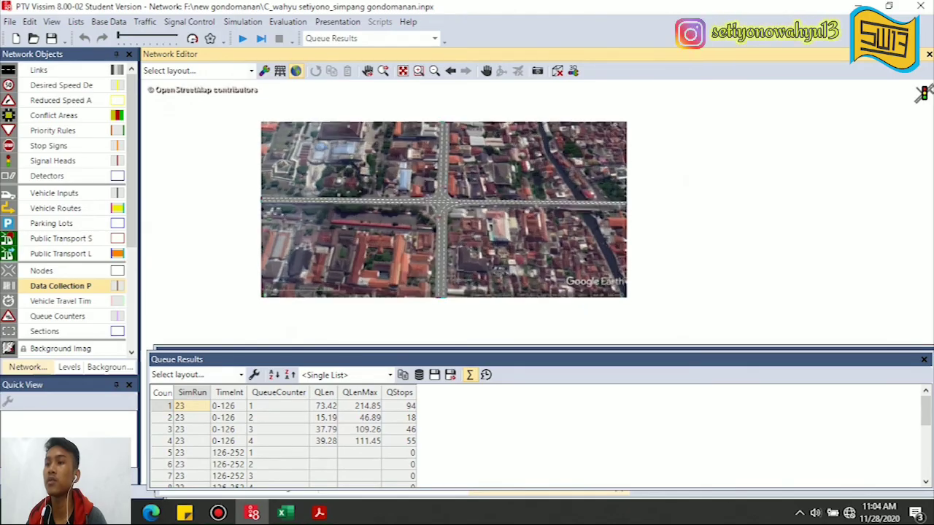